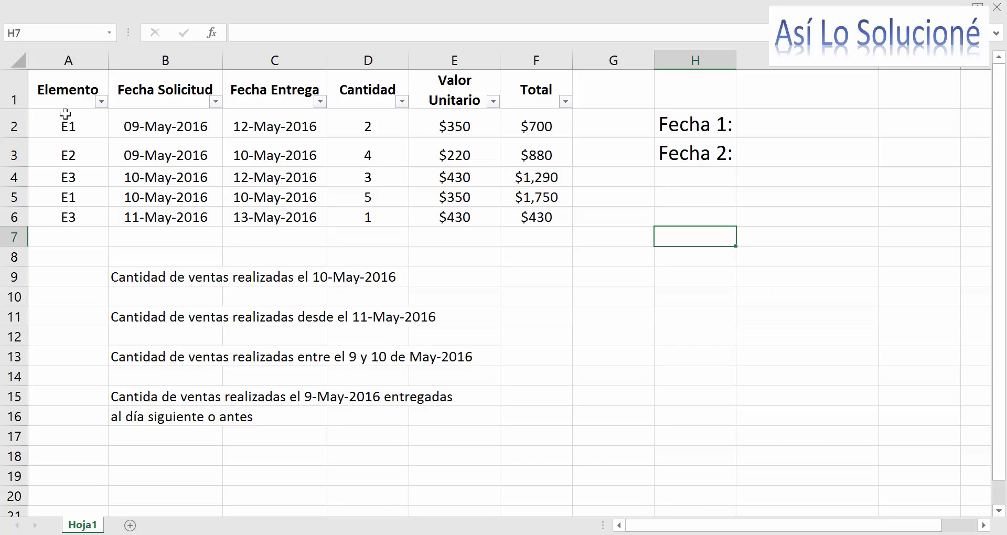
- Examine the sales table's columns from Elemento to Total and the empty result area beside the questions
drag(62, 104, 52, 212)
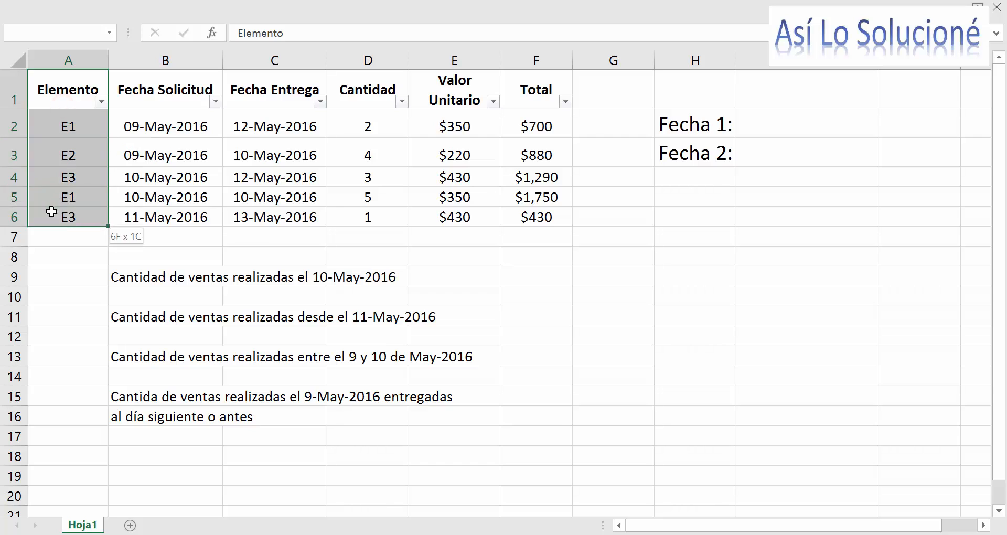
click(173, 106)
drag(172, 109, 163, 218)
drag(270, 102, 269, 216)
click(356, 174)
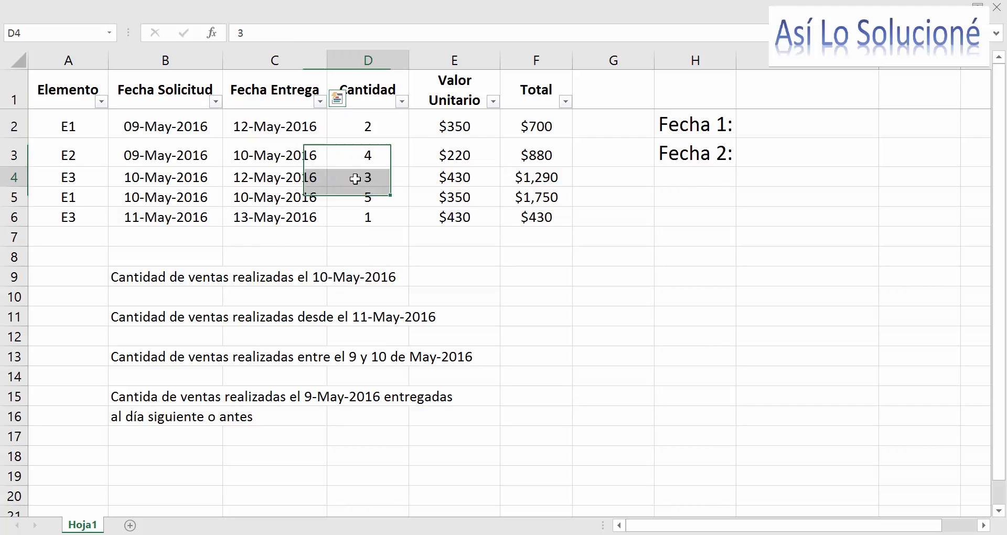
click(440, 170)
click(523, 158)
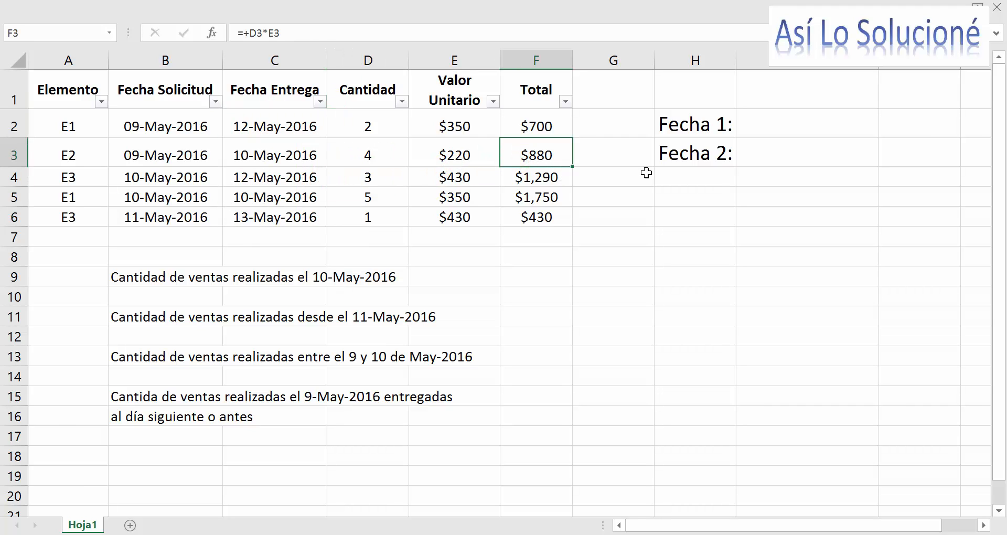
click(529, 254)
click(519, 276)
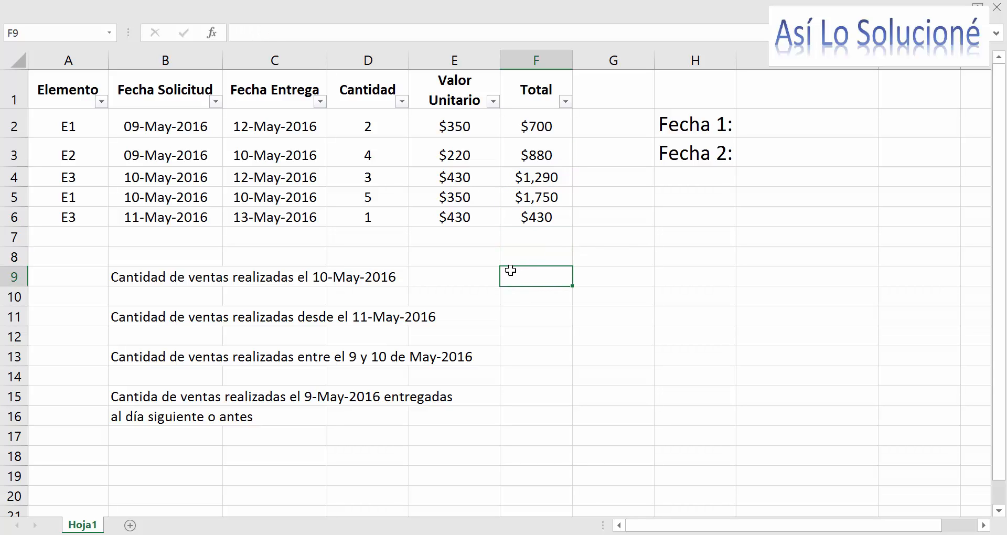
- Check the first question in B9 against the rows requested on 10-May-2016 and their quantities in the Cantidad column
click(150, 284)
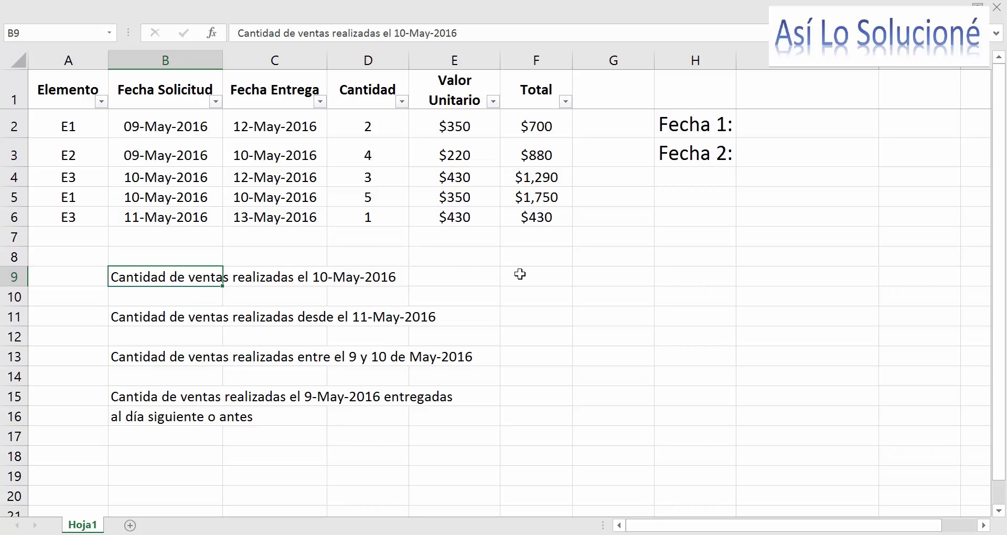
click(191, 160)
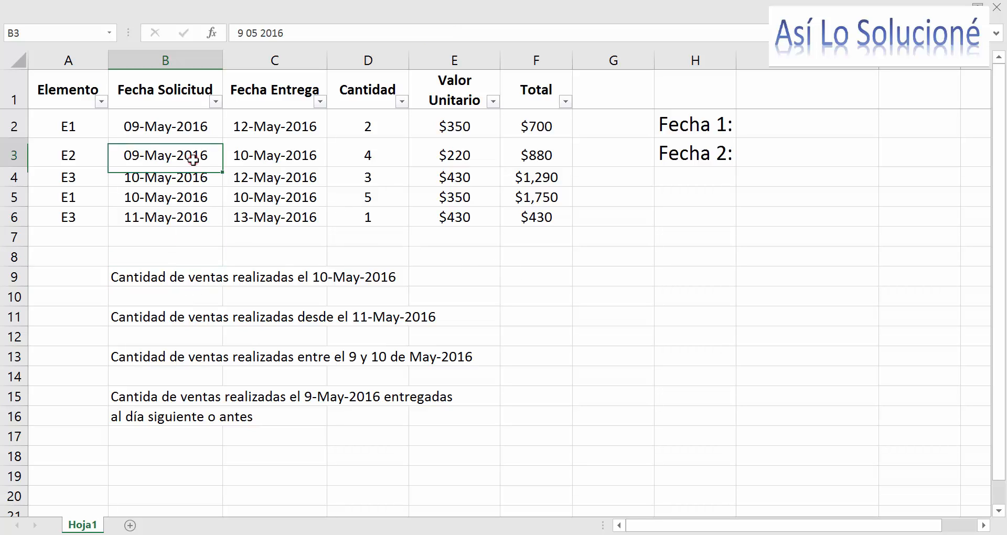
click(143, 173)
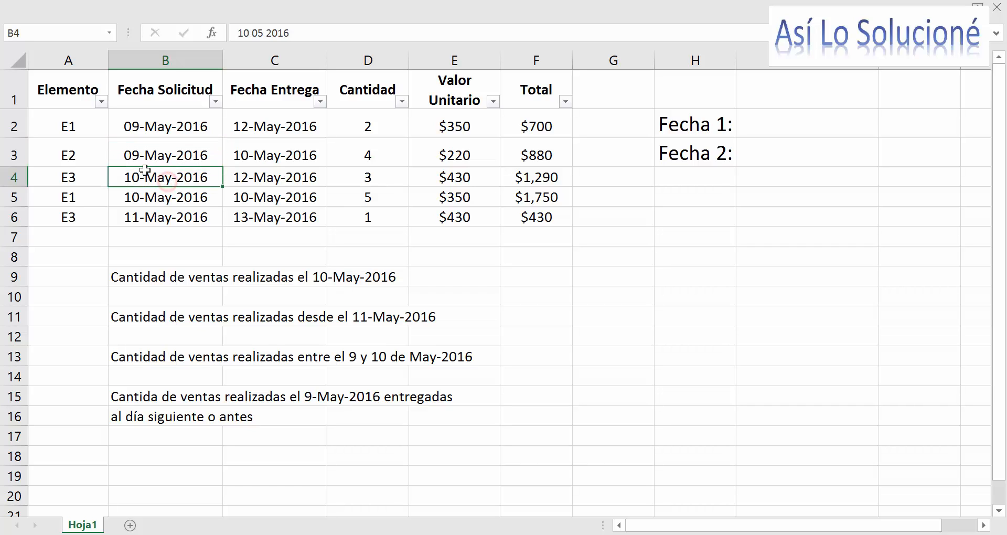
drag(142, 182, 169, 197)
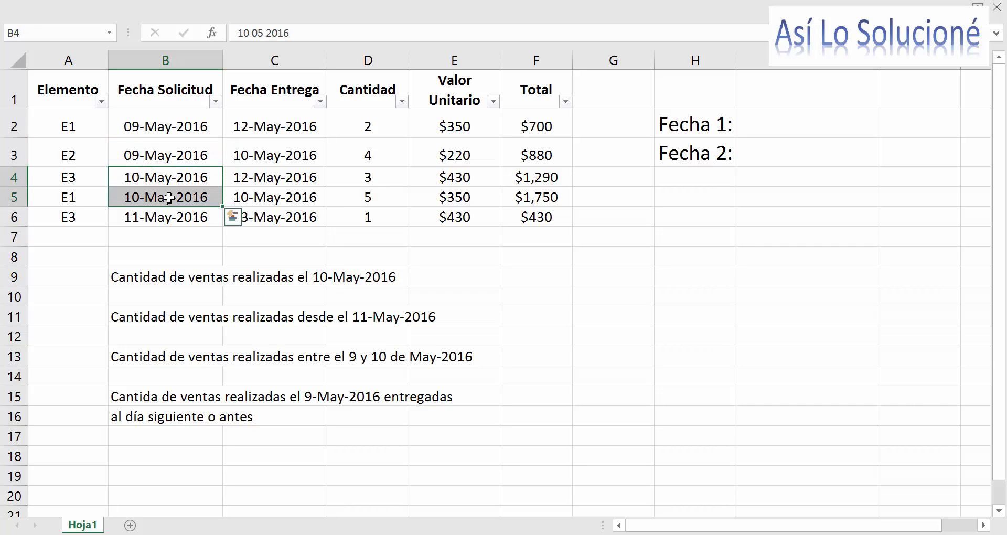
ctrl+click(375, 177)
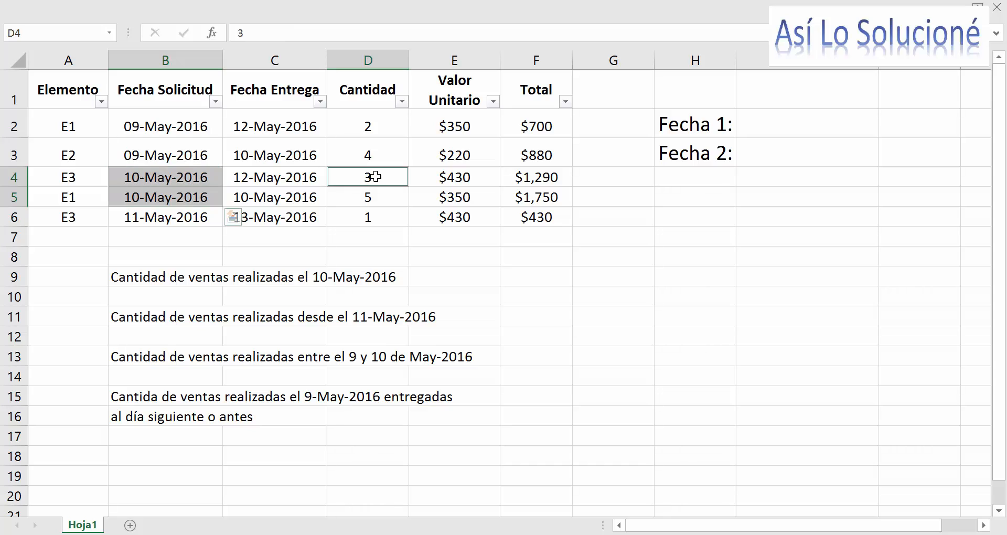
drag(375, 177, 376, 201)
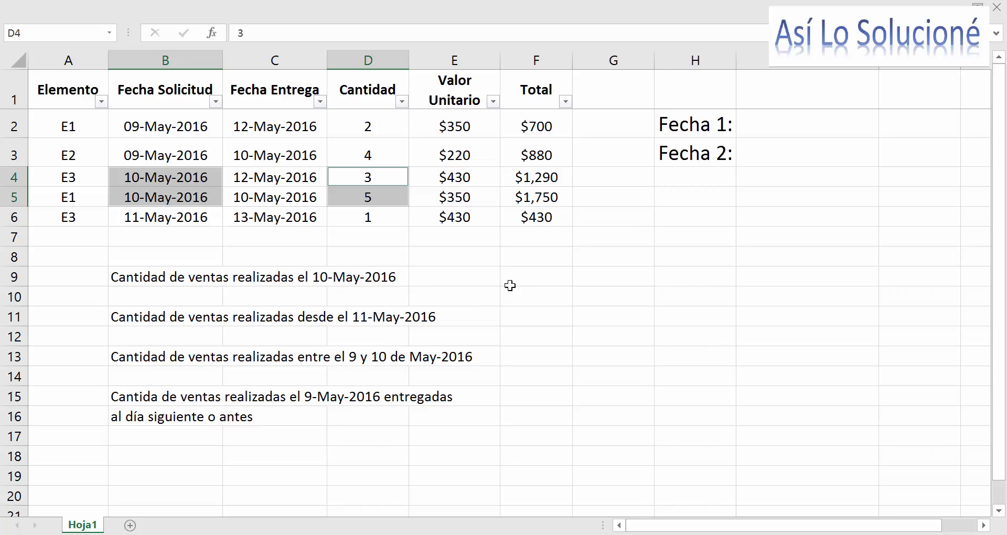
click(525, 280)
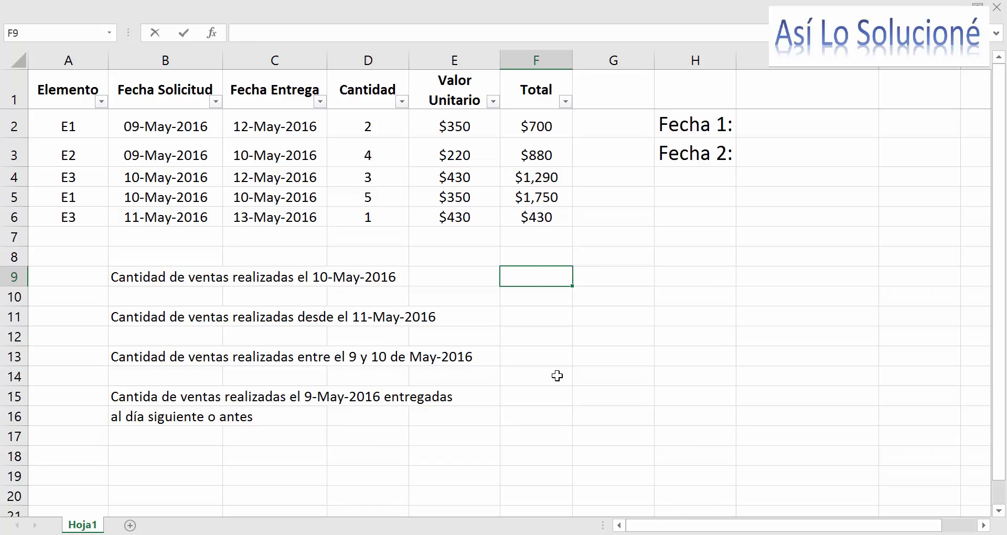
text(+contar)
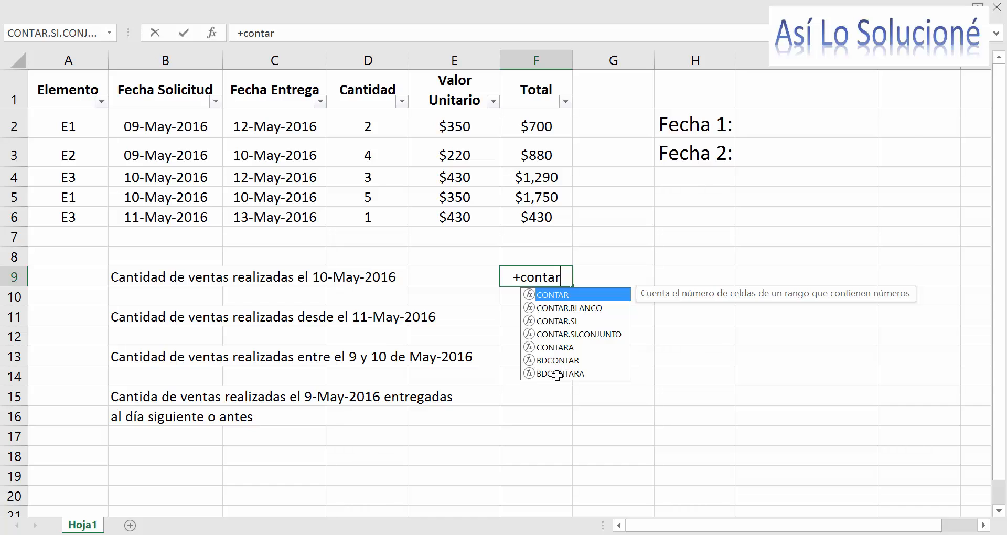
key(Escape)
- Compare the elements, request dates and quantities in rows 4 and 5 with the question in B9
drag(383, 179, 385, 200)
click(233, 280)
click(130, 279)
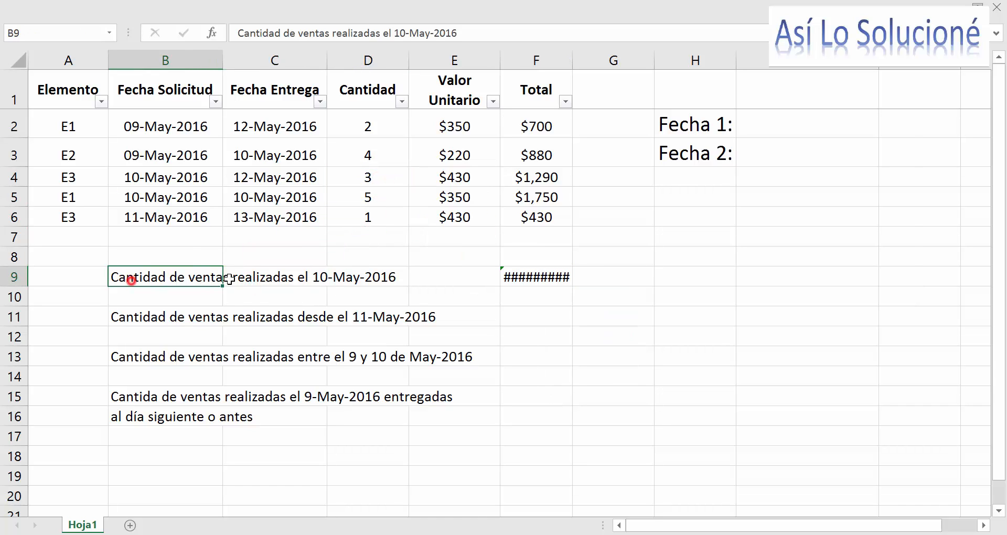
click(229, 279)
drag(139, 174, 139, 192)
click(133, 180)
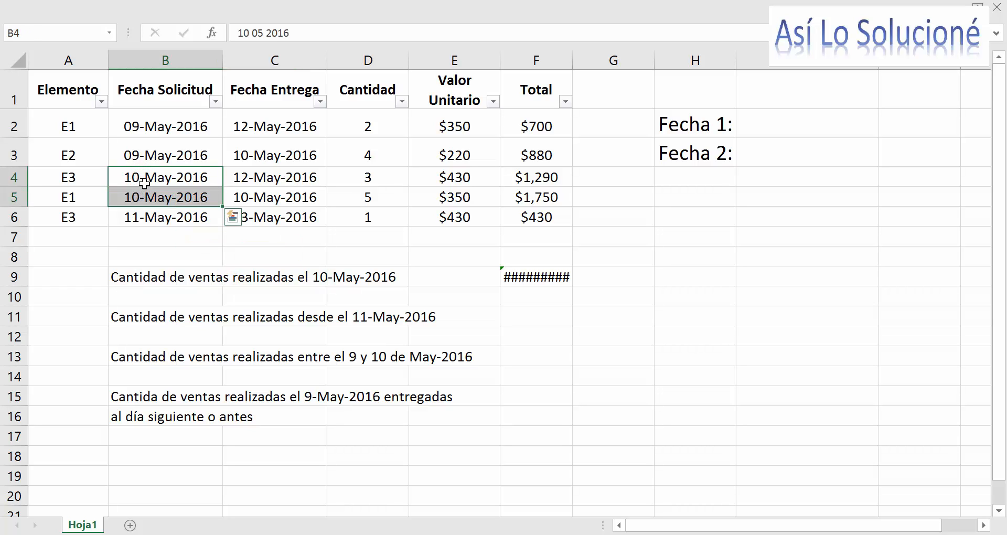
click(362, 179)
drag(384, 179, 377, 190)
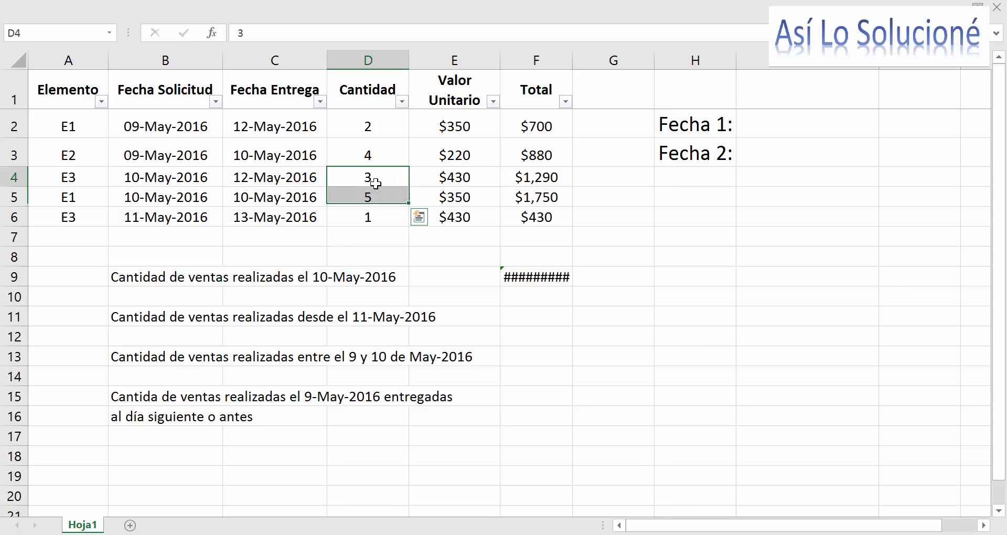
click(376, 181)
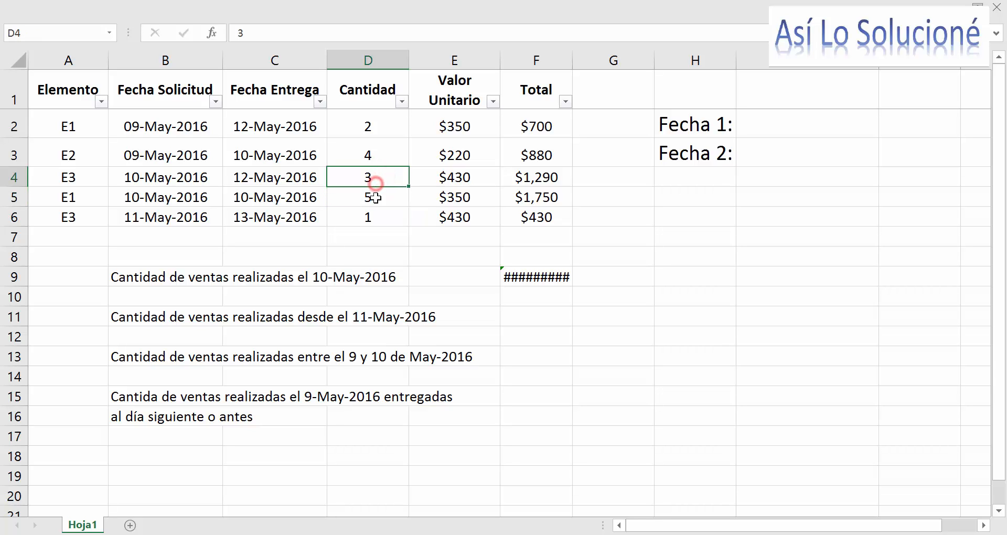
click(89, 181)
click(367, 196)
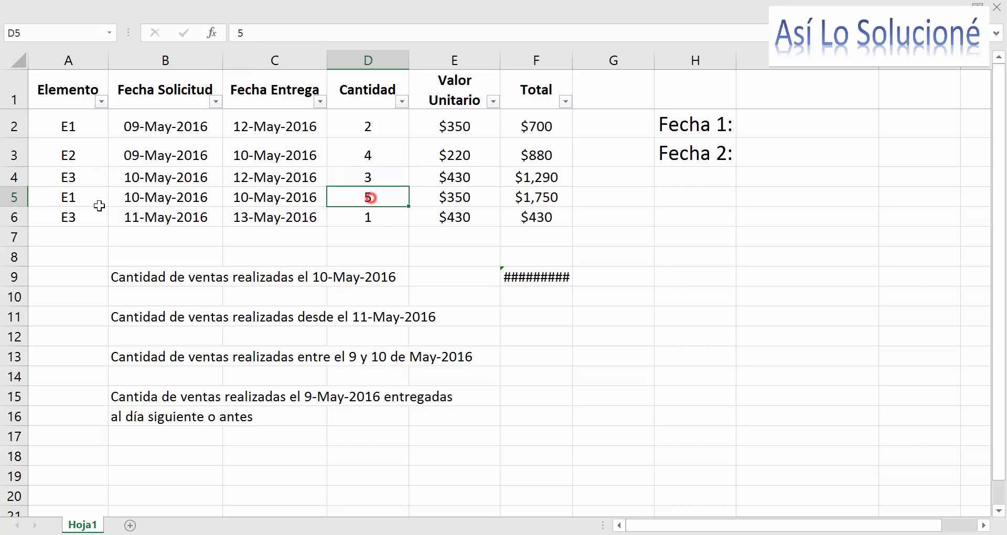
click(77, 199)
drag(155, 180, 163, 199)
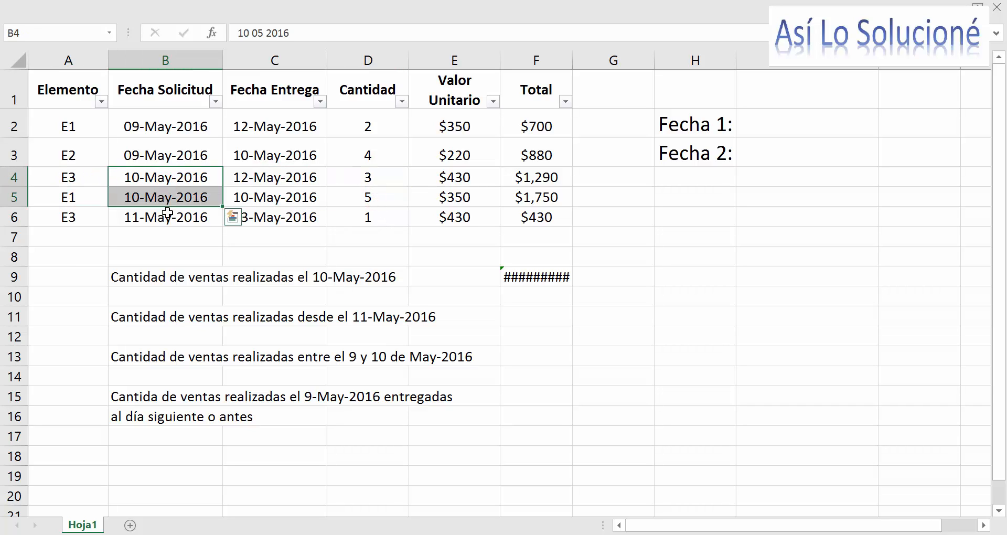
- Begin a CONTAR.SI formula in F9 with its function arguments dialog, using the request dates B2:B6 as the range
click(509, 278)
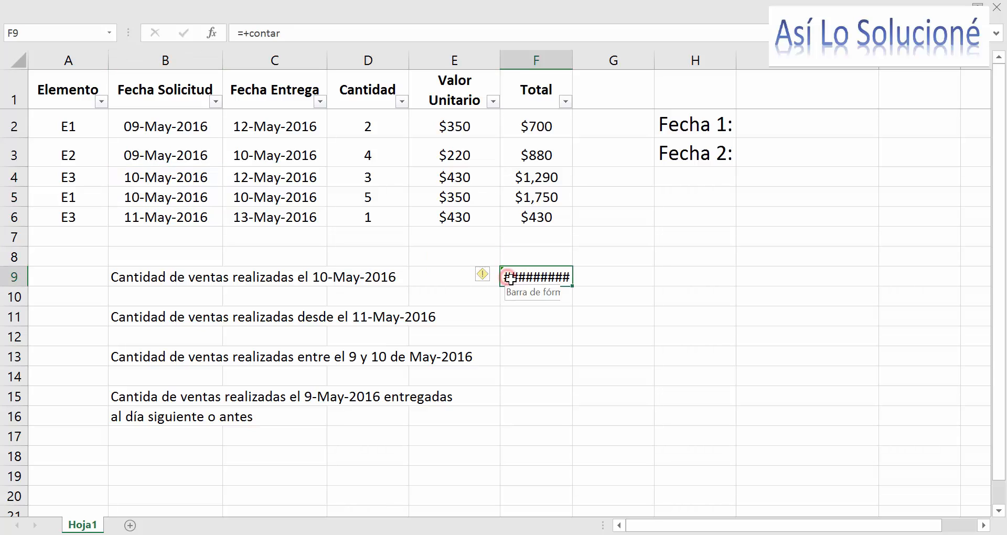
text(+c)
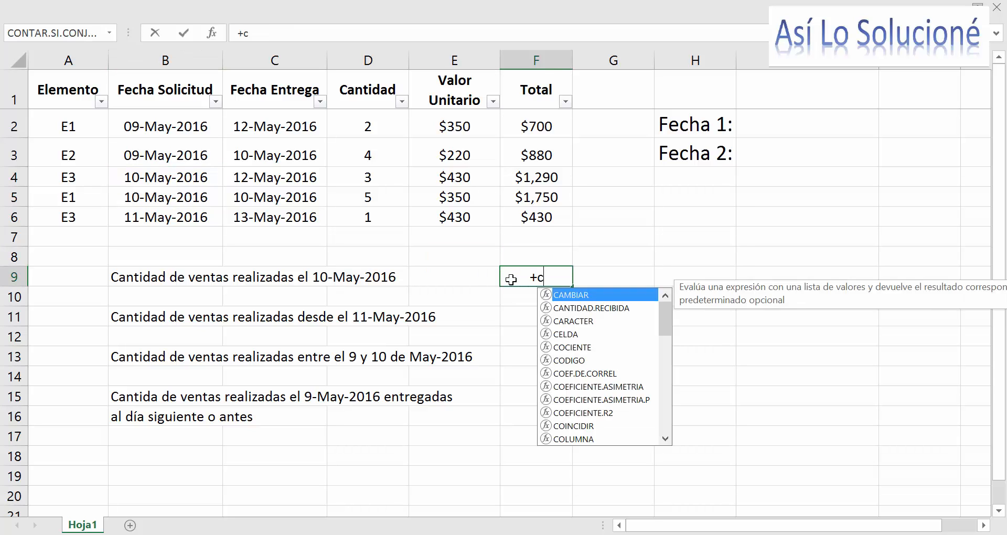
text(ontar.si)
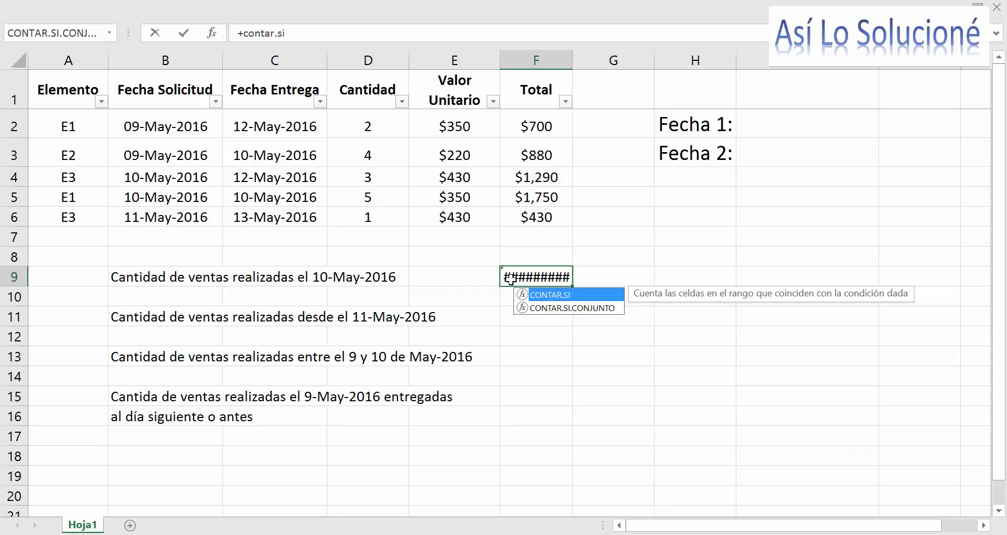
key(Tab)
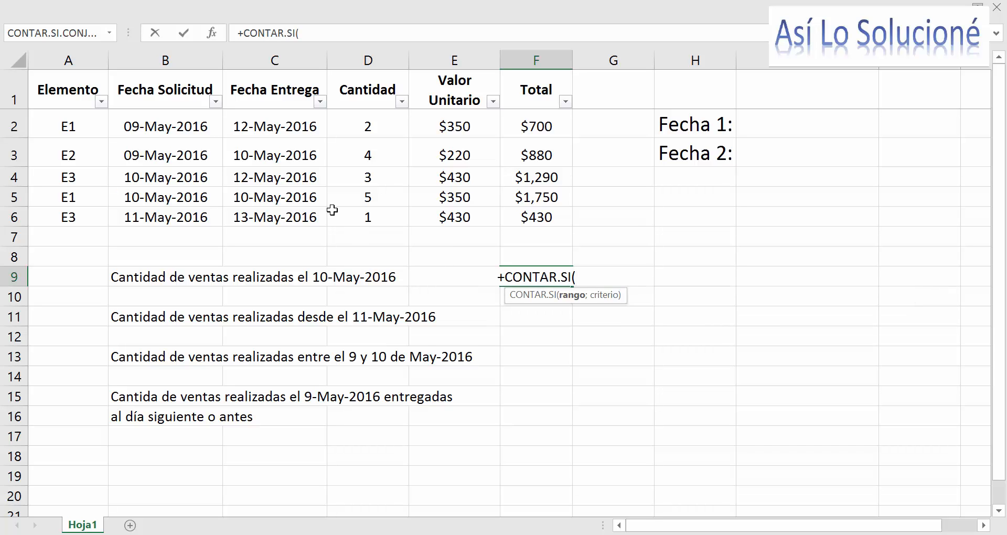
click(213, 33)
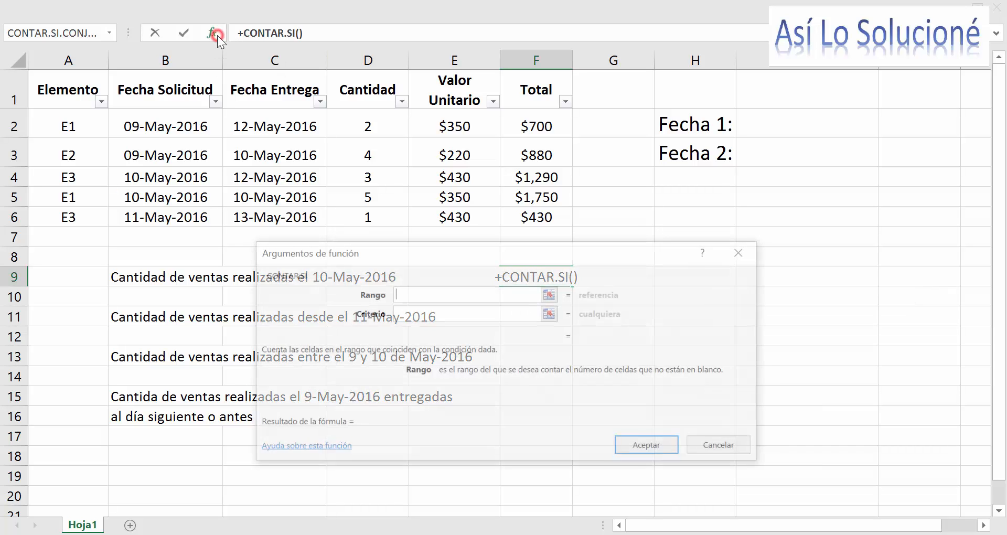
drag(469, 257, 655, 224)
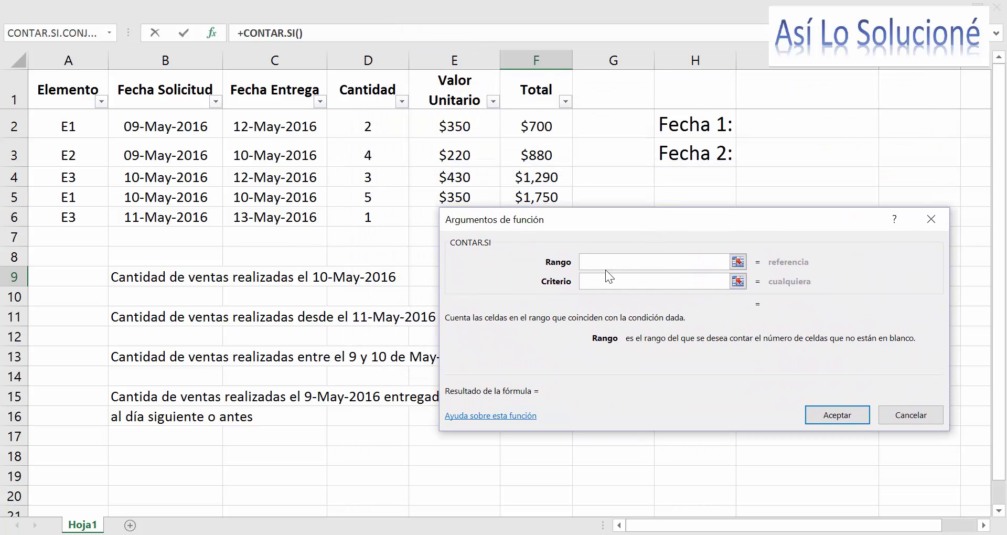
click(161, 130)
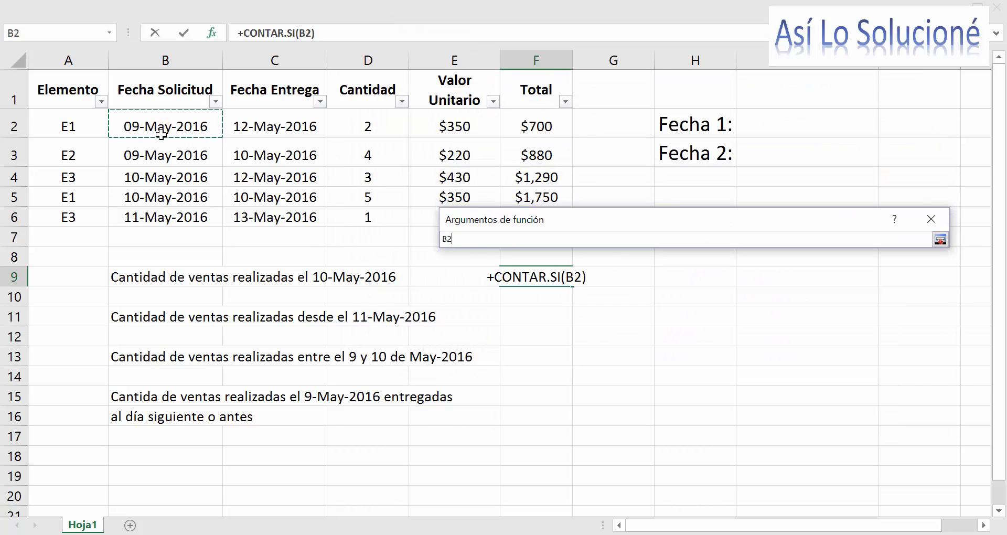
drag(161, 134, 164, 210)
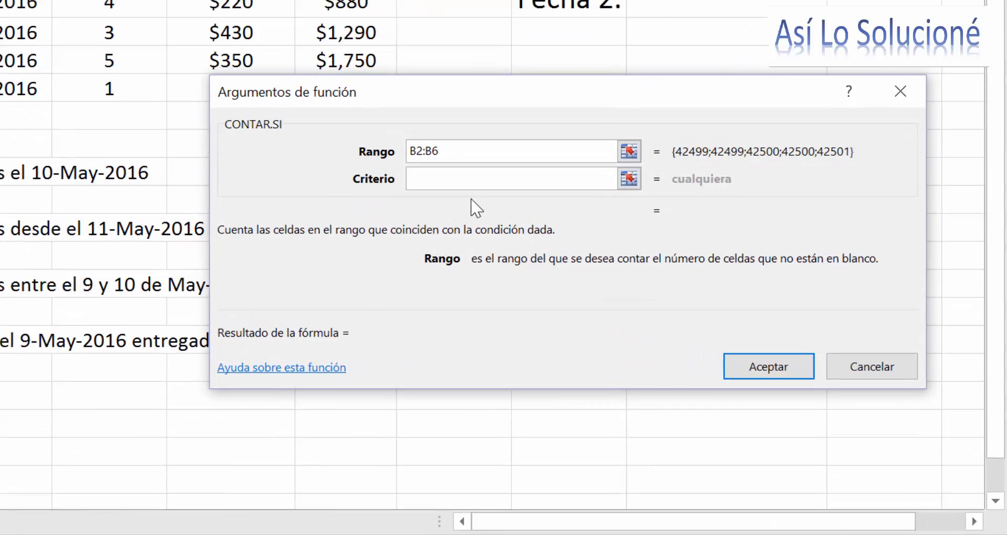
- Enter 10-05-2016 as the CONTAR.SI criterion and check the formula's preview result
click(458, 180)
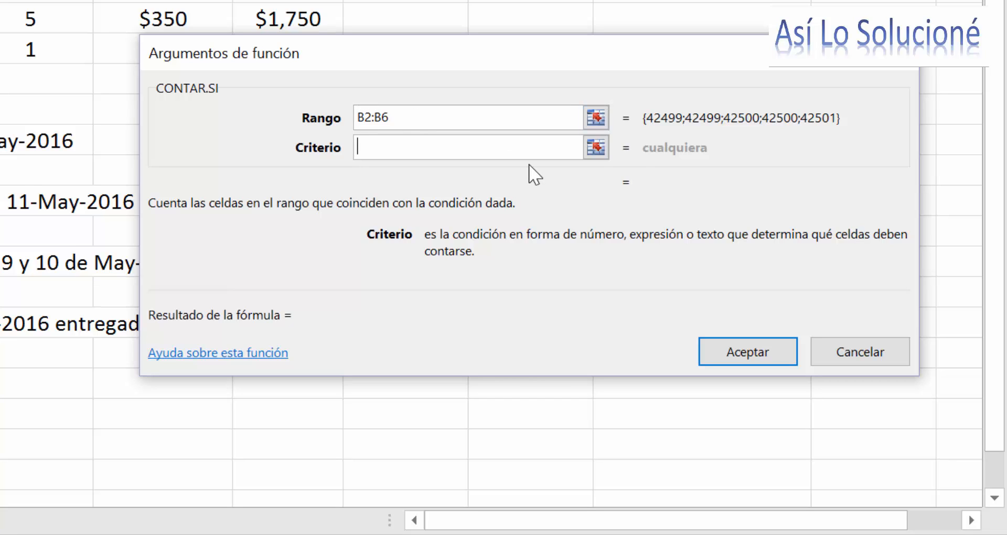
text(10)
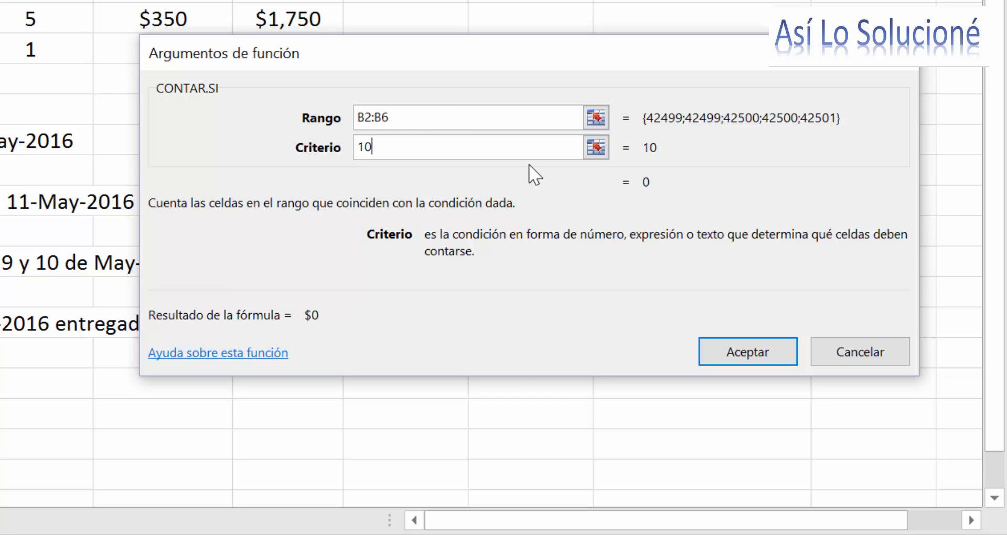
text(-05-2016)
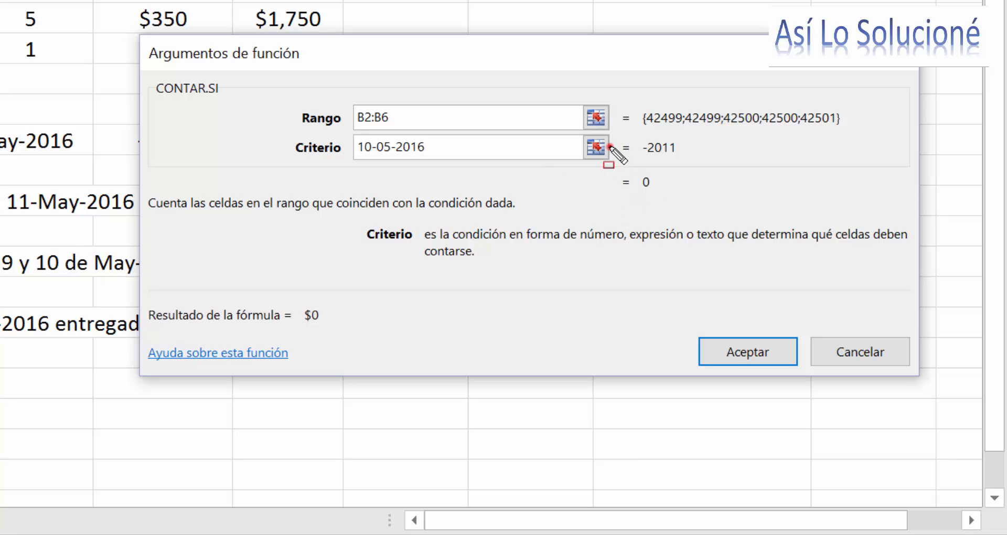
drag(610, 147, 672, 201)
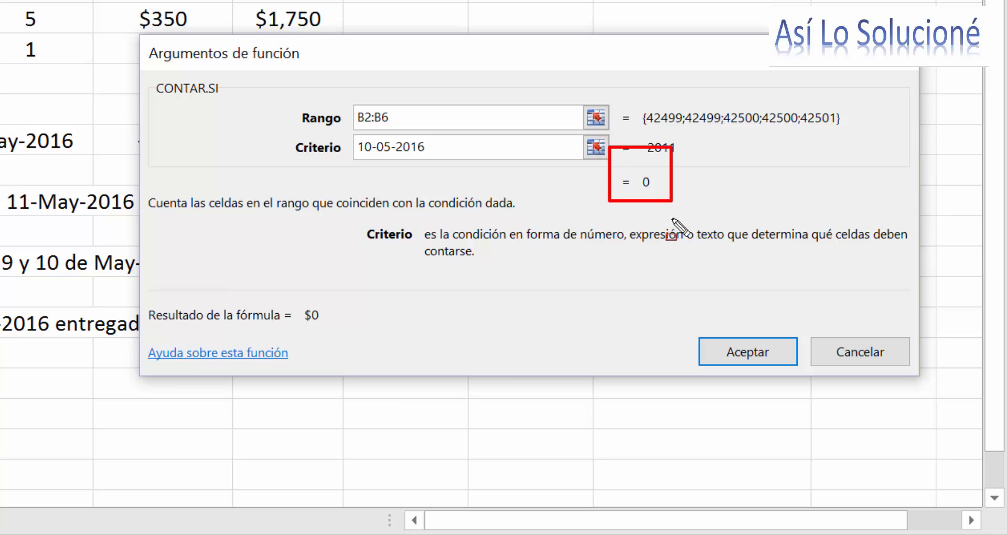
key(Escape)
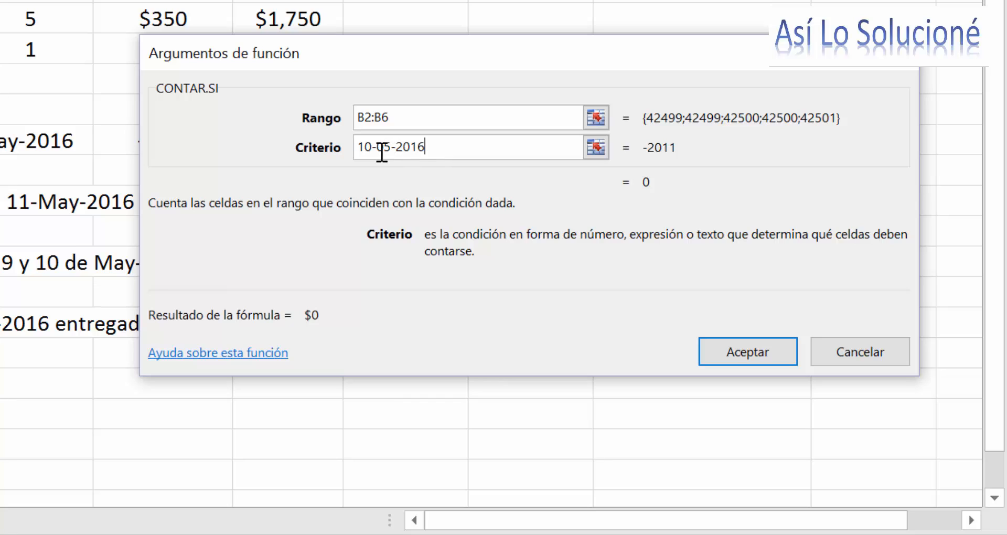
- Add an equals sign before the criterion date and enclose the date in quotation marks, as ="10-05-2016"
click(357, 143)
text(=)
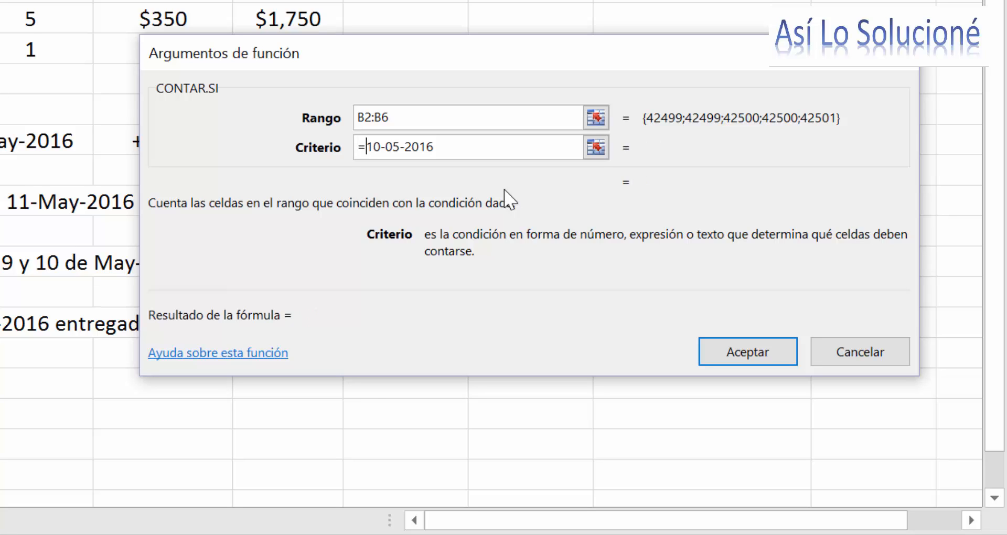
key(Left)
key(Right)
text(")
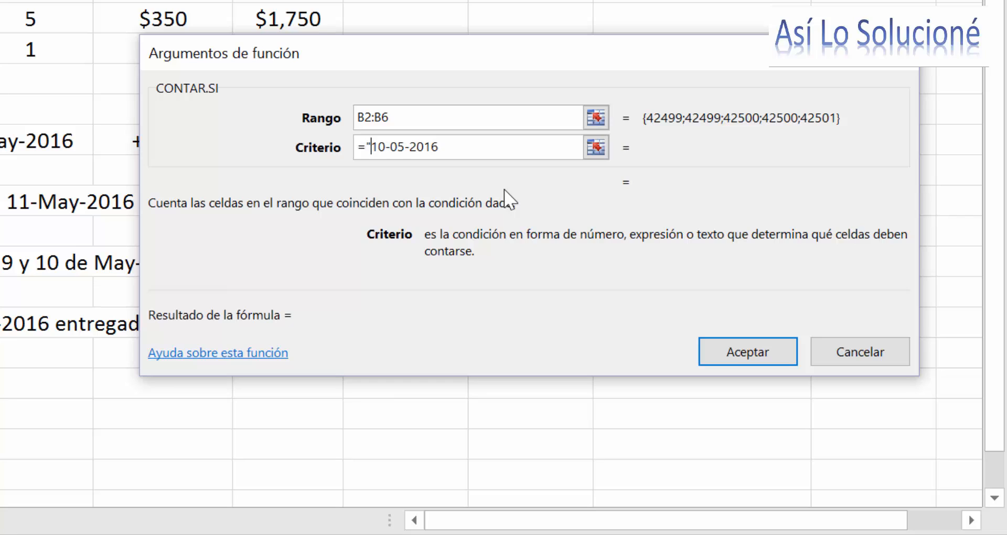
key(Right)
key(Right)
key(Right)
key(Right)
key(Right)
key(Right)
key(Right)
key(Right)
key(Right)
key(Right)
text(")
- Move the criterion's opening quotation mark in front of the equals sign, making it "=10-05-2016"
key(Left)
key(Left)
key(Left)
key(Left)
key(Left)
key(Left)
key(Left)
key(Left)
key(Left)
key(Left)
key(Left)
key(BackSpace)
key(Left)
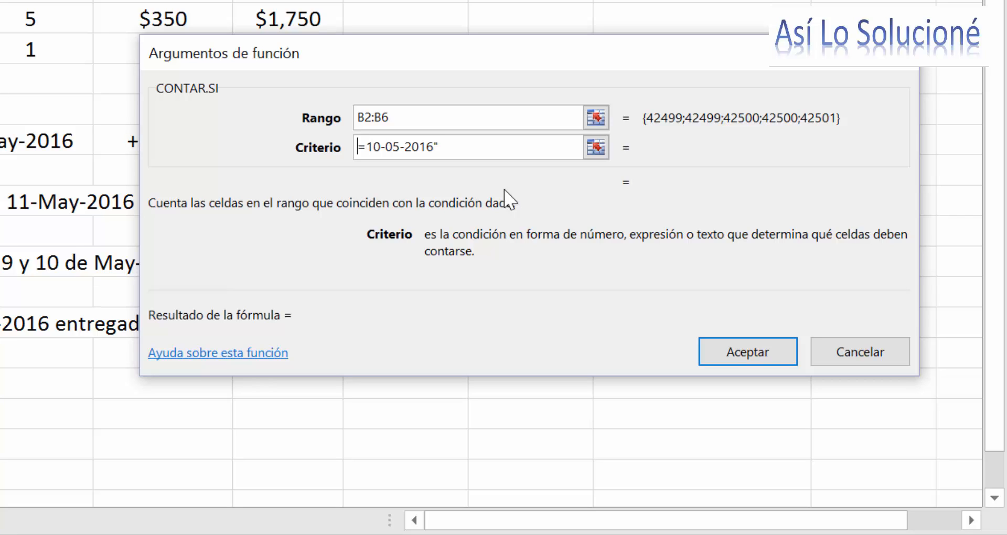
text(")
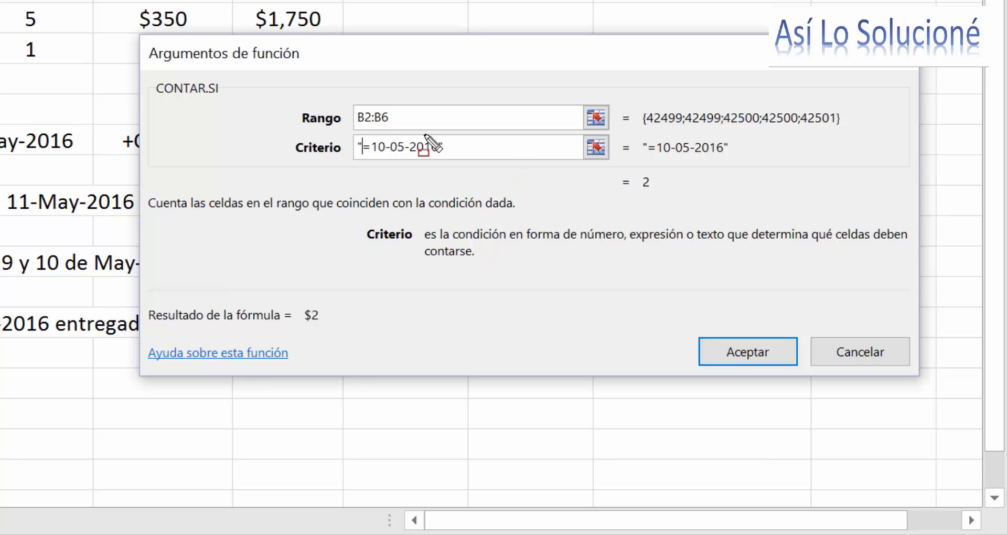
- Check the criterion and preview result of the CONTAR.SI formula for F9, and accept the formula
mouse_move(344, 116)
mouse_down()
mouse_move(349, 138)
mouse_move(412, 175)
mouse_move(466, 173)
mouse_up()
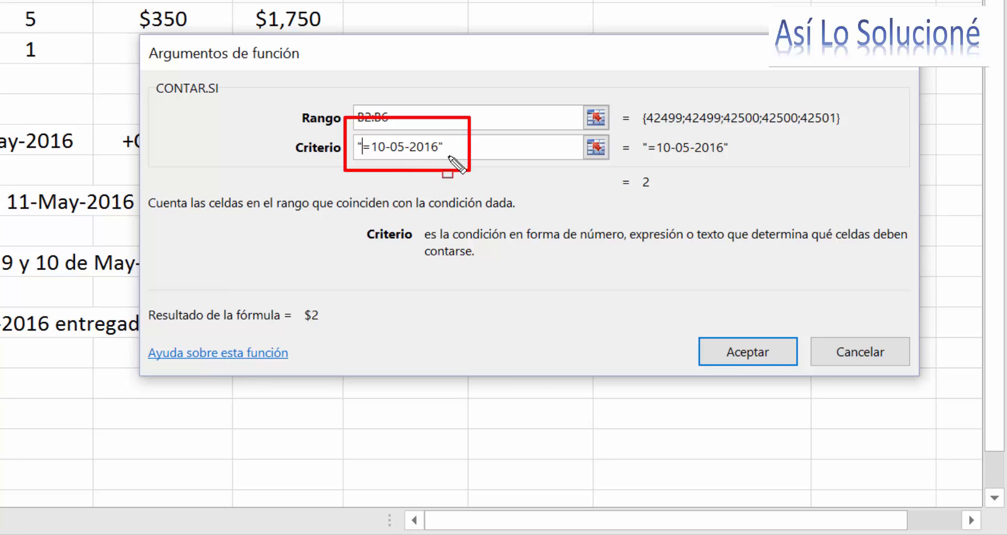
mouse_move(625, 180)
mouse_down()
mouse_move(613, 167)
mouse_move(666, 197)
mouse_up()
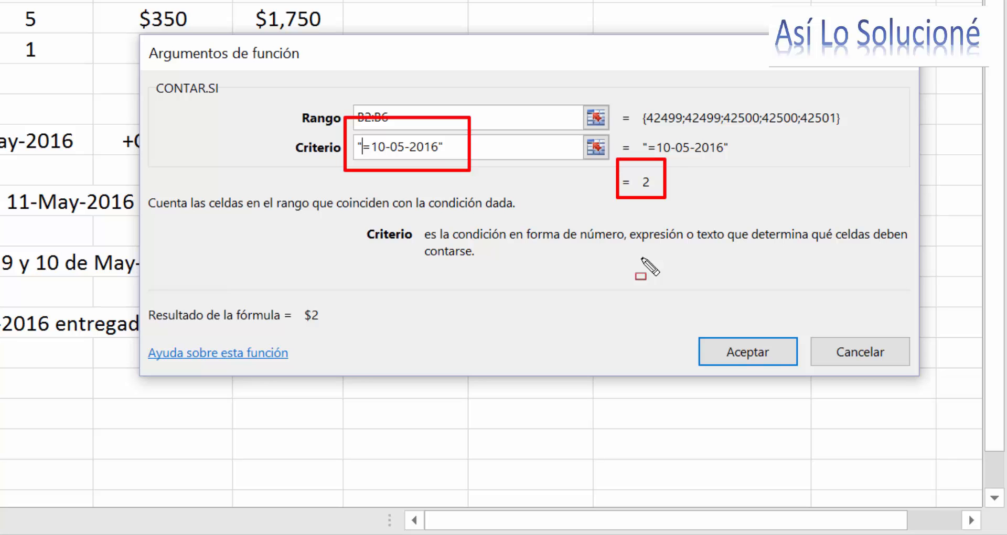
key(Escape)
click(748, 351)
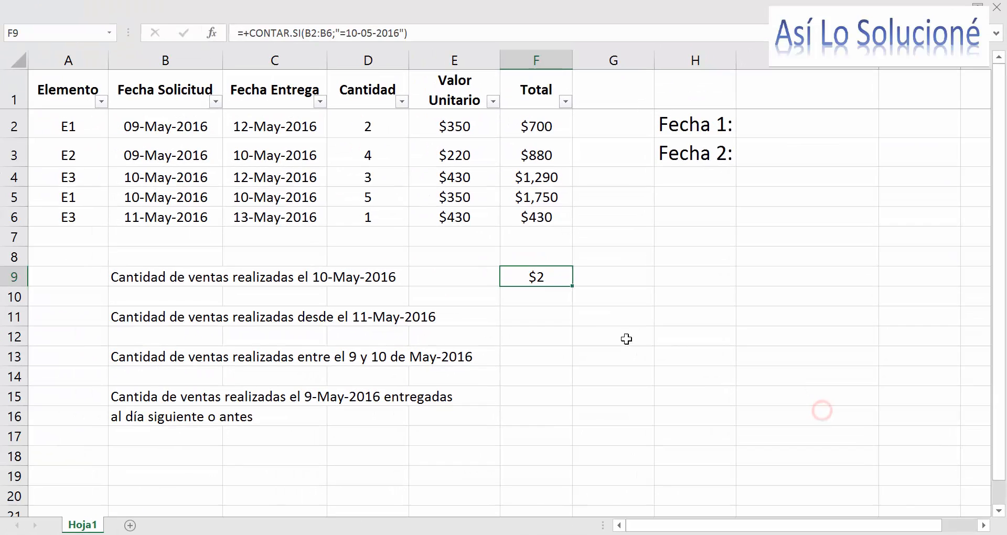
- Copy the number format of Cantidad cell D5 to the formula cell F9 with Format Painter
click(535, 276)
click(383, 198)
right_click(382, 201)
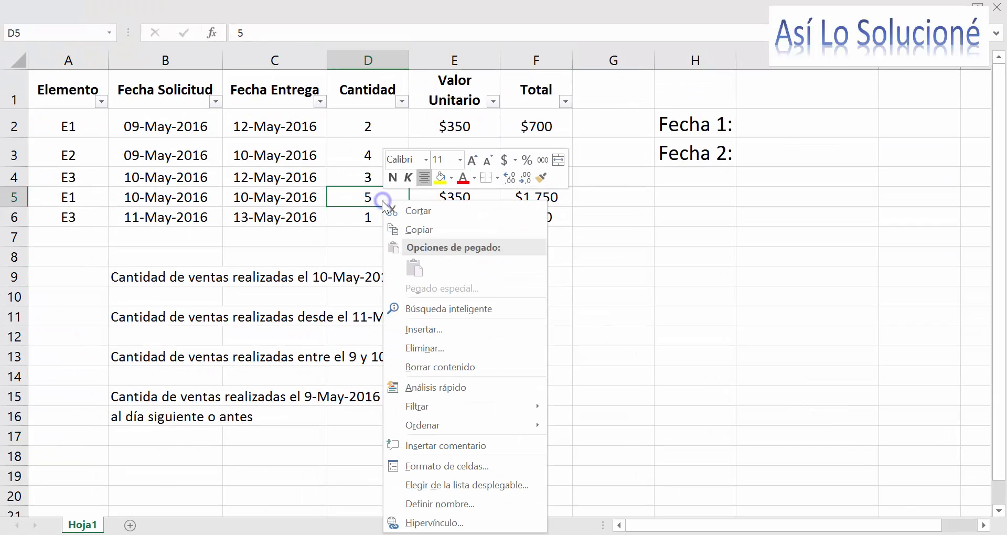
click(541, 178)
click(519, 279)
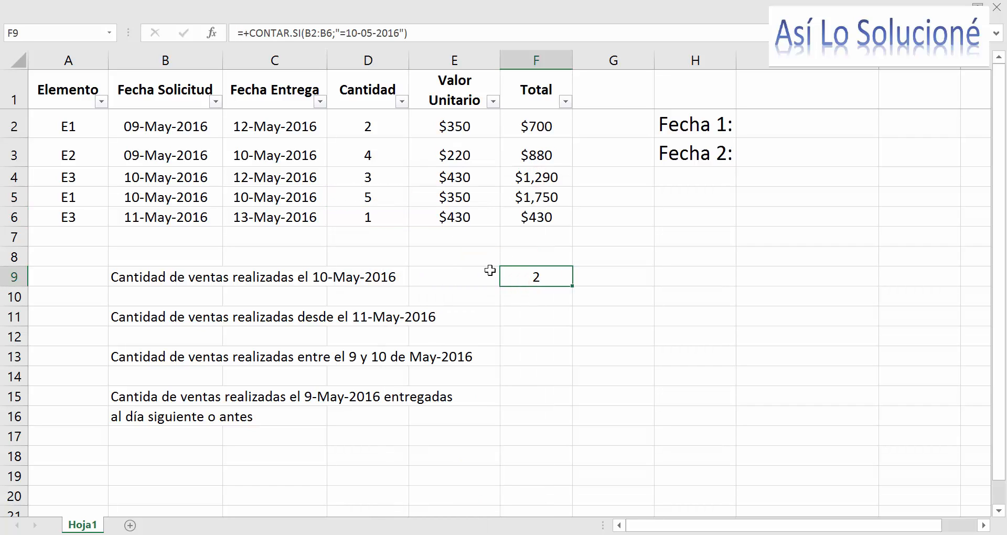
- Examine the request dates in B2:B6 against the conditions for sales made on 10-May-2016 and from 11-May-2016
drag(176, 177, 173, 195)
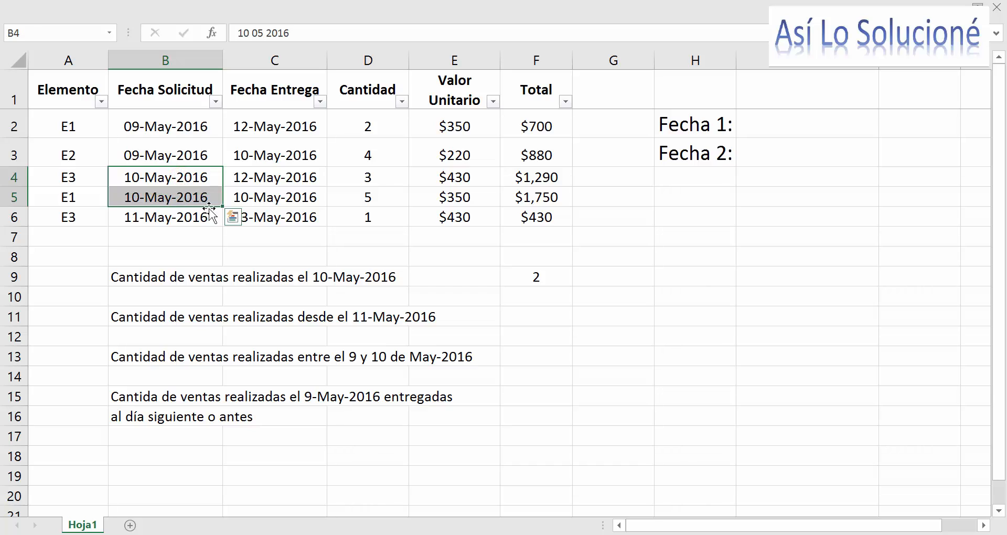
click(555, 321)
click(546, 279)
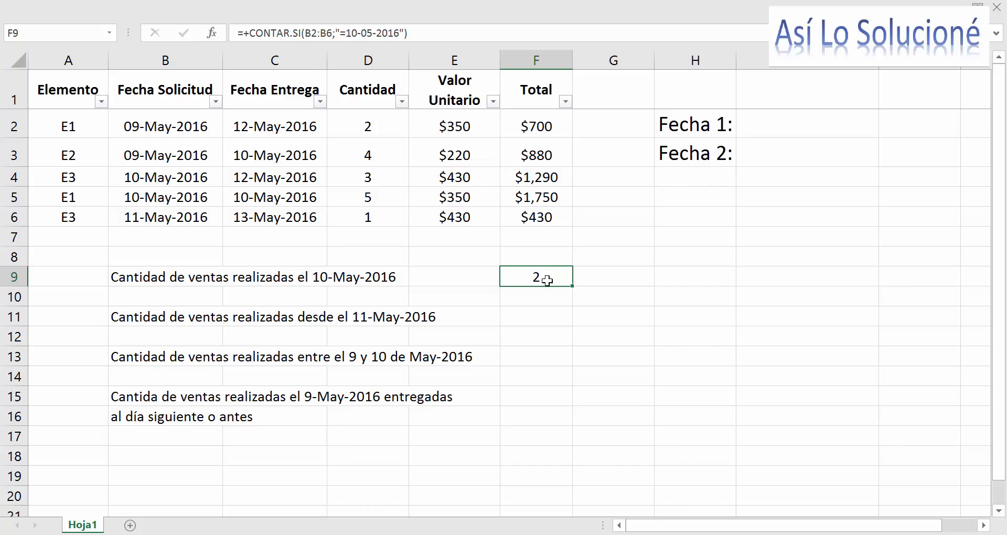
click(538, 320)
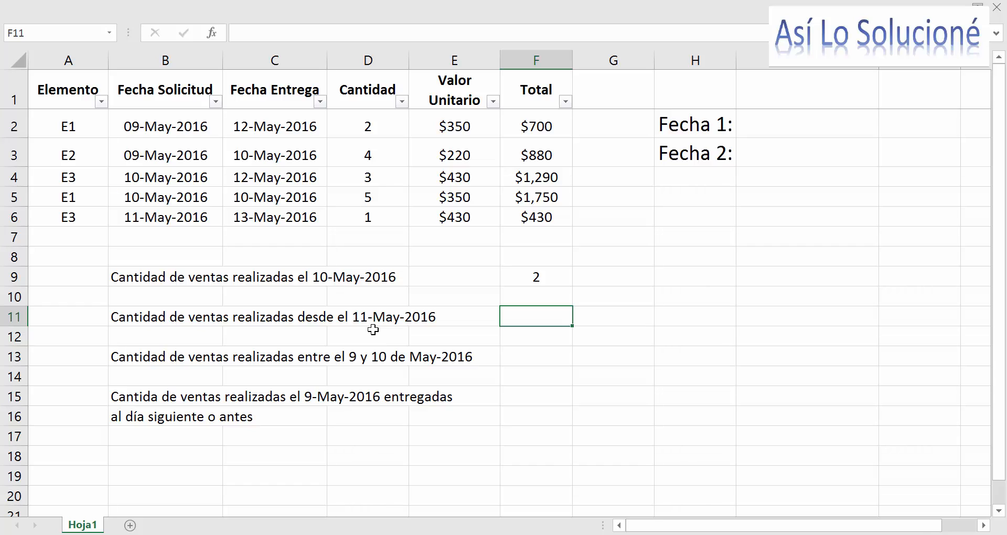
click(192, 221)
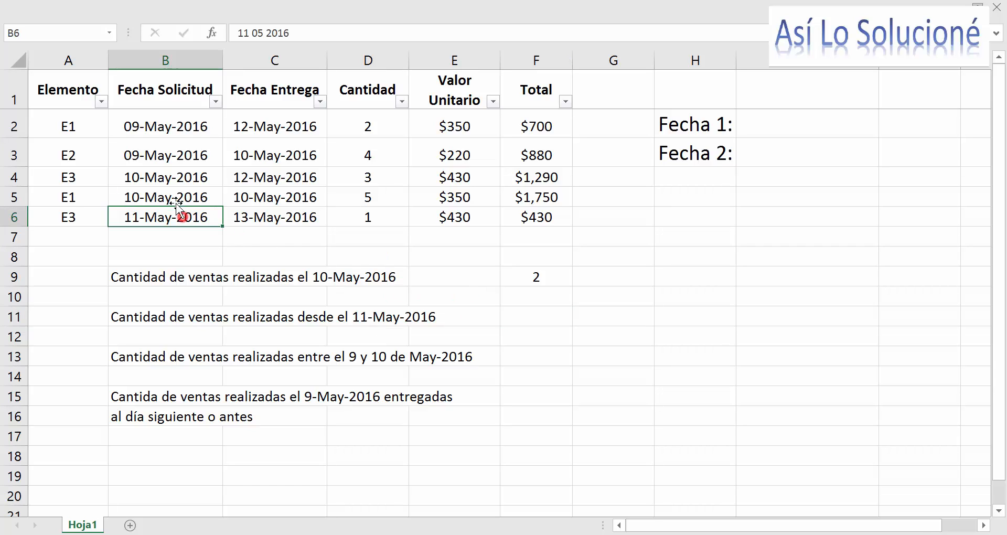
click(166, 129)
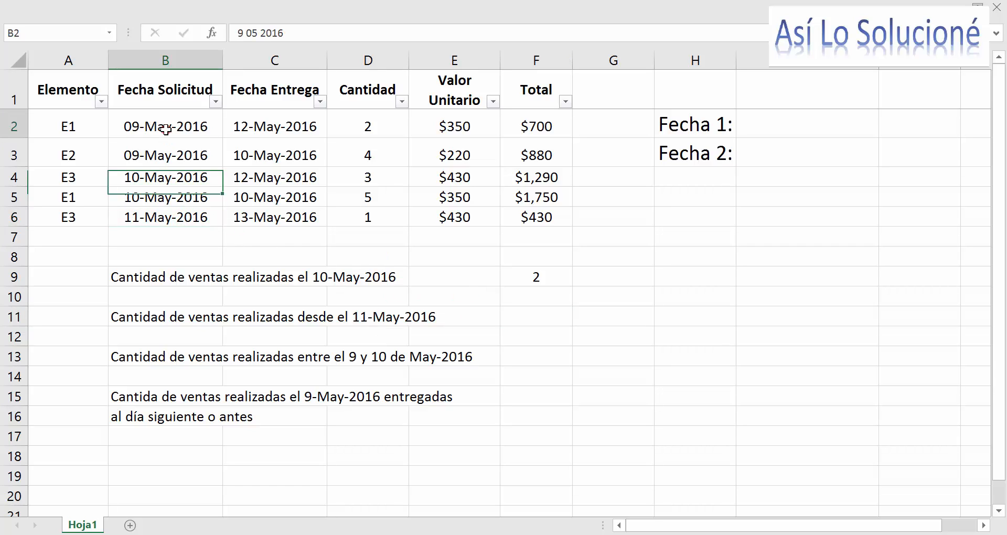
click(161, 158)
click(158, 178)
click(157, 197)
click(160, 217)
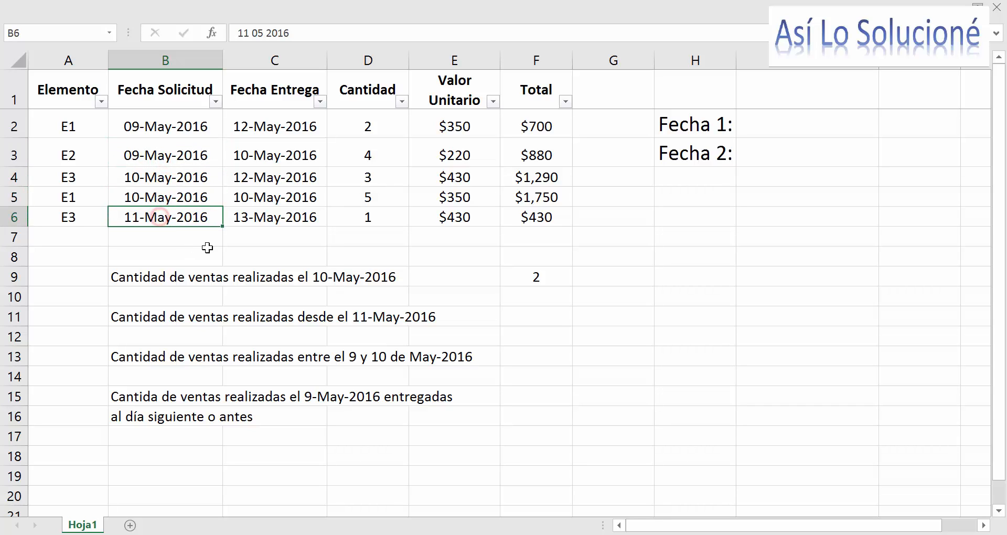
- Begin a CONTAR.SI formula in F11 with its function arguments dialog, using the request dates B2:B6 as the range
click(541, 330)
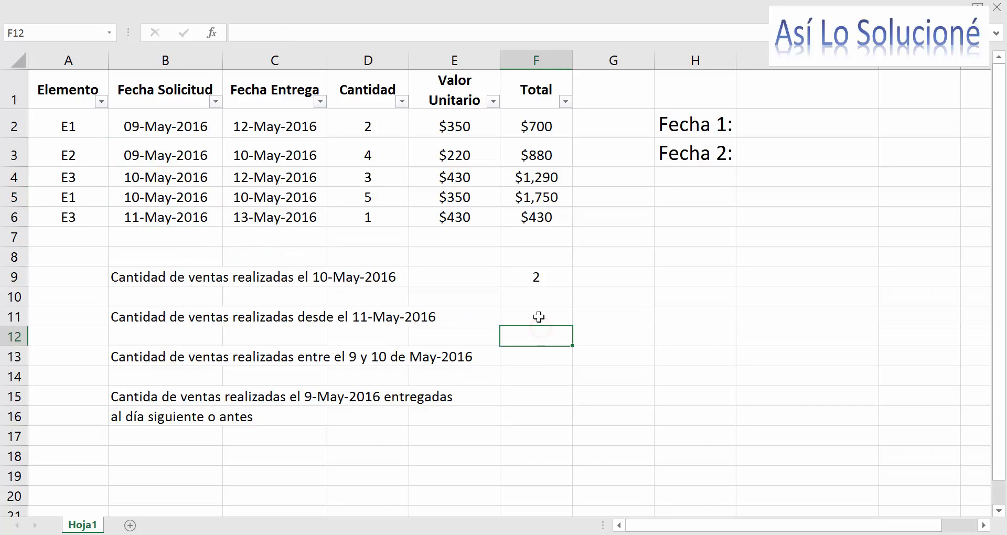
click(539, 317)
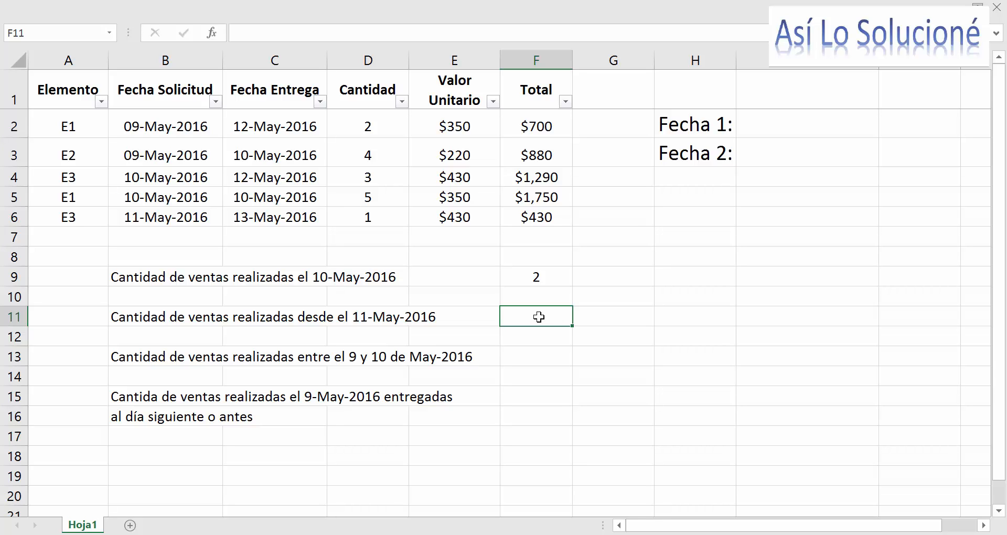
text(+contar.s)
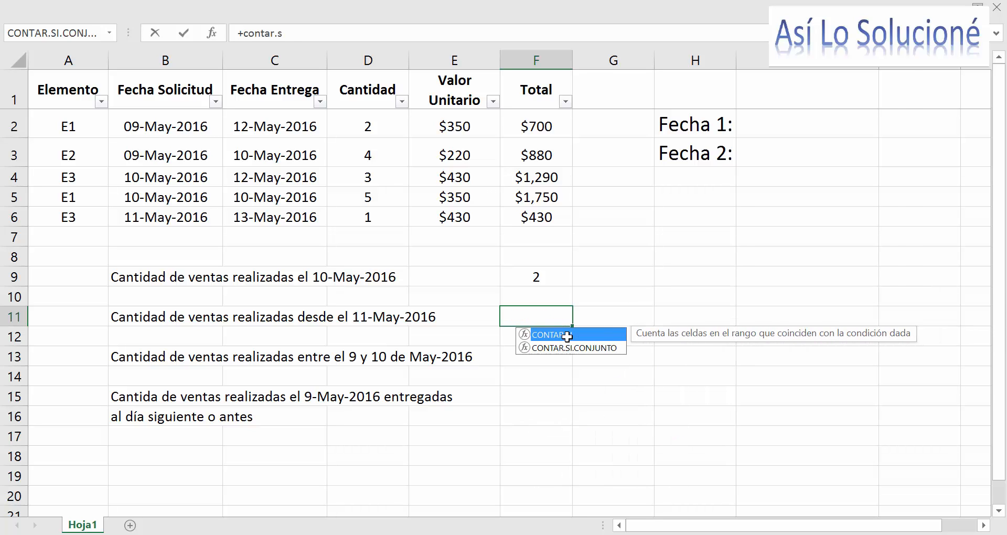
double_click(567, 335)
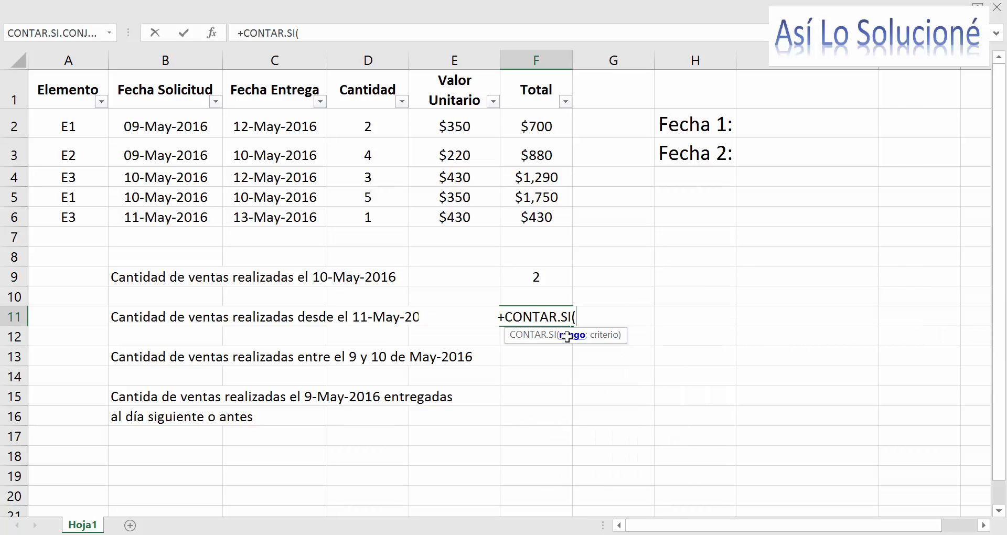
click(212, 33)
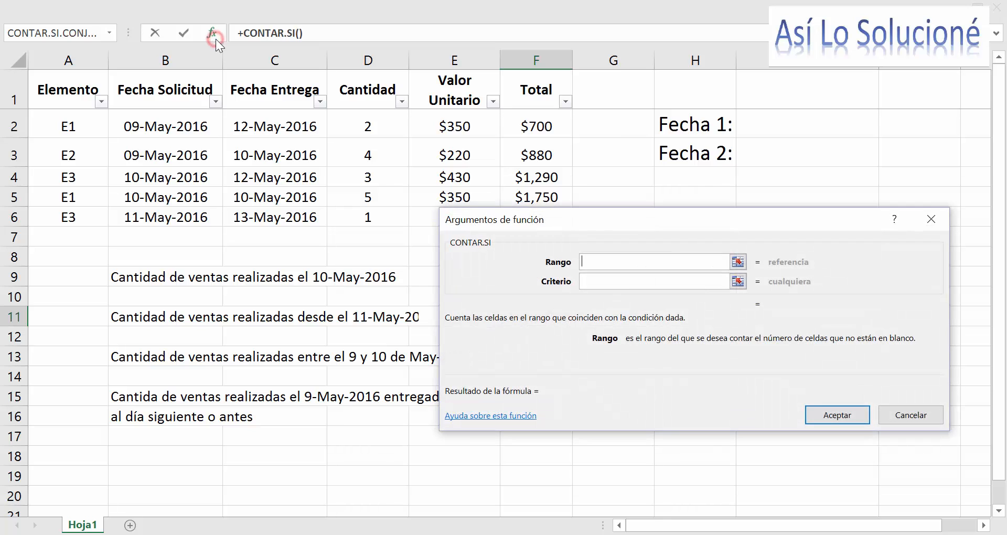
drag(119, 129, 148, 211)
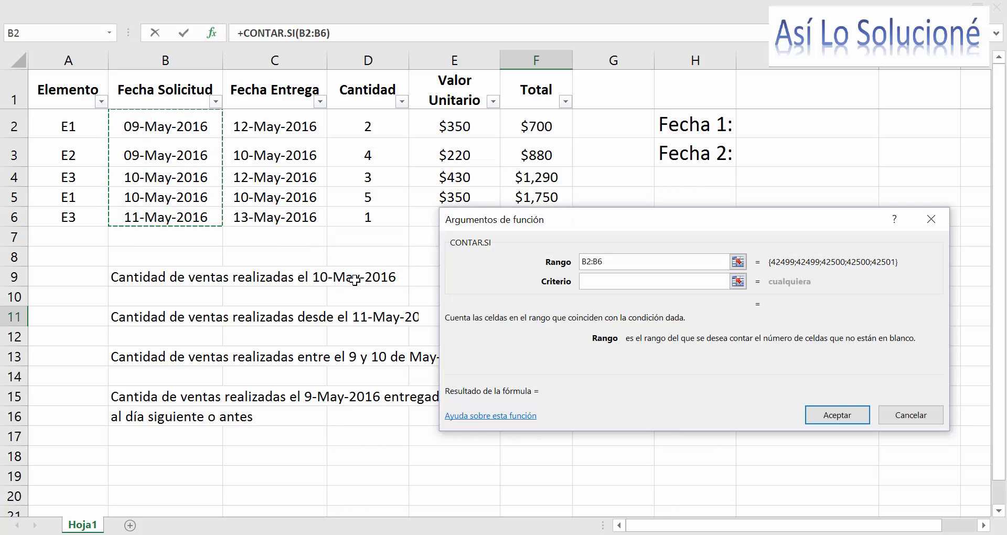
- Enter ">=11-05-2016" as the CONTAR.SI criterion for F11 and accept the formula
key(Tab)
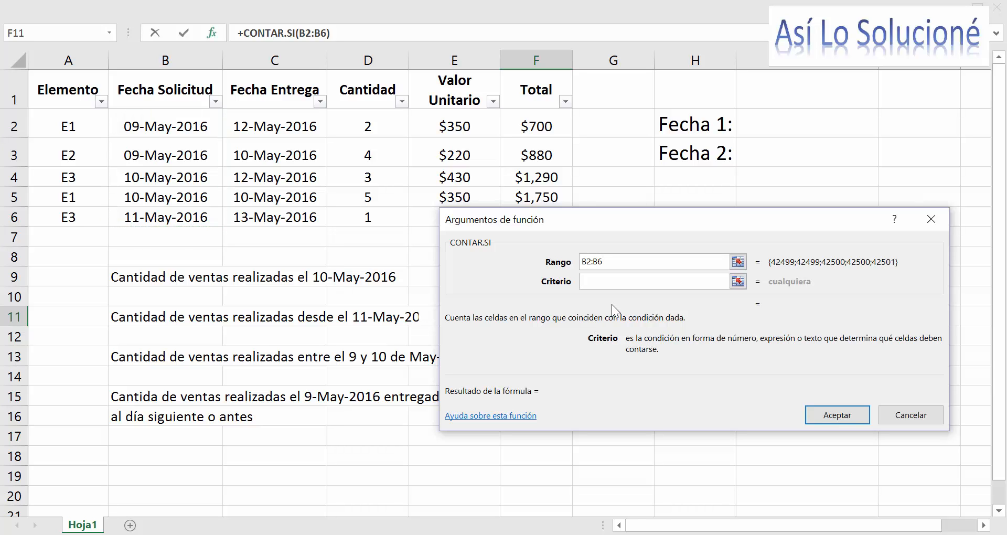
text("<)
key(BackSpace)
text(>=11-0)
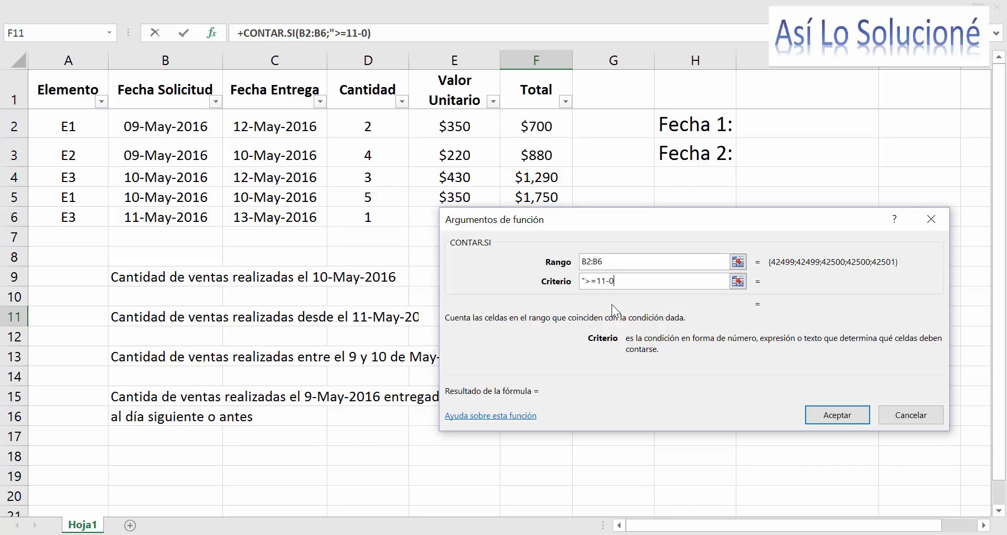
text(5-2016")
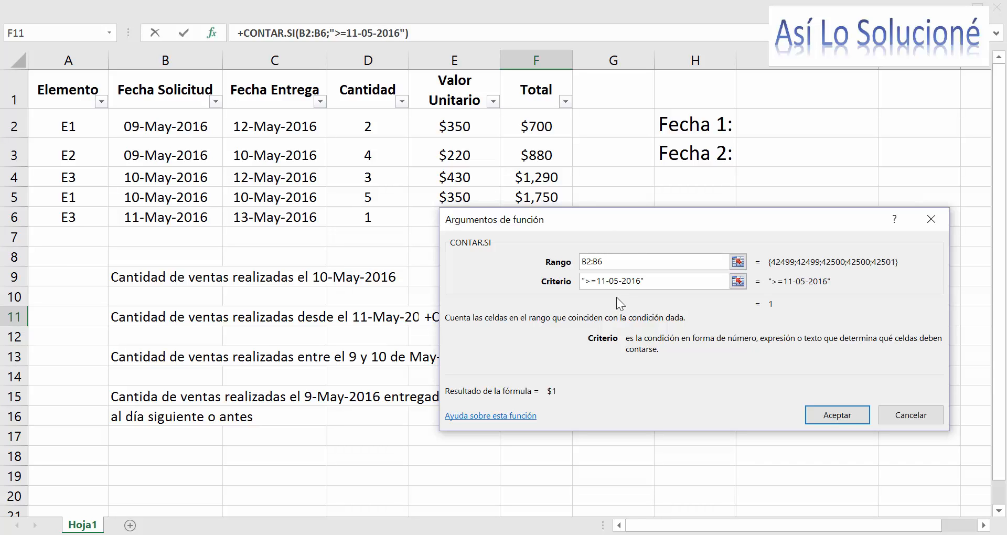
drag(753, 283, 796, 320)
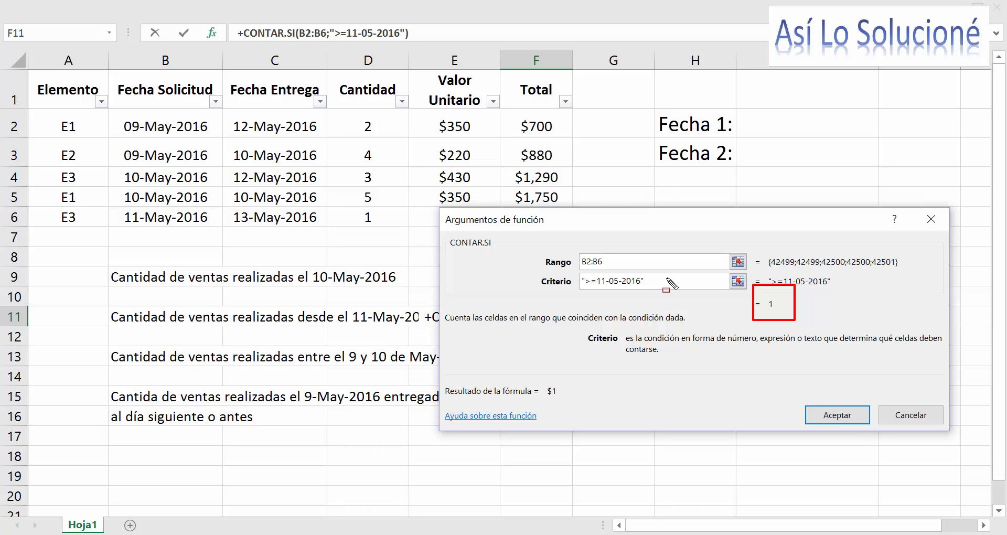
click(845, 419)
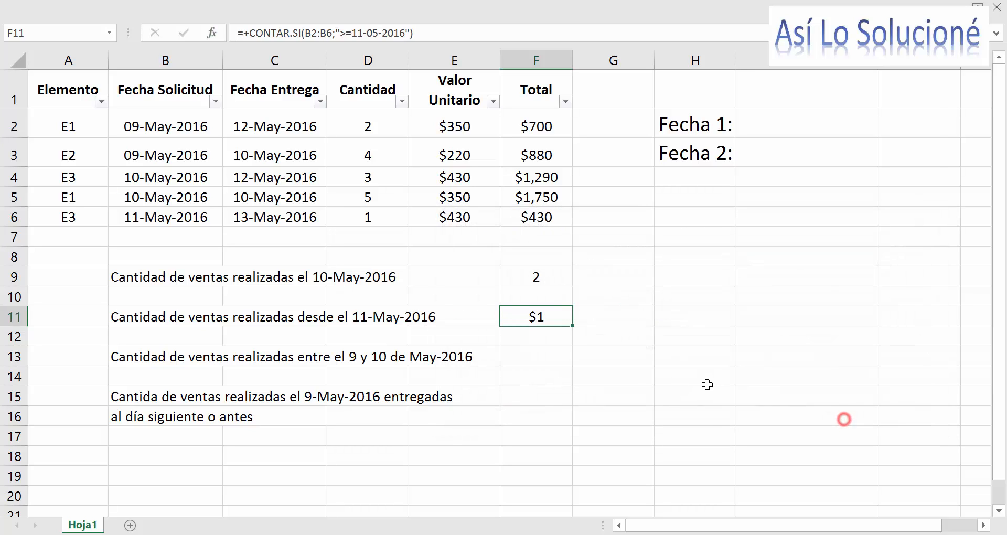
- Copy the number format of F9 down over F9:F18 with Format Painter
right_click(536, 272)
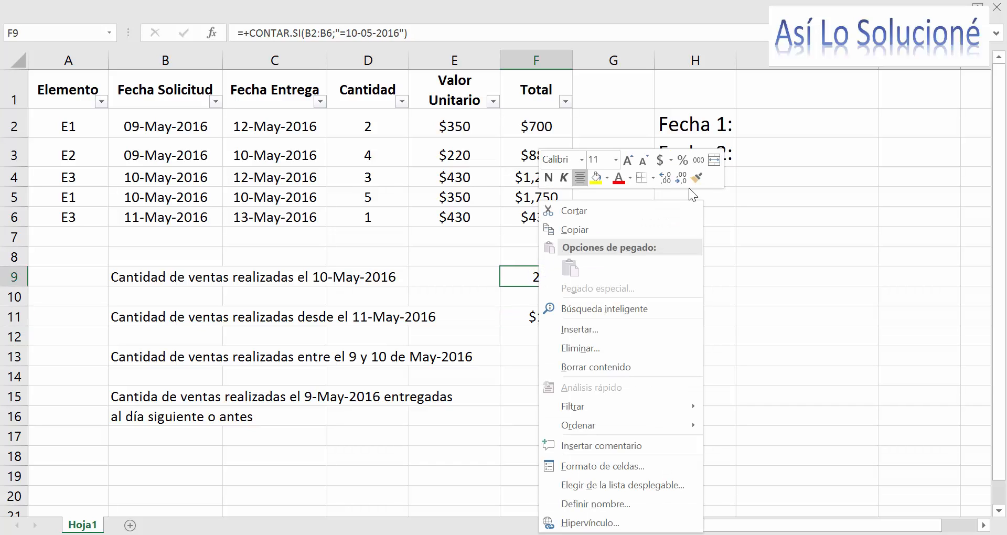
key(Escape)
drag(536, 277, 536, 455)
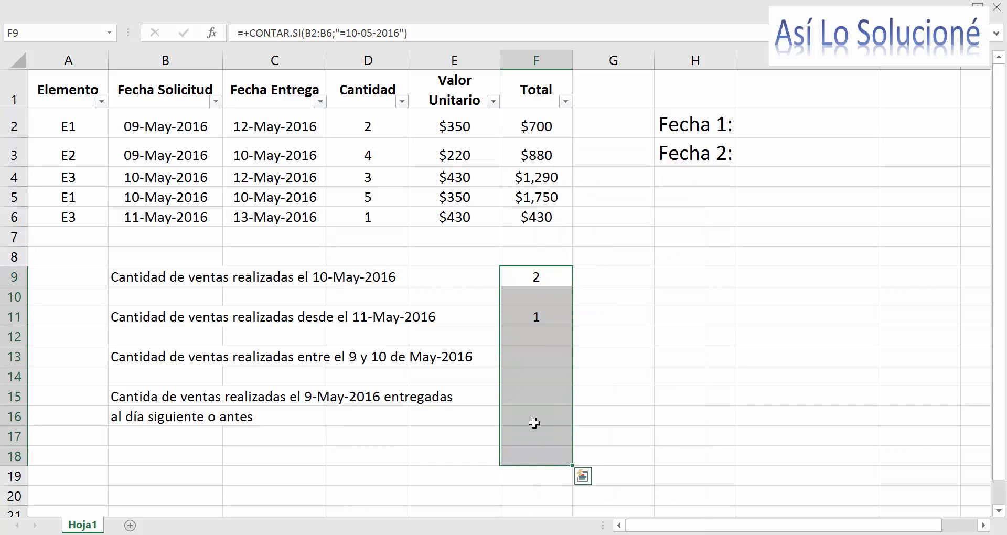
click(535, 317)
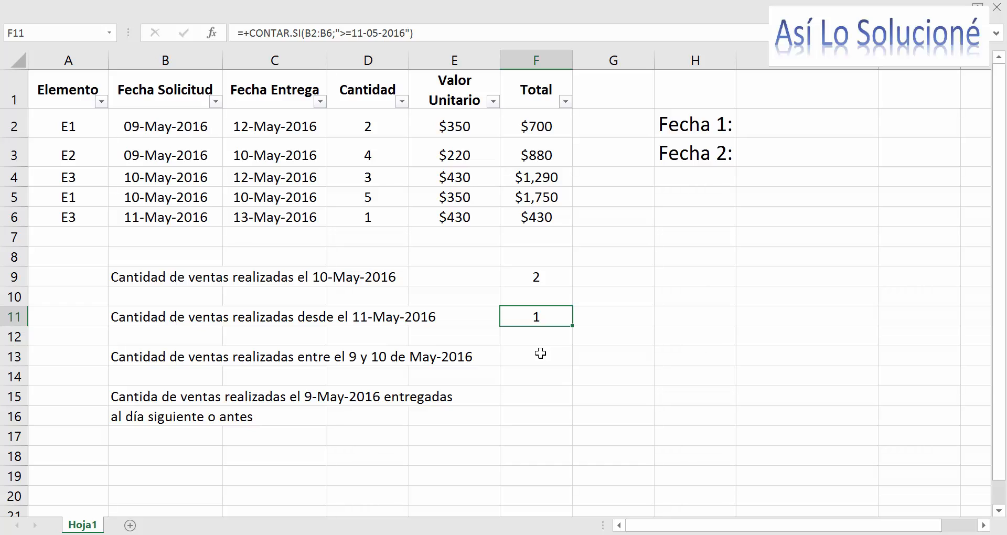
- Begin a CONTAR.SI.CONJUNTO formula in F13 with its function arguments dialog, and move the dialog clear of the request dates
click(520, 352)
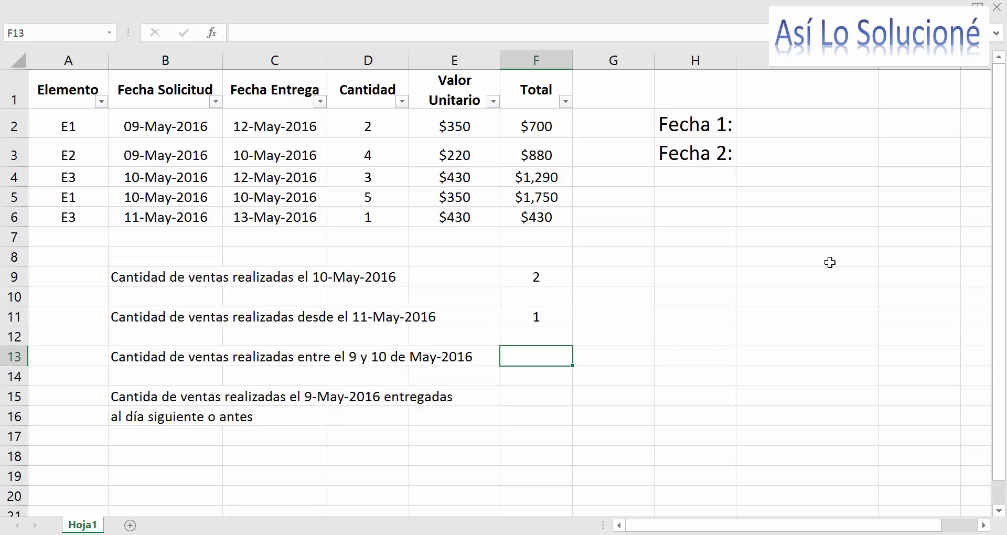
text(+con)
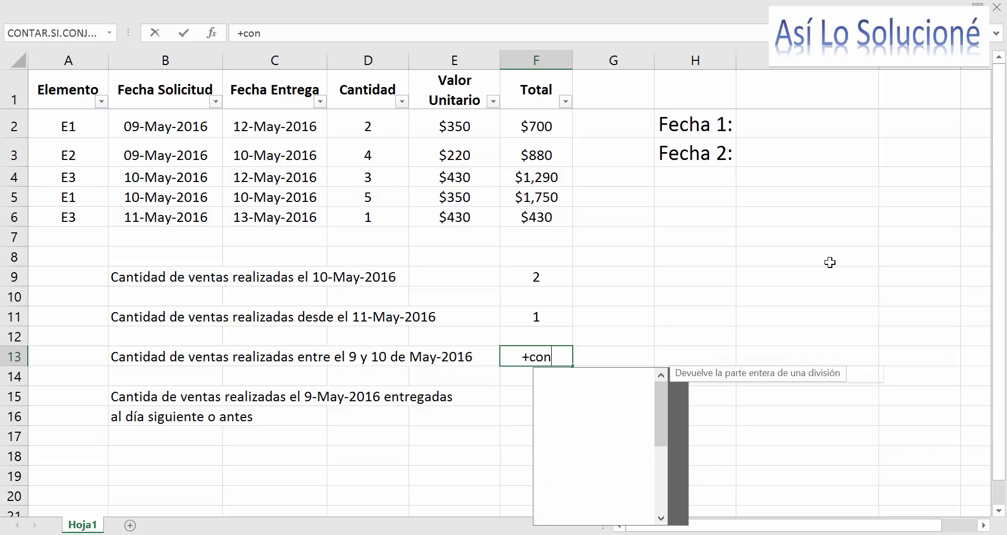
text(tar.si)
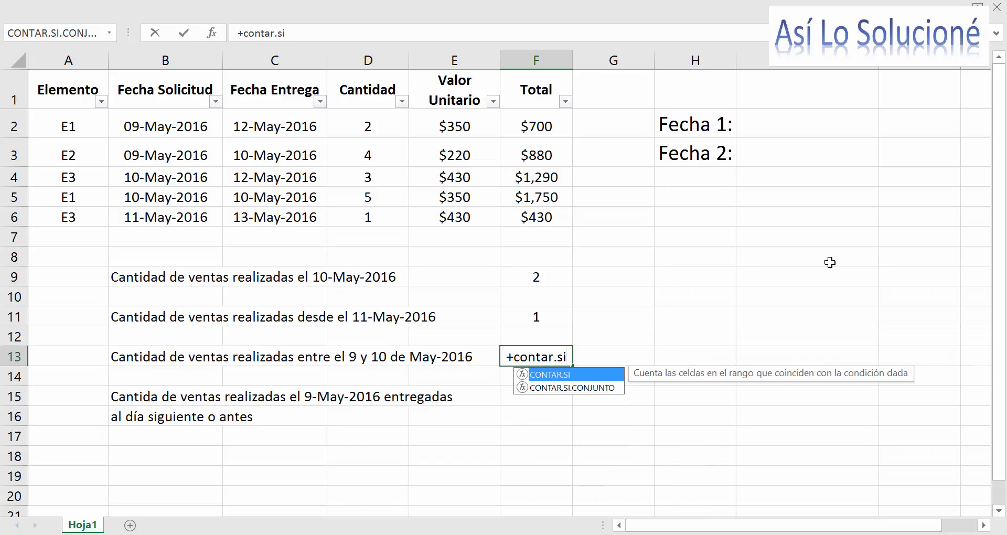
key(Down)
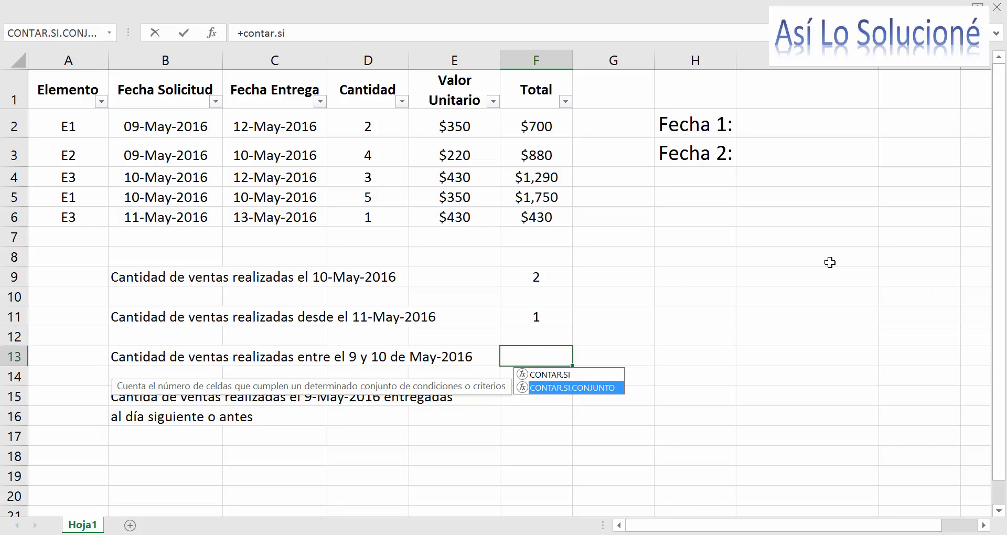
key(Tab)
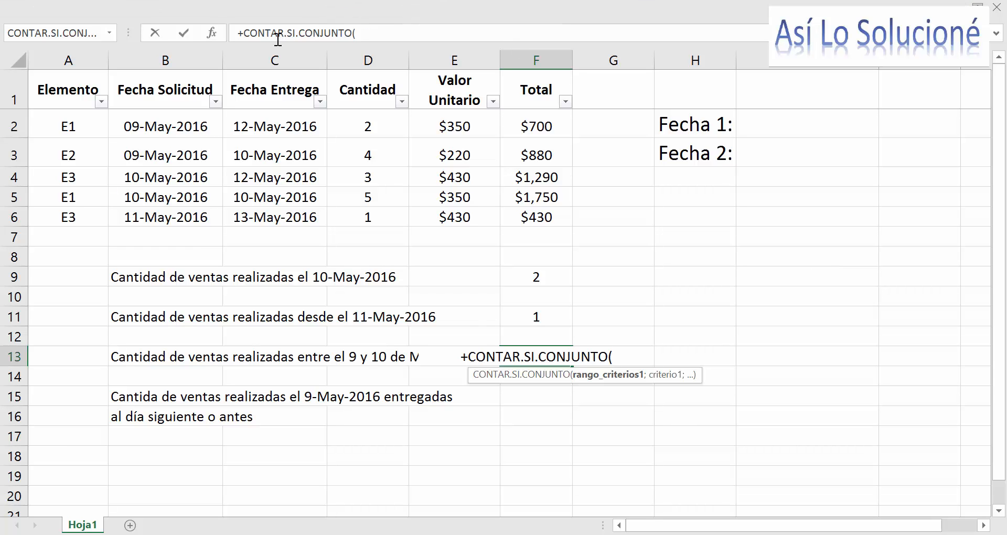
click(215, 36)
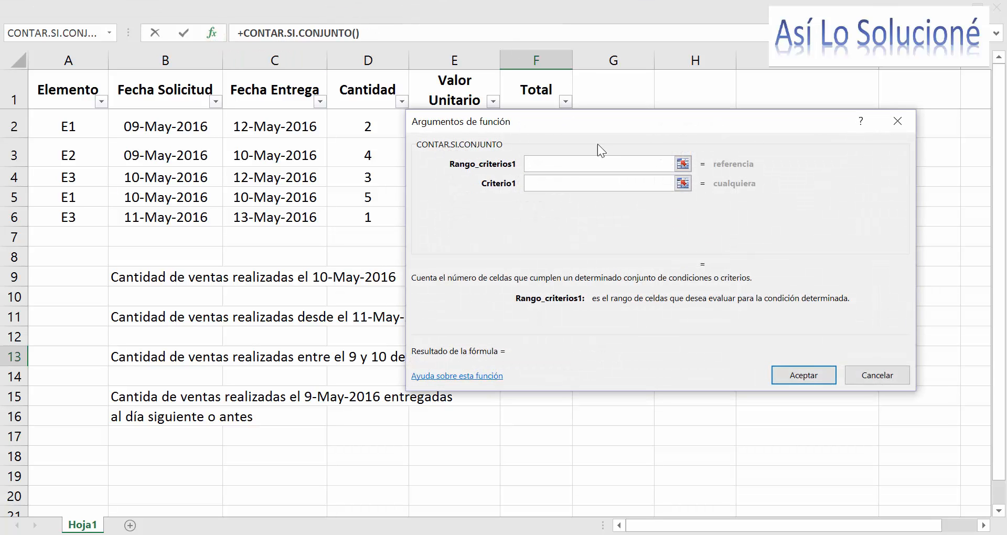
drag(600, 119, 641, 46)
click(582, 98)
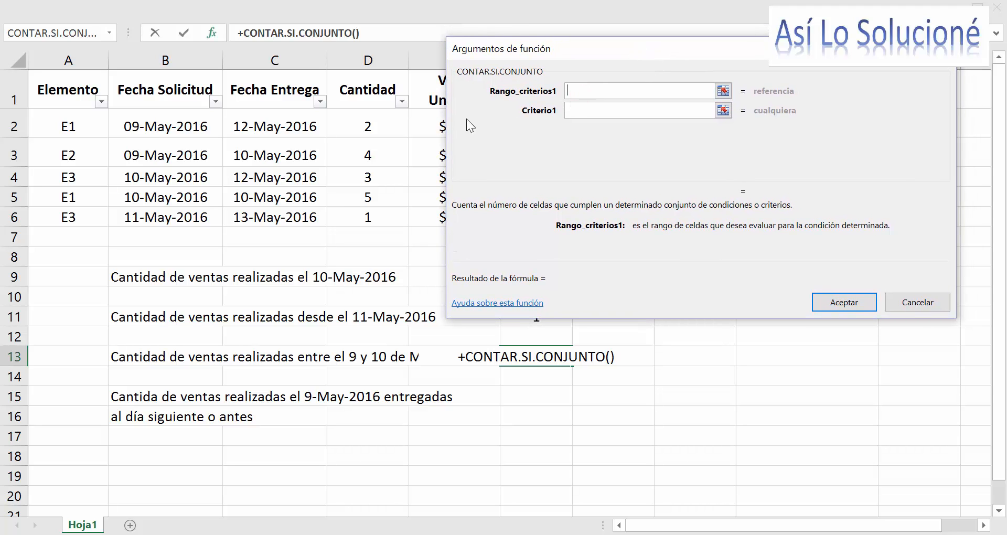
- Set the first criteria range of the F13 CONTAR.SI.CONJUNTO formula to the request dates B2:B6
drag(202, 129, 186, 163)
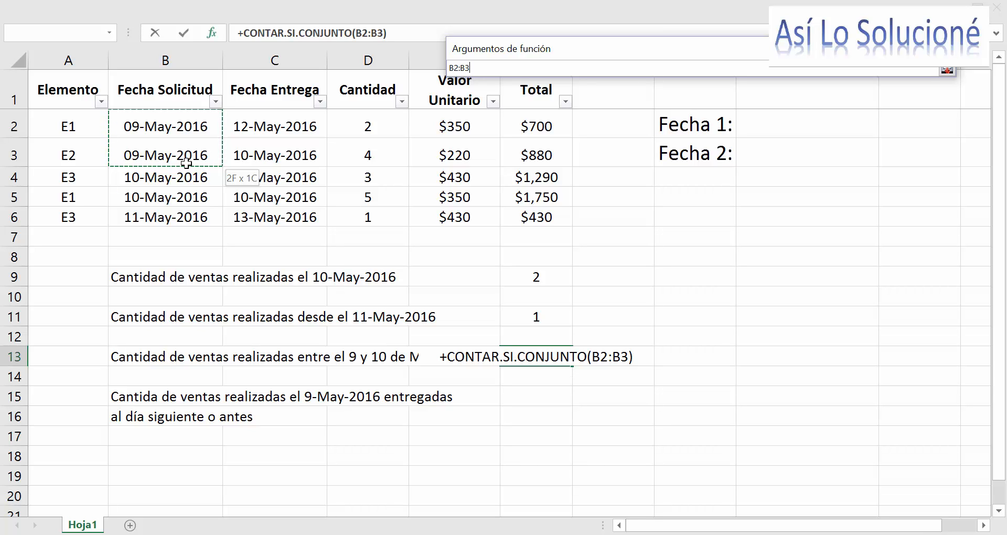
drag(186, 163, 210, 396)
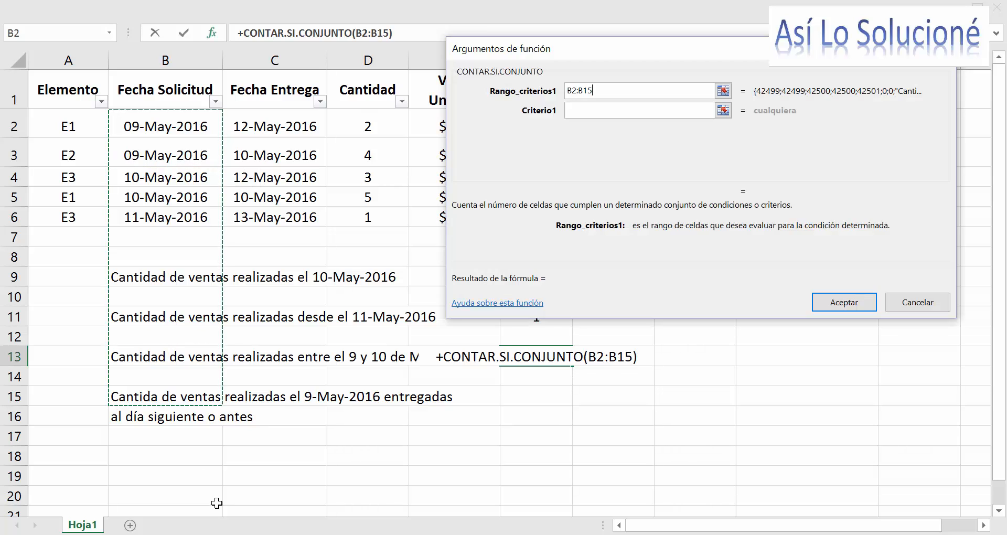
key(shift+Up)
key(shift+Up)
key(shift+Up)
key(shift+Up)
key(shift+Up)
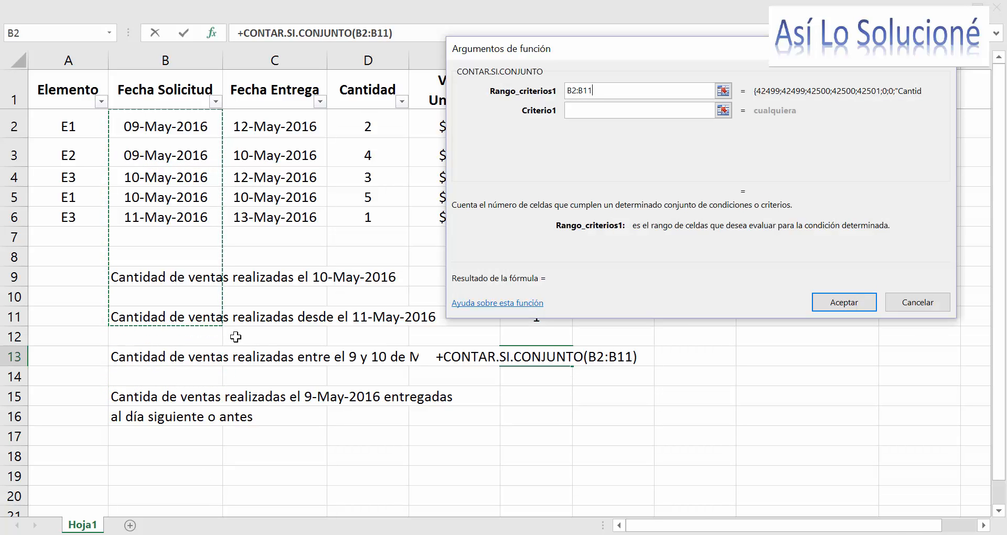
key(shift+Up)
key(shift+Up)
key(shift+Up)
key(shift+Up)
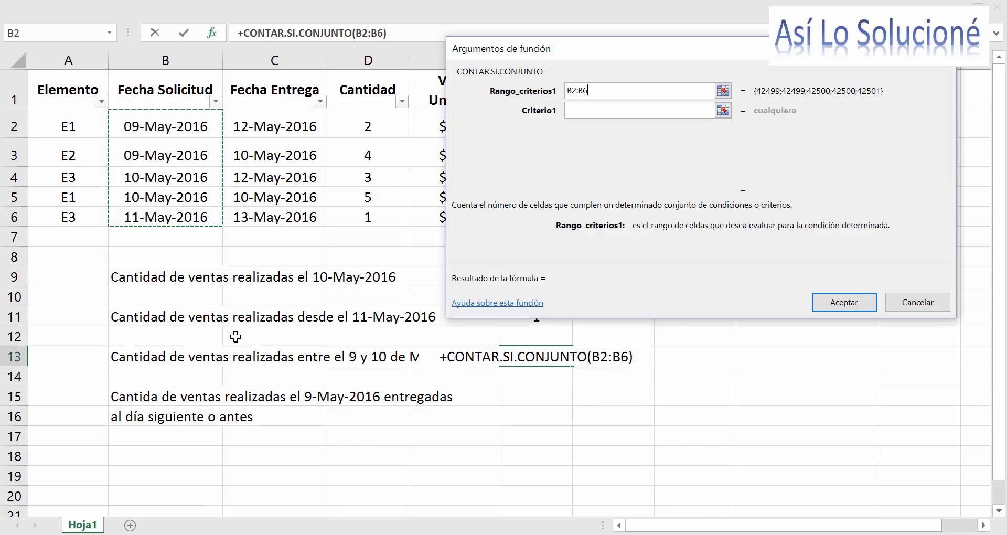
key(Tab)
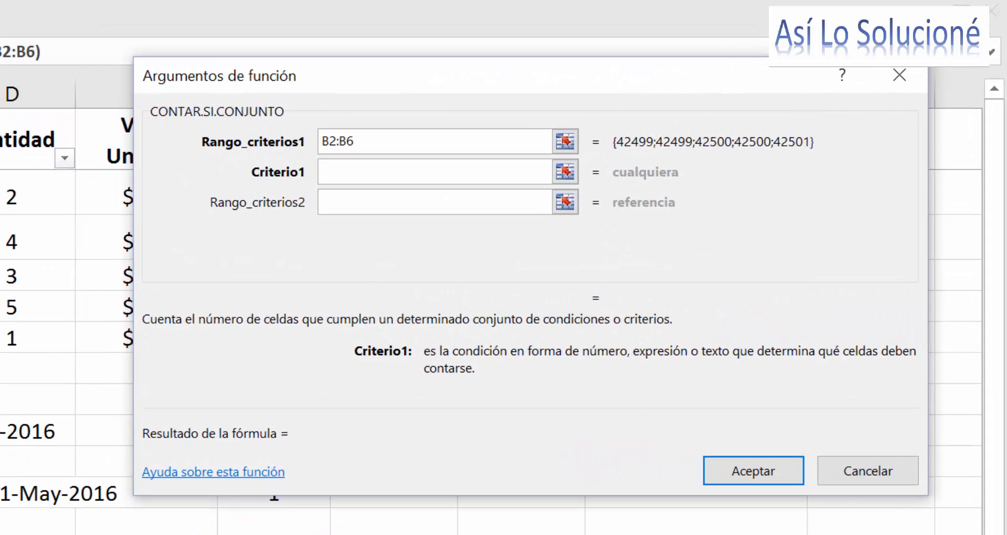
- Enter ">=09-05-2016" as the first criterion of the F13 formula
text(")
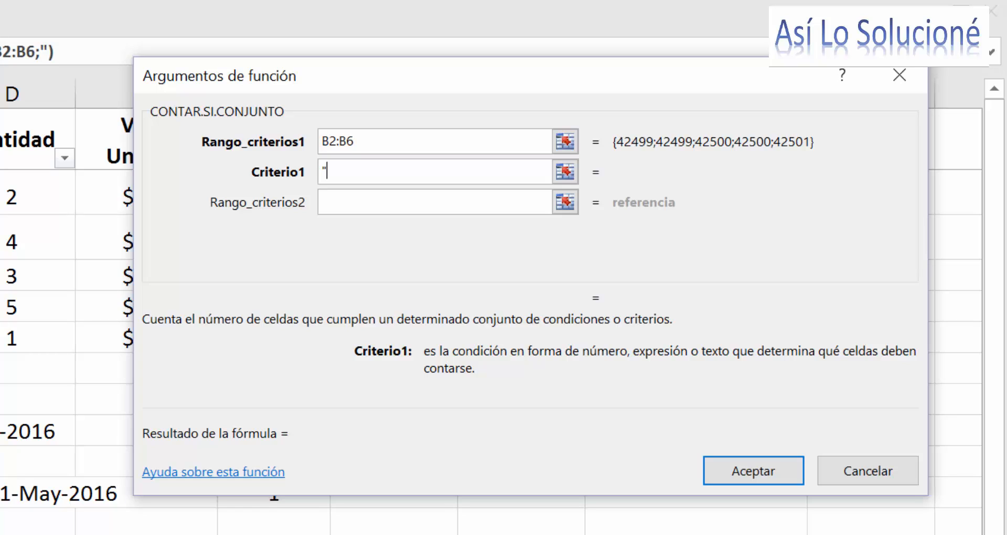
text(>=09)
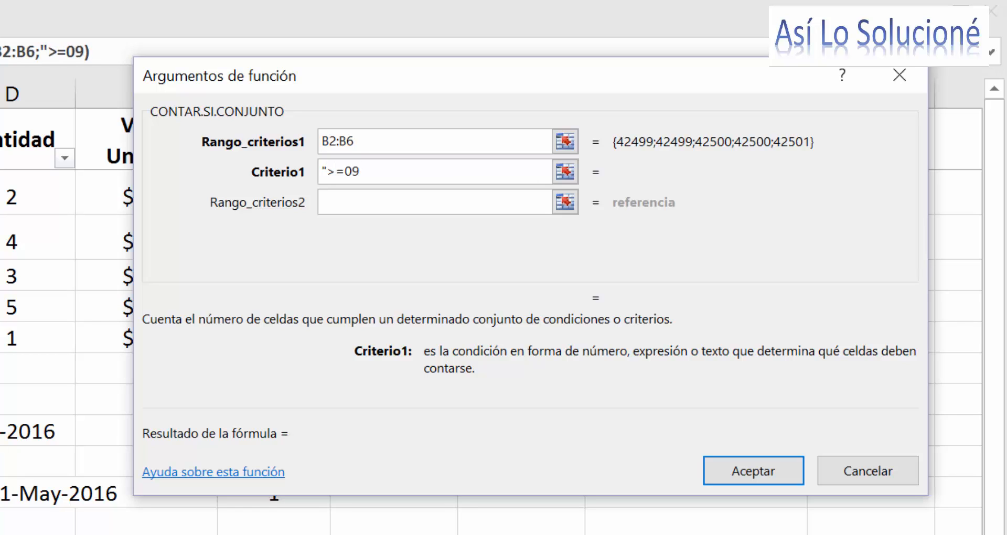
text(-05-201)
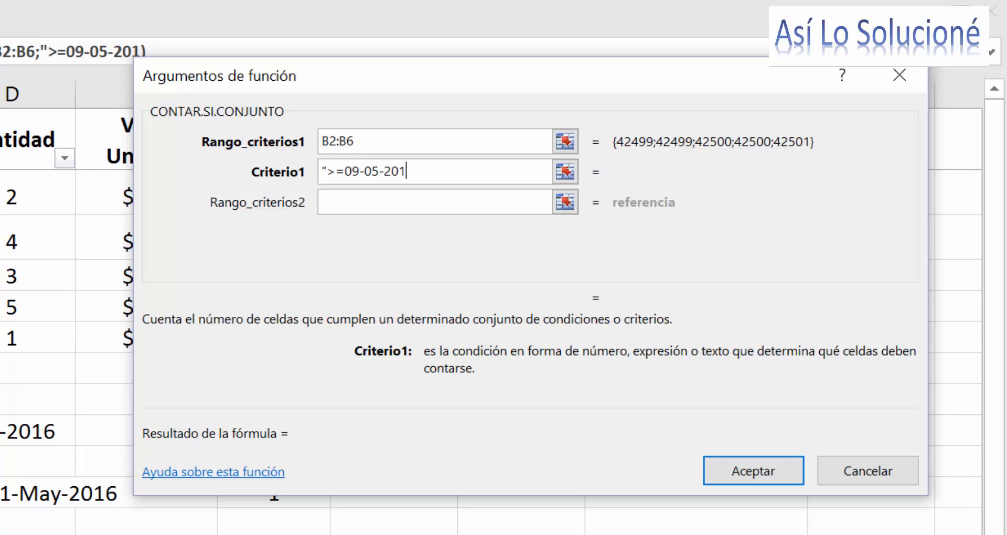
text(6")
key(Tab)
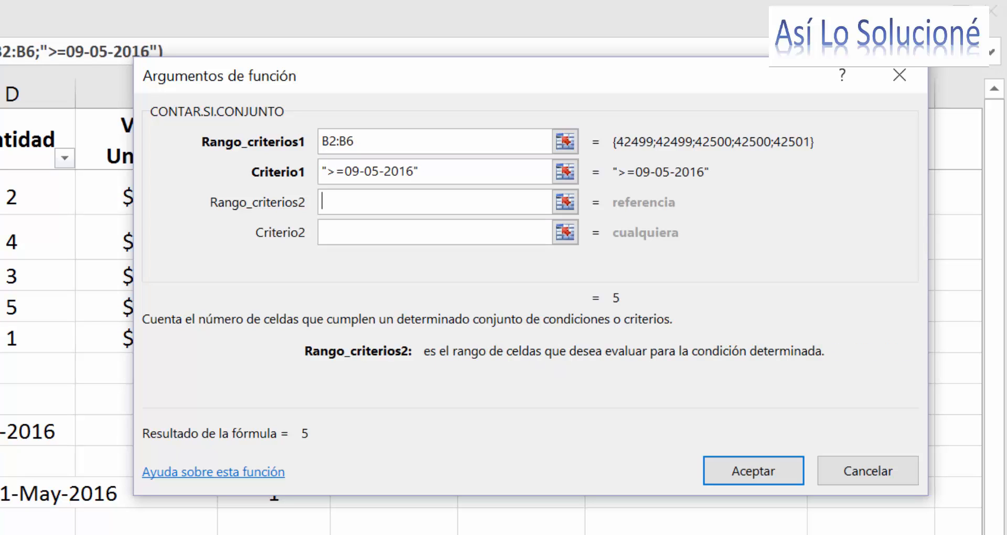
- Add B2:B6 as the second criteria range with the criterion "<=10-05-2016" and accept the F13 formula
drag(0, 197, 0, 339)
key(Tab)
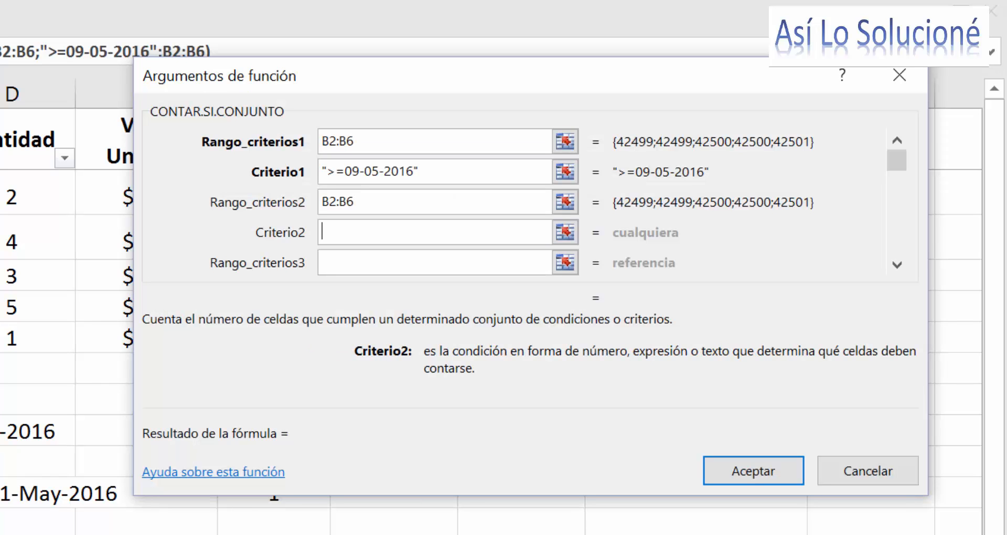
text(")
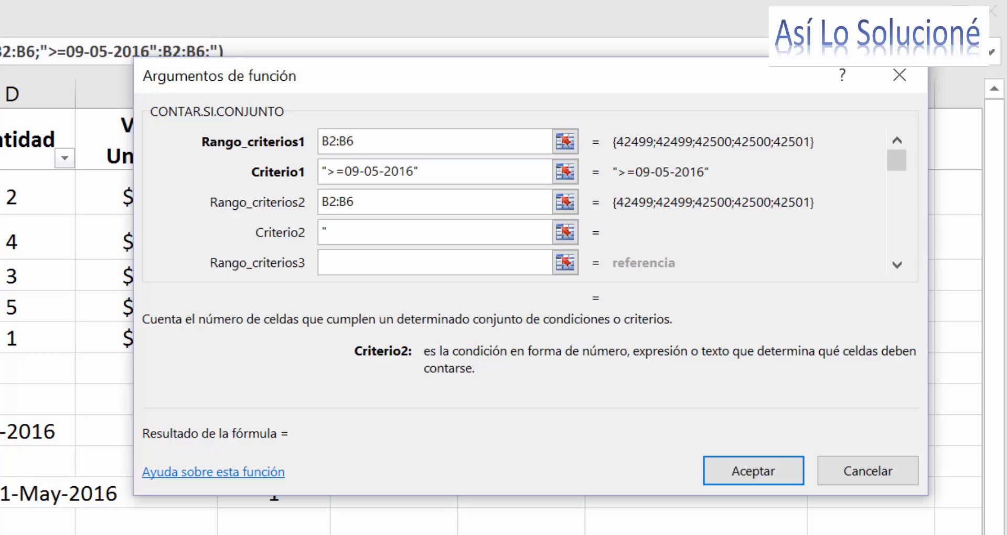
text(<=10-0)
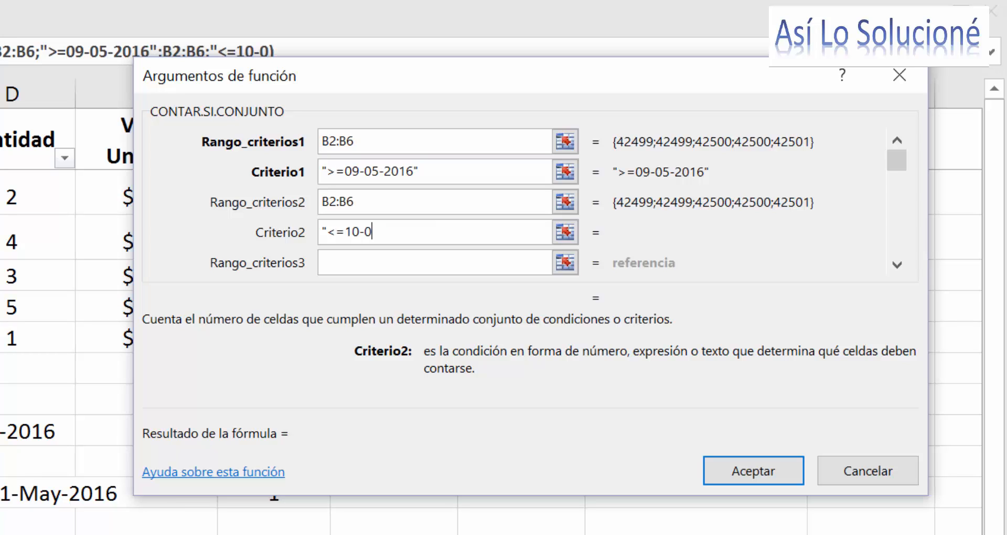
text(5-201)
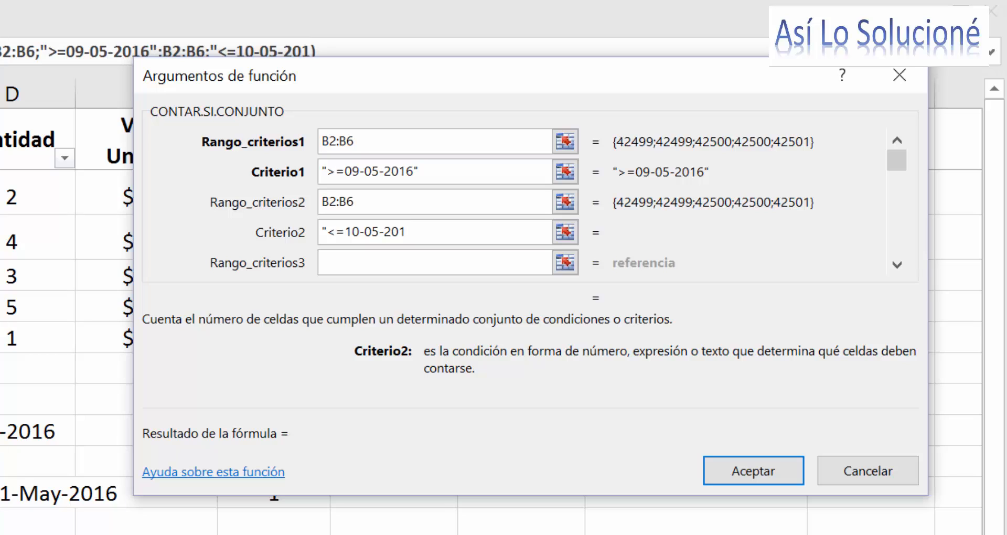
text(6")
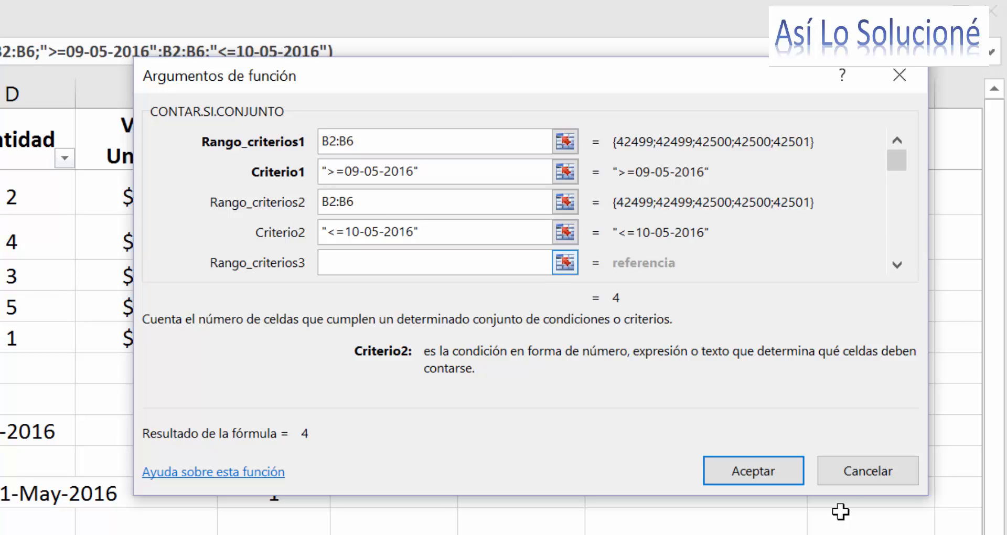
click(782, 474)
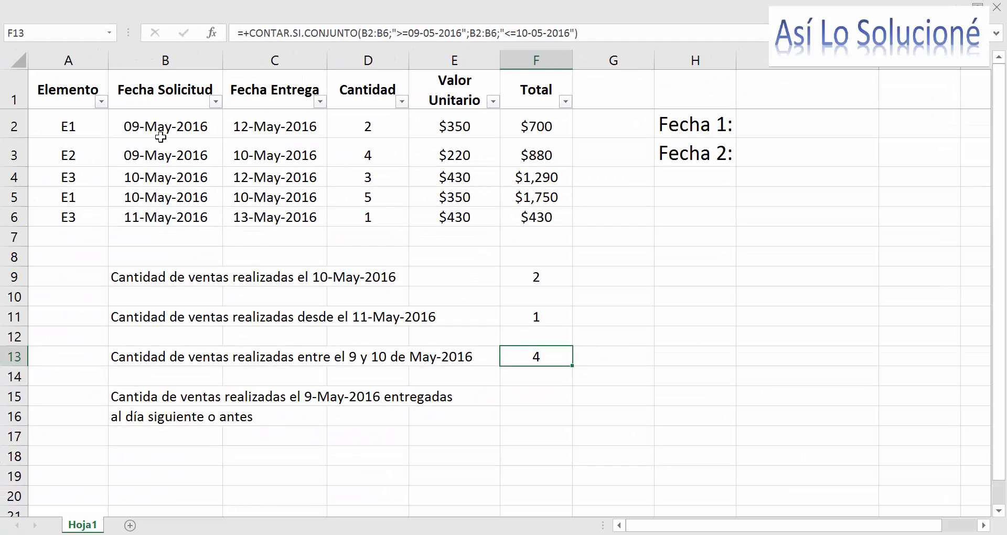
- Check the request dates against the count in F13, and compare the 9-May-2016 requests with their delivery dates for the row 15 condition
click(160, 140)
drag(154, 127, 156, 193)
click(202, 224)
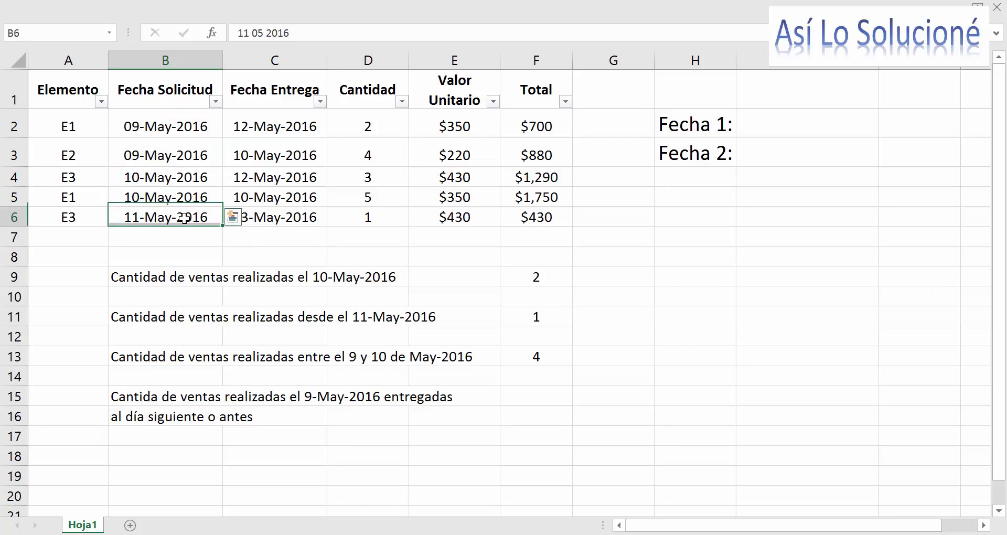
click(531, 359)
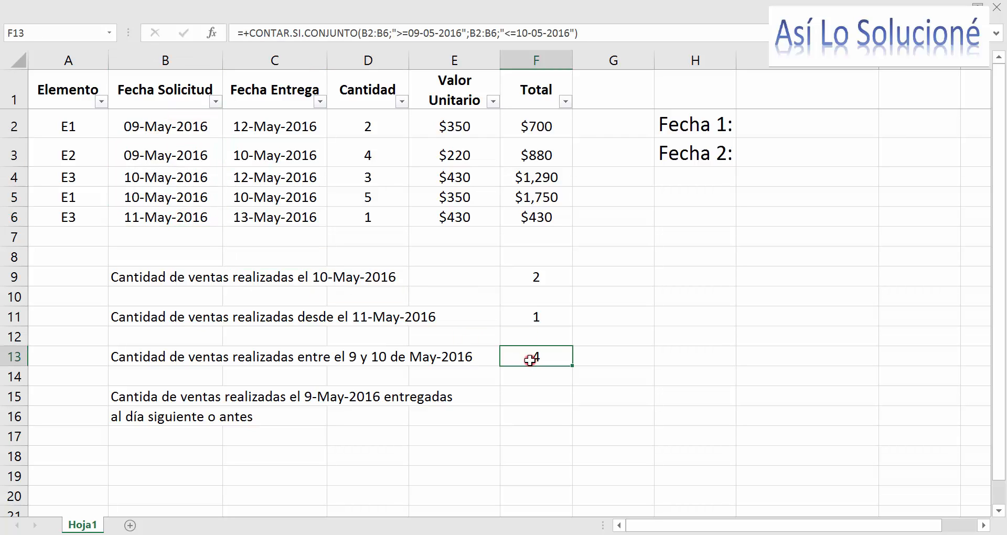
drag(138, 133, 137, 196)
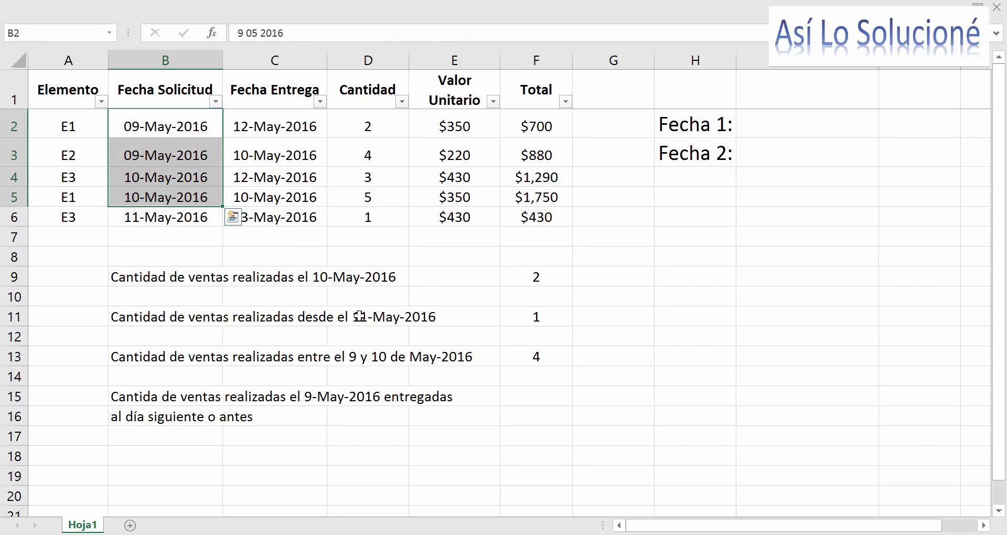
click(515, 399)
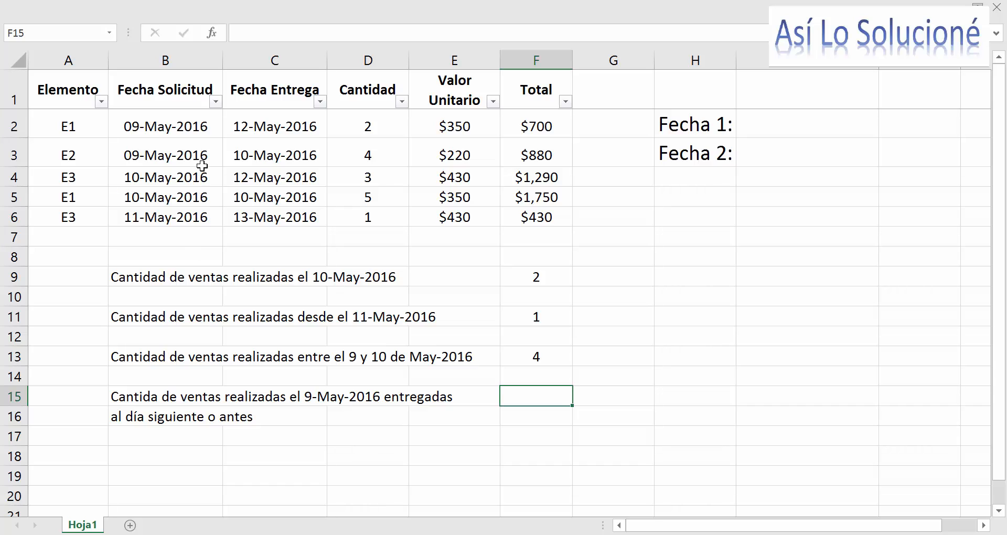
drag(175, 136, 176, 159)
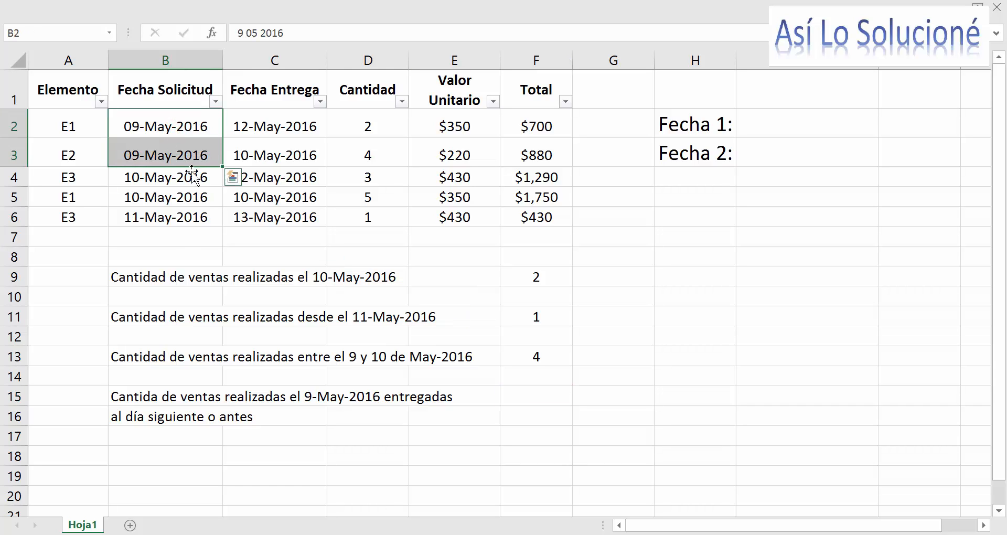
ctrl+click(277, 156)
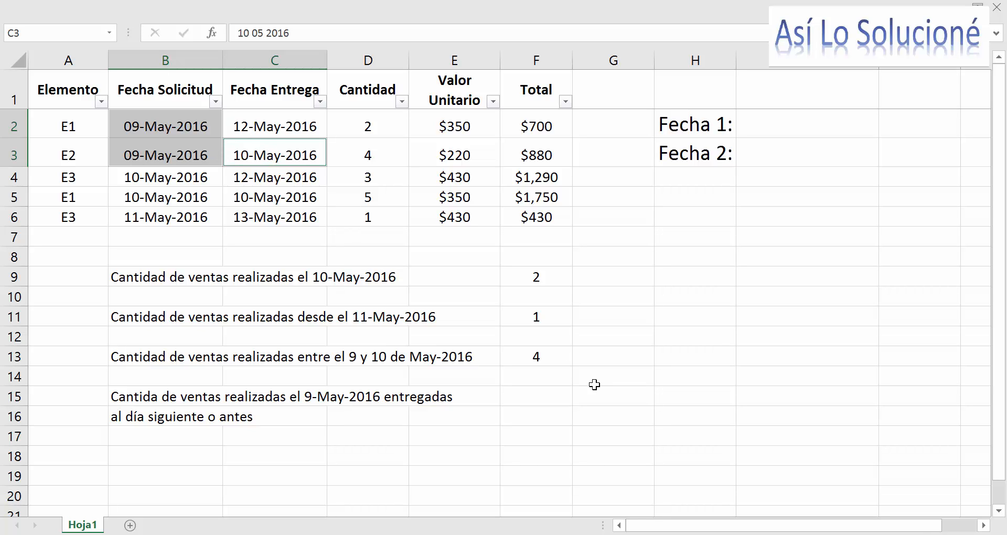
- Begin a CONTAR.SI.CONJUNTO formula directly in F15 with the request dates B2:B6 as the first criteria range
click(522, 396)
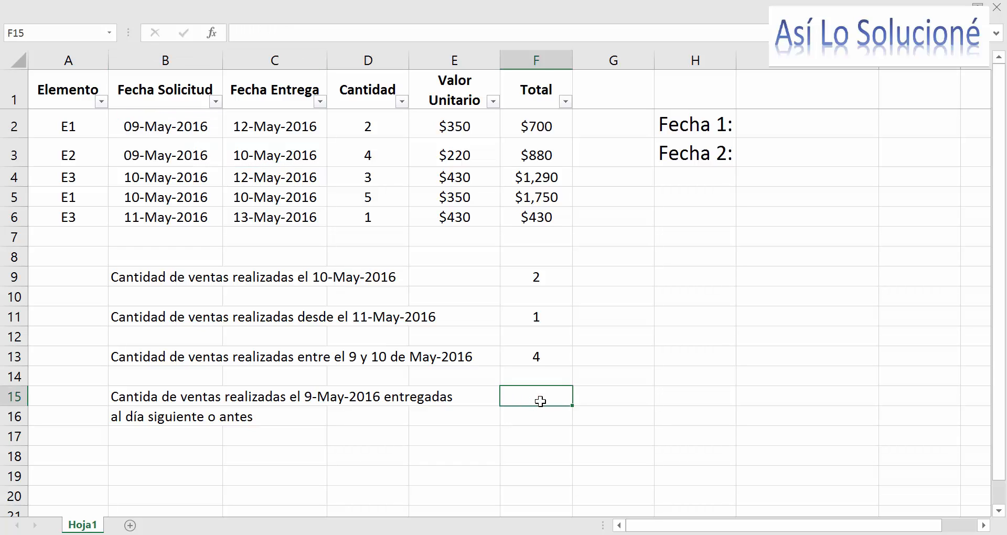
text(+contar)
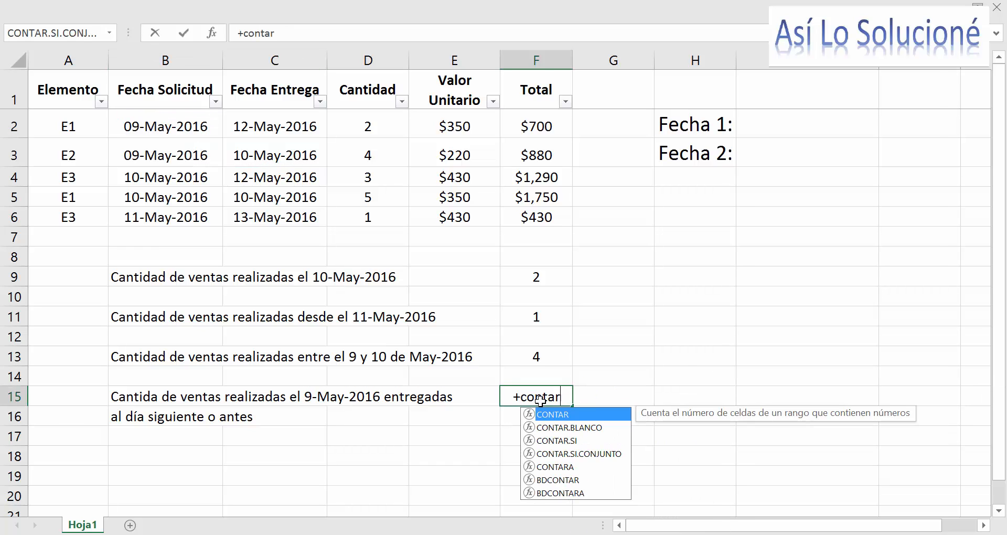
text(.si)
key(Down)
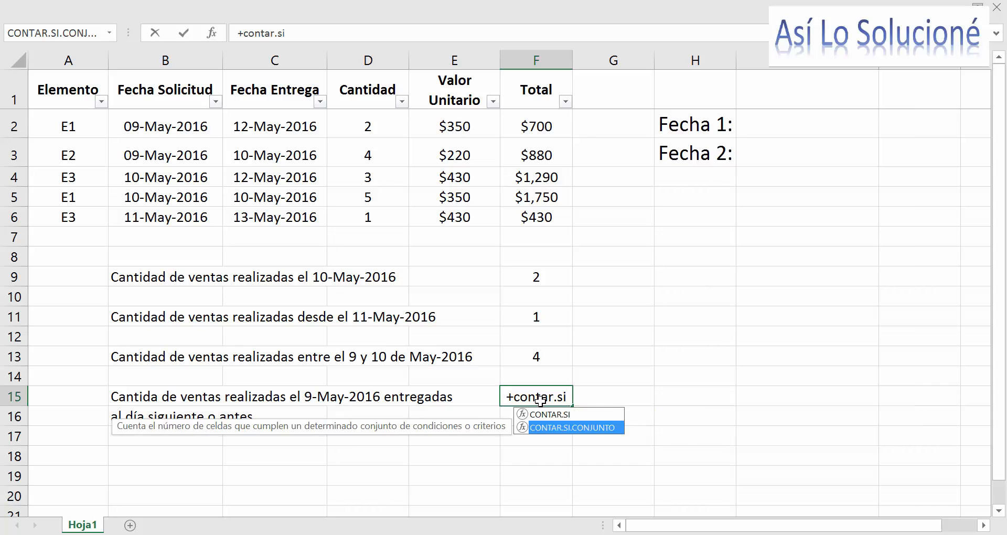
key(Tab)
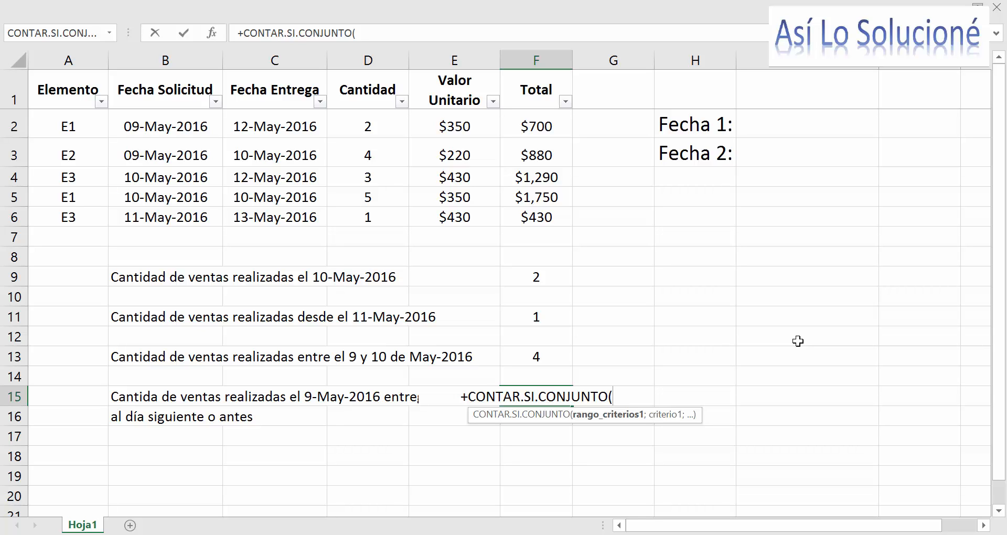
text(B)
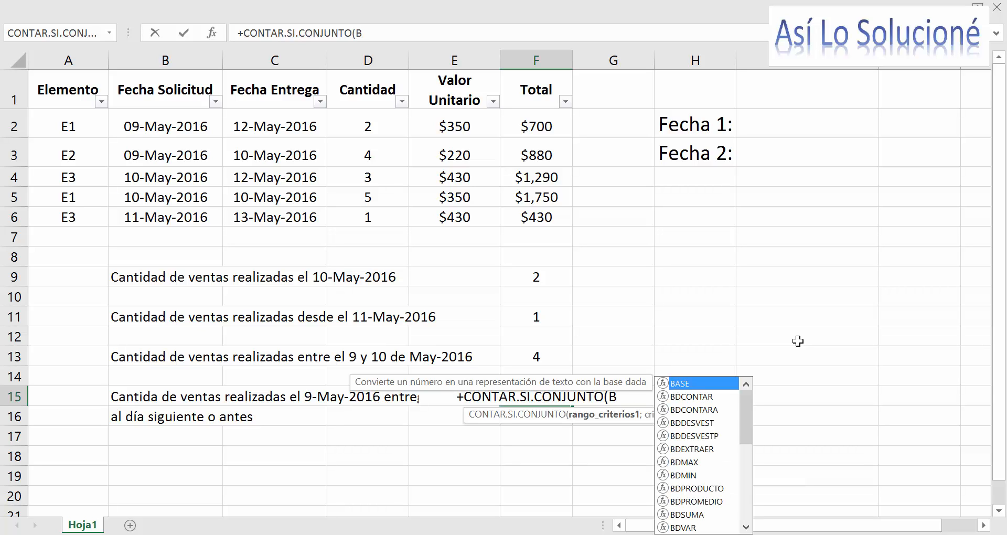
text(2:b)
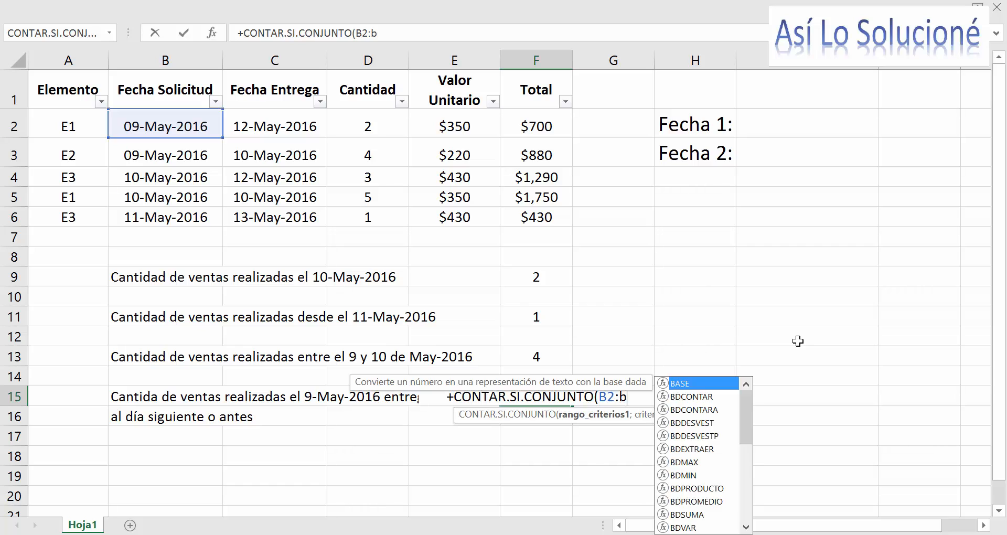
text(6)
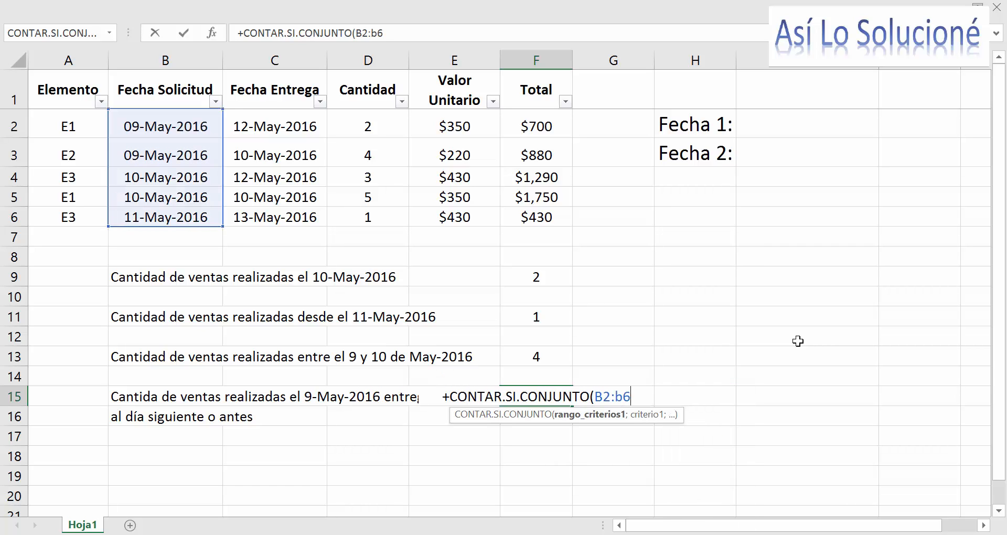
text(;)
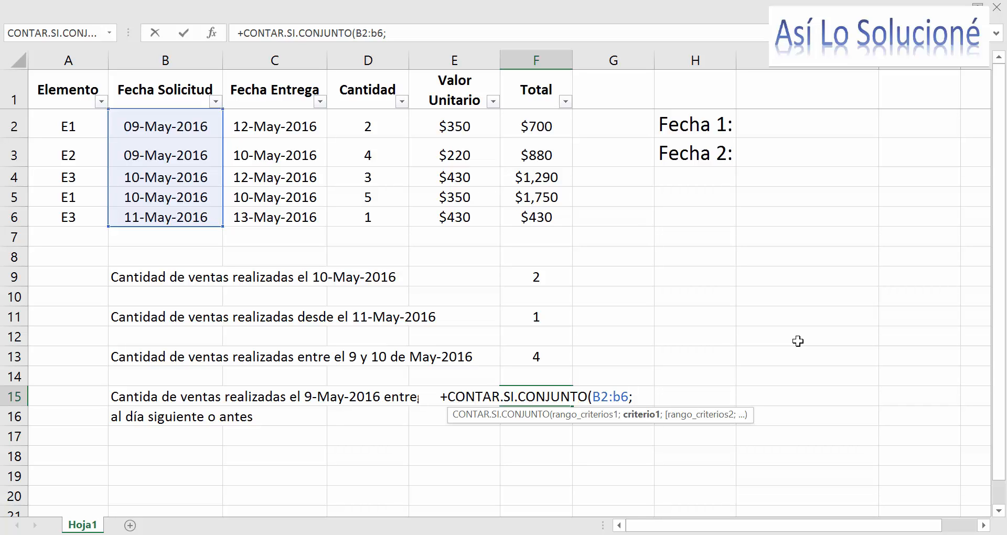
- Enter "=09-10-2016" as the first criterion of the F15 formula
text(")
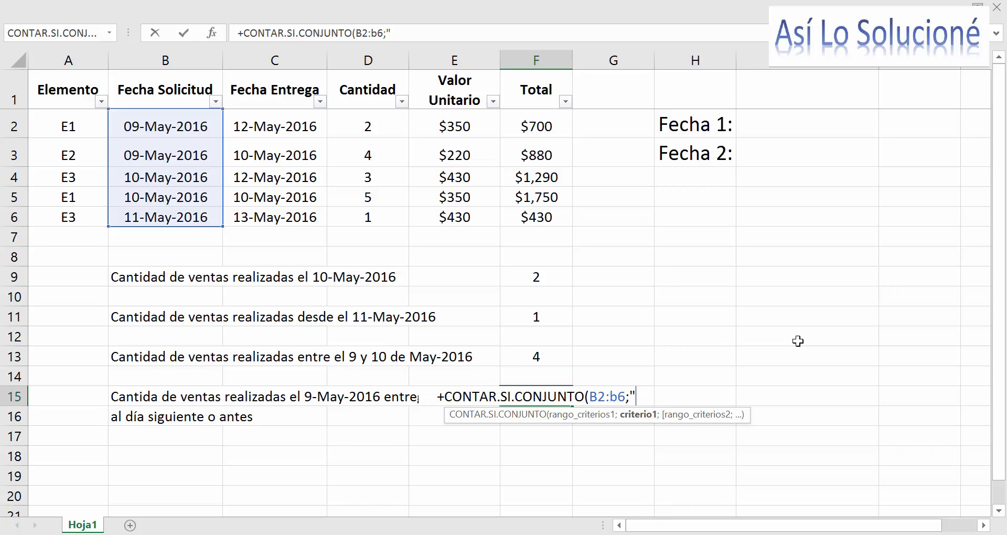
text(")
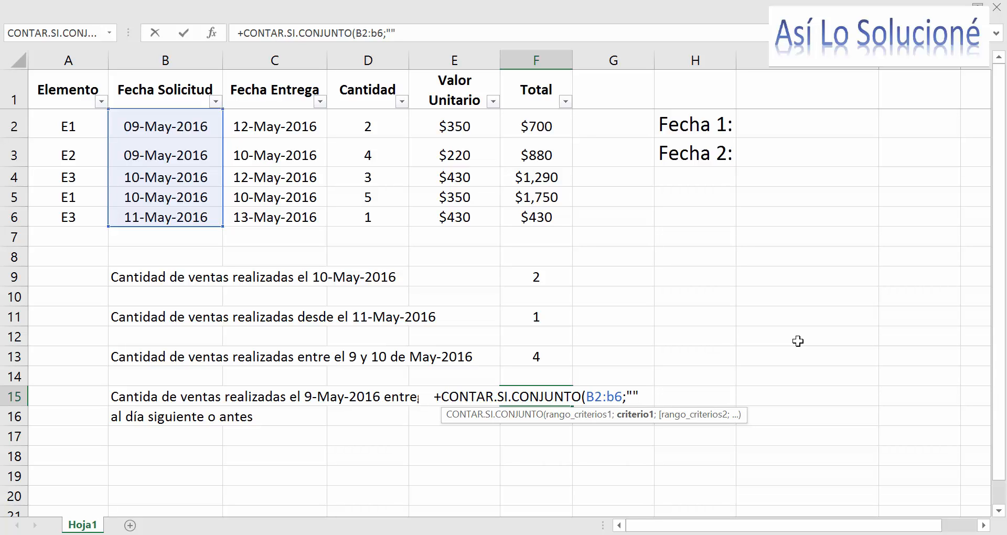
key(BackSpace)
text(=)
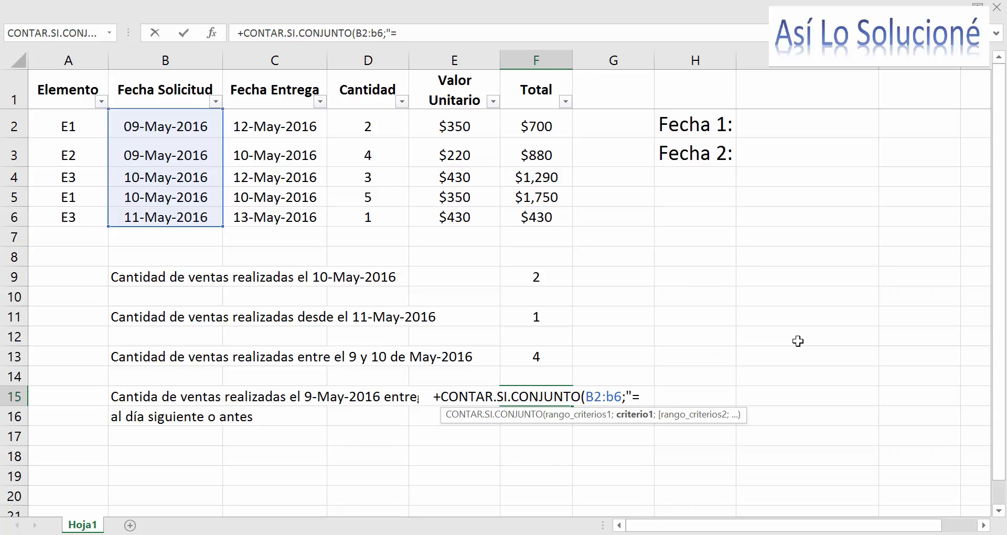
text(09-10-2)
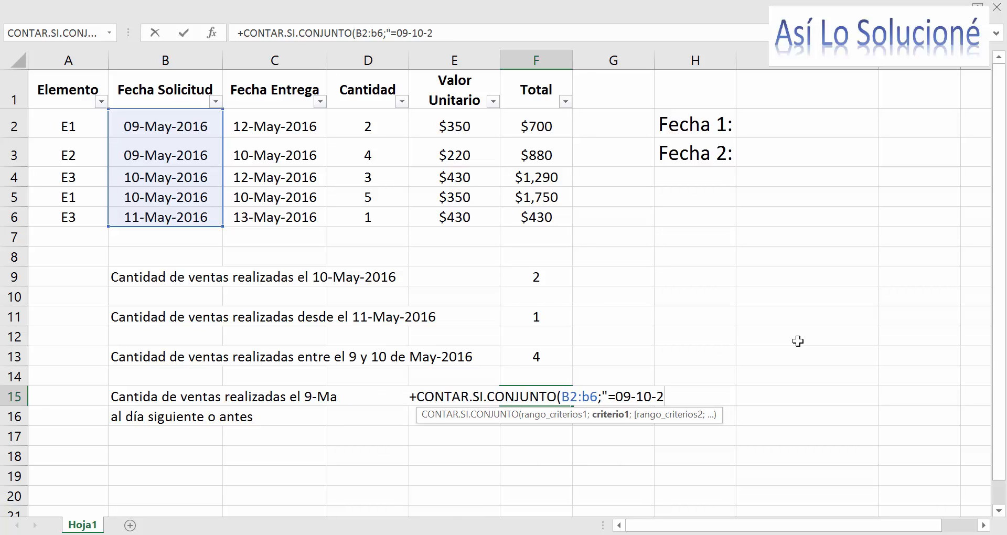
text(016)
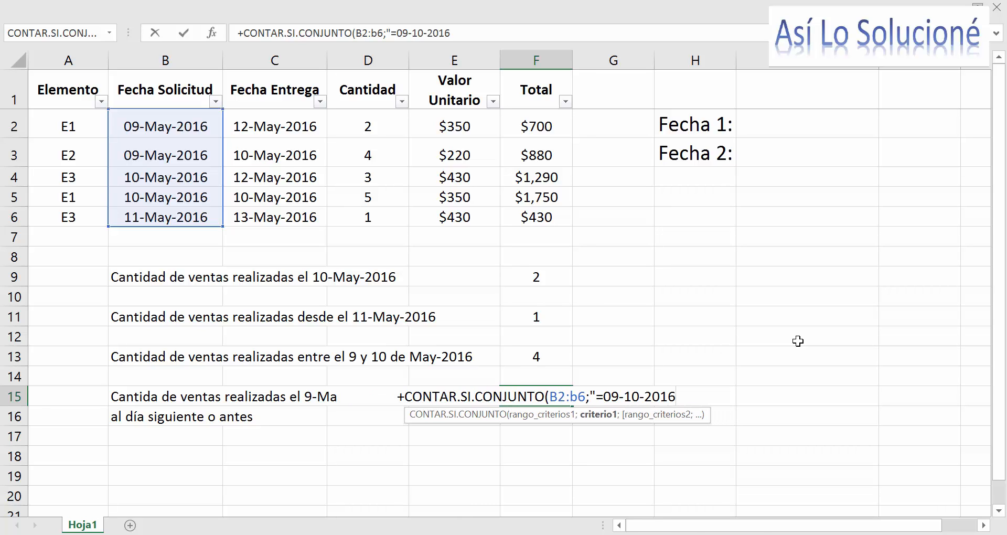
text(")
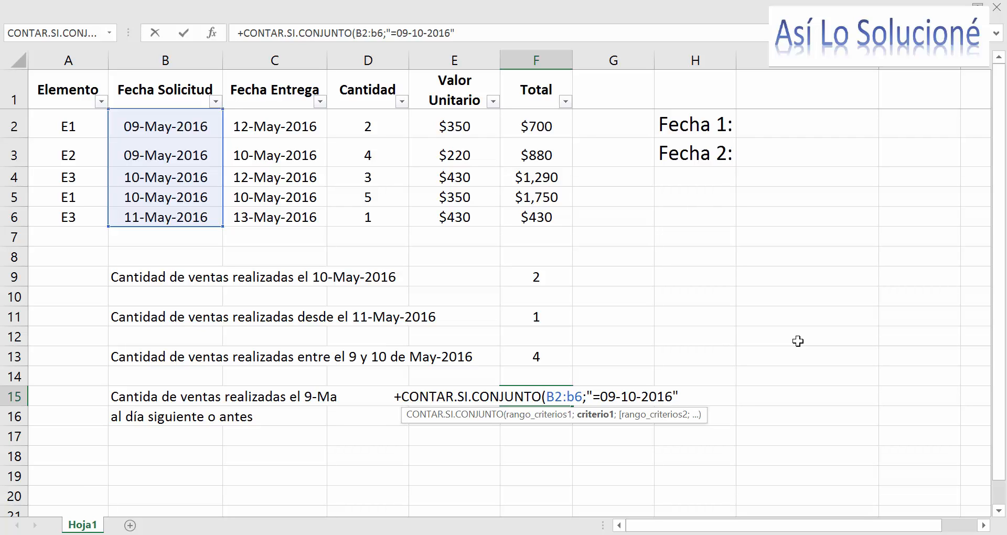
- Add the delivery dates C2:C6 as the second criteria range of the F15 formula
text(;)
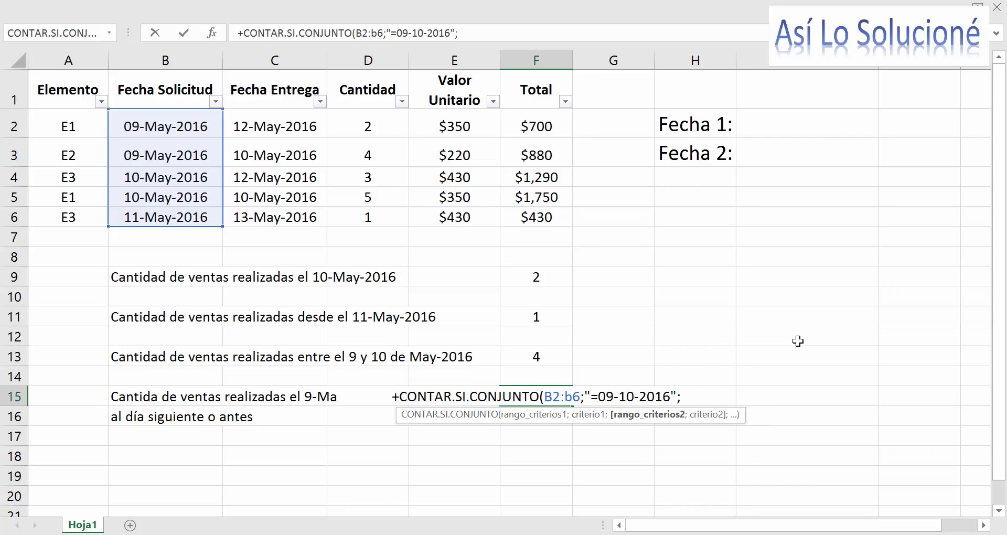
text(c2:c)
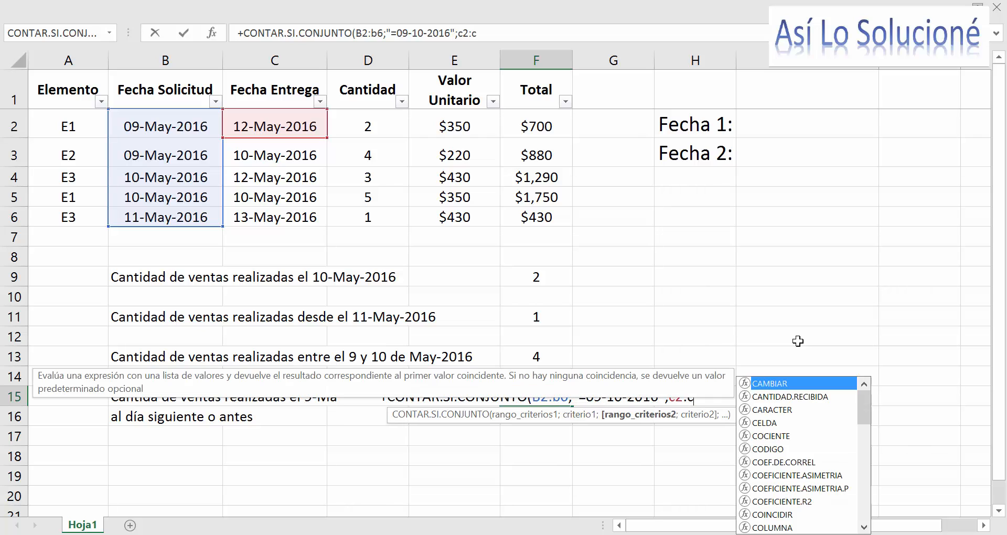
text(6)
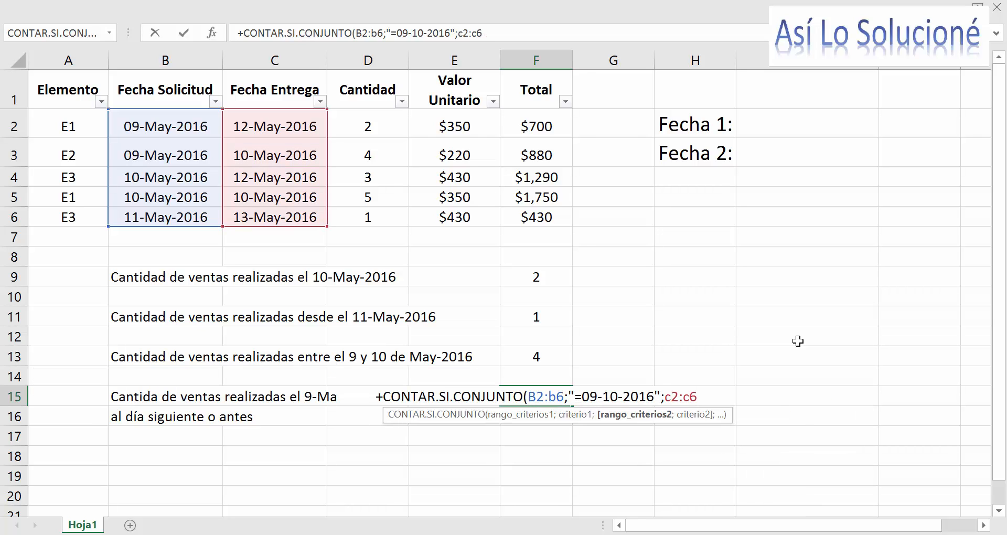
text(;)
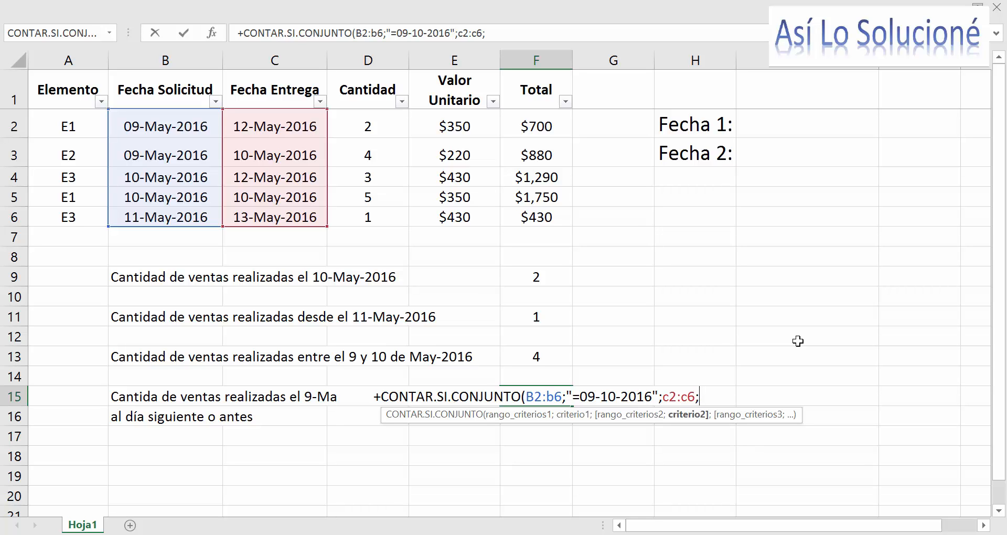
- Enter "<=09-05-2016" as the second criterion and accept the F15 formula
text(")
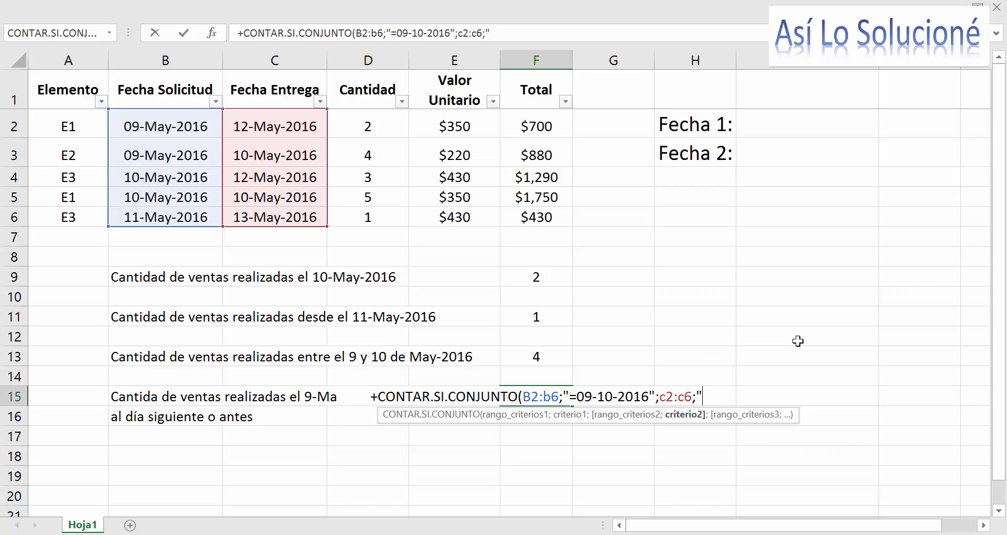
text(<=)
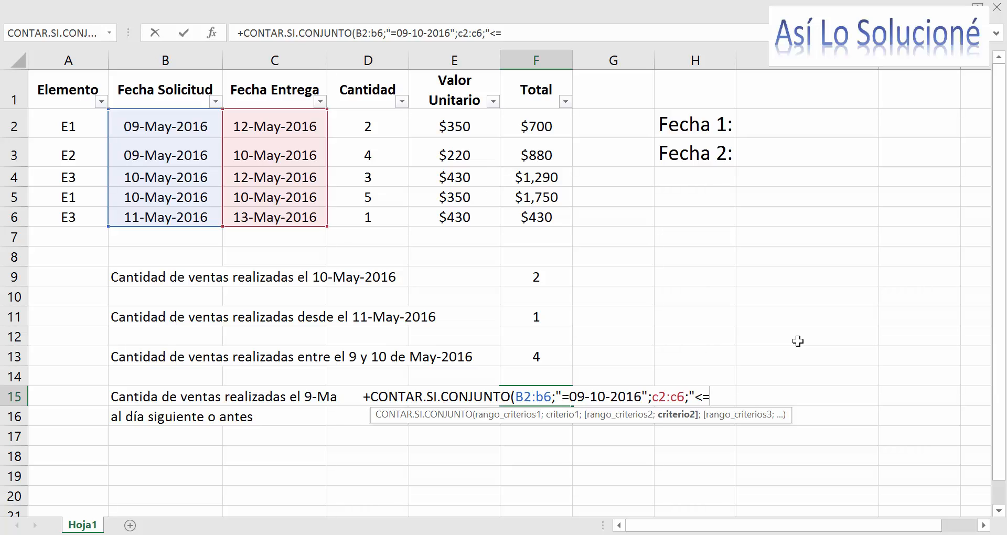
text(09)
text(-)
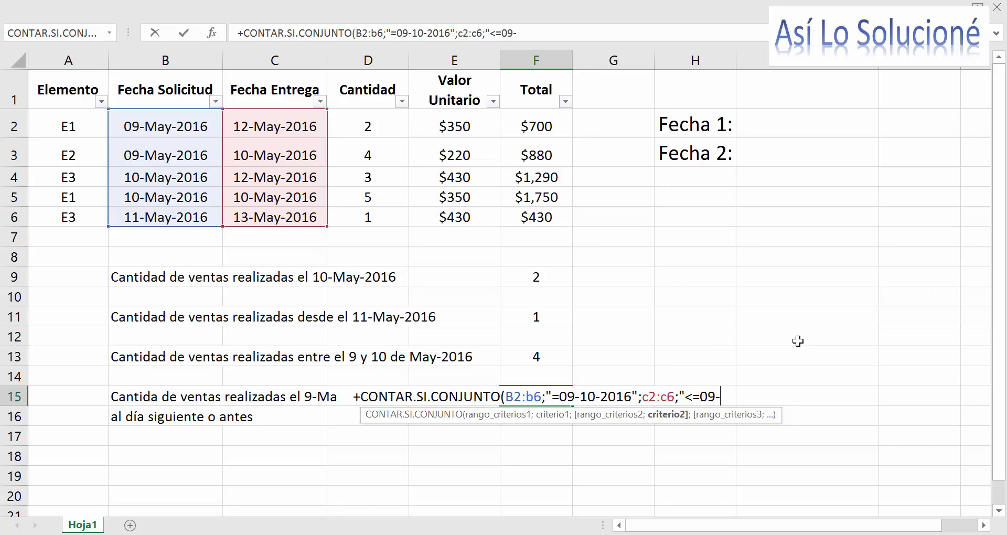
text(05-2)
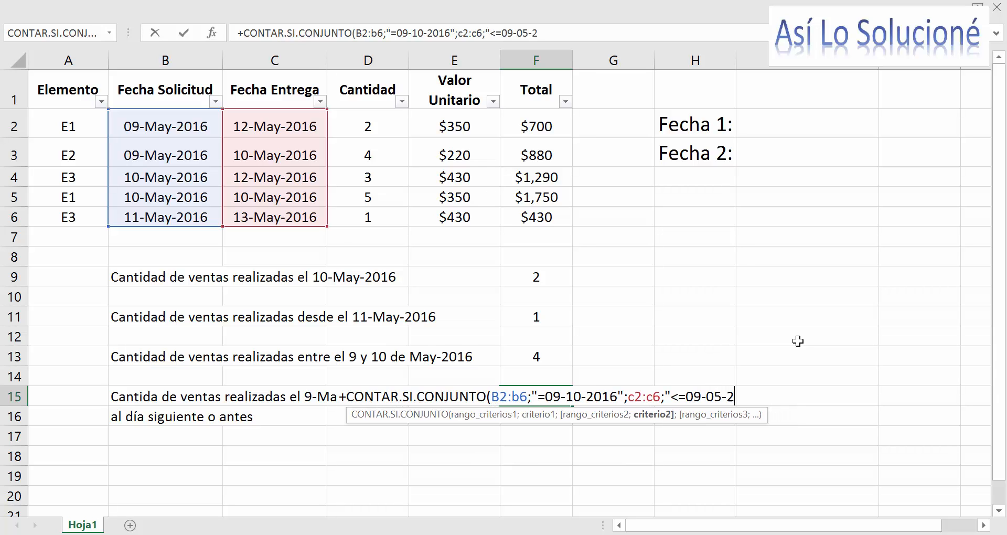
text(016")
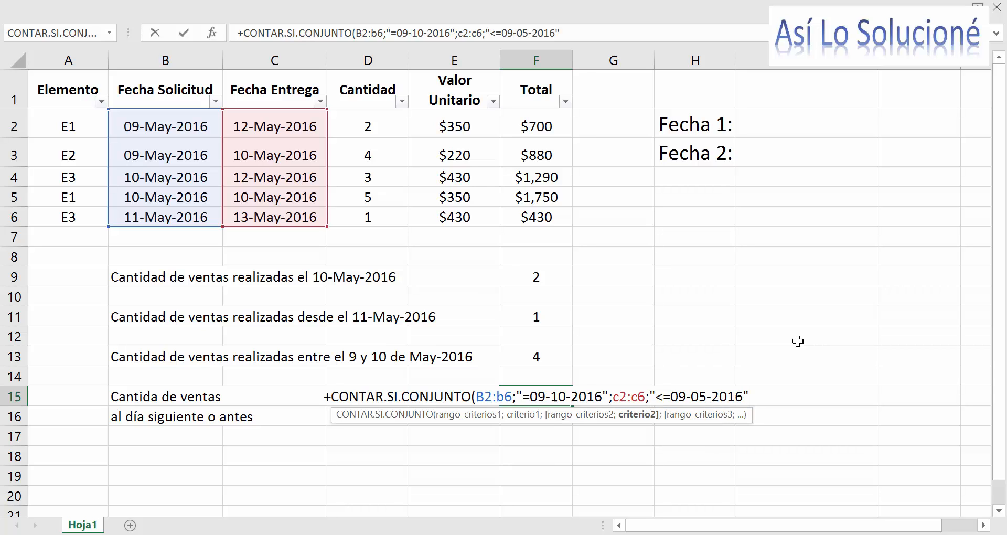
text())
key(Return)
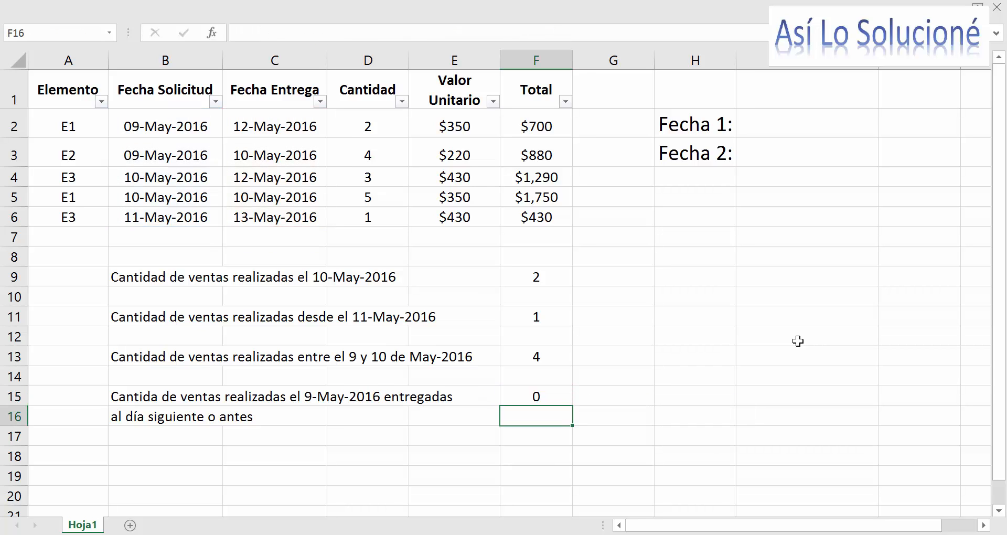
- Reopen the function arguments of F15 and correct the second criterion to "<=10-05-2016"
key(Up)
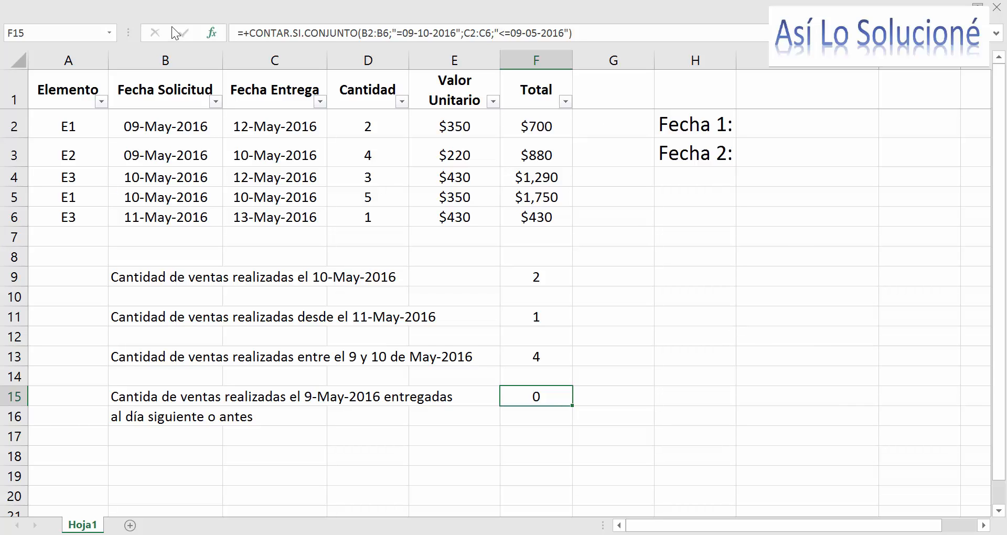
click(212, 33)
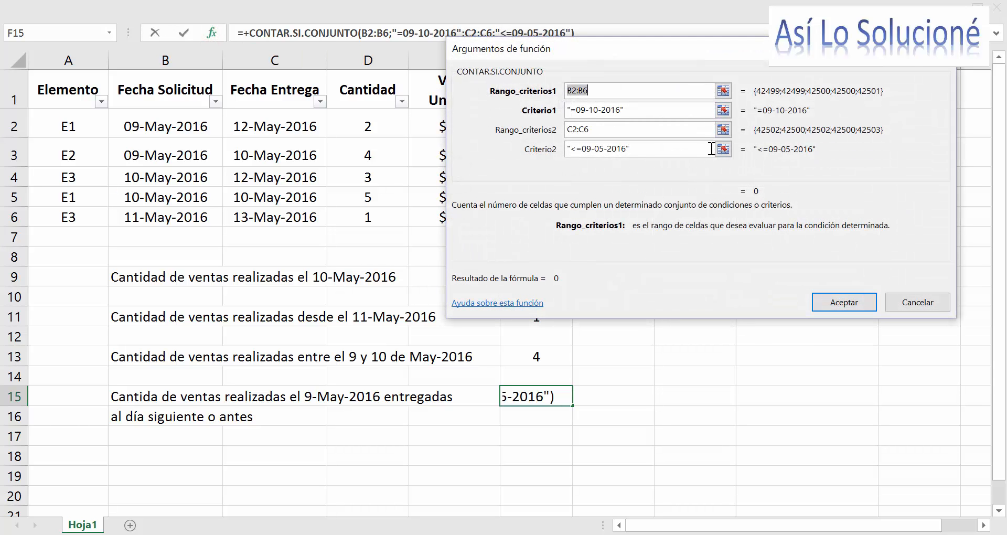
key(Tab)
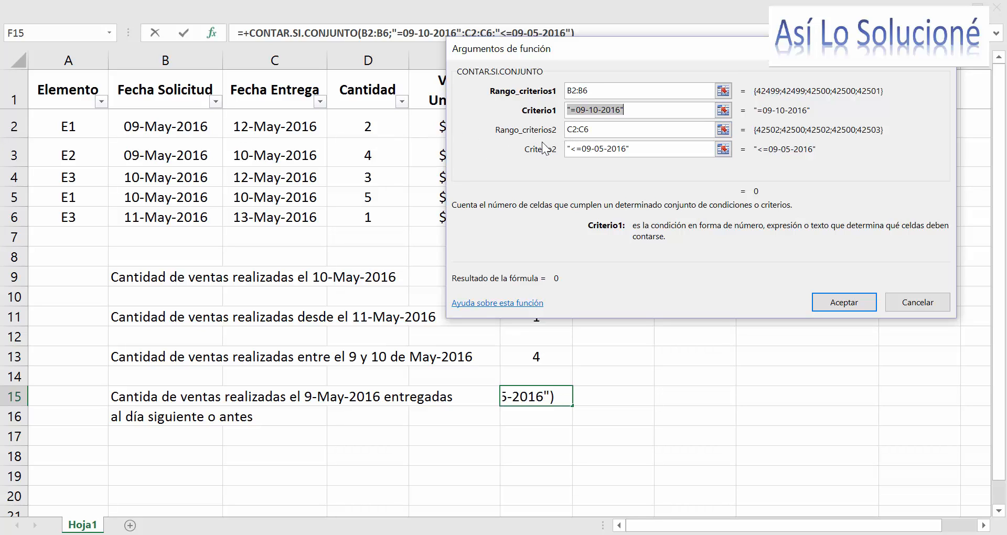
key(Tab)
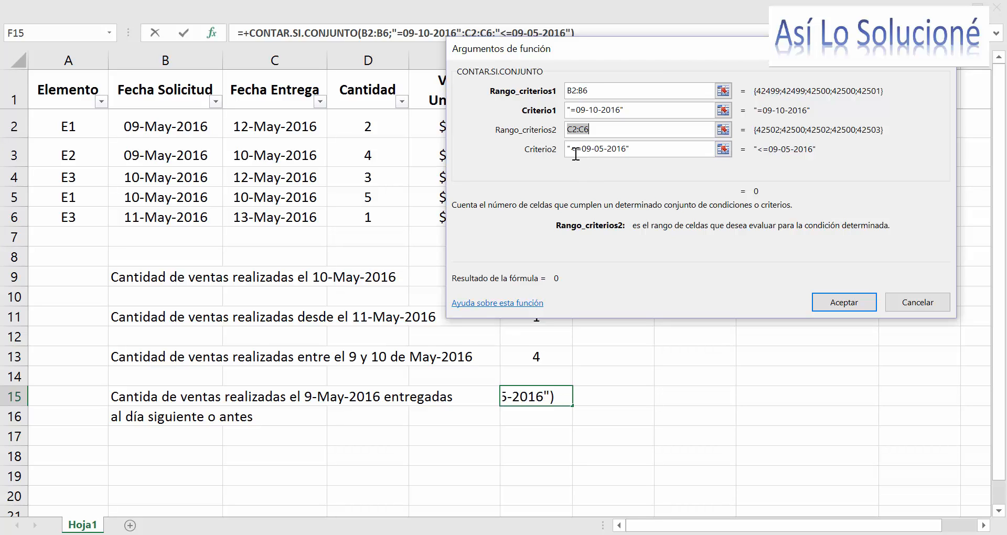
click(582, 153)
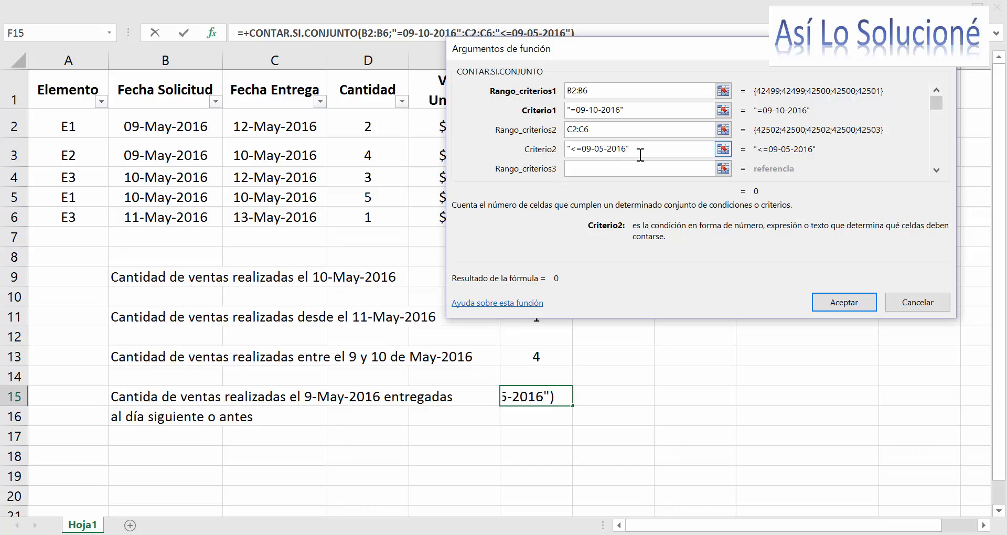
text(1)
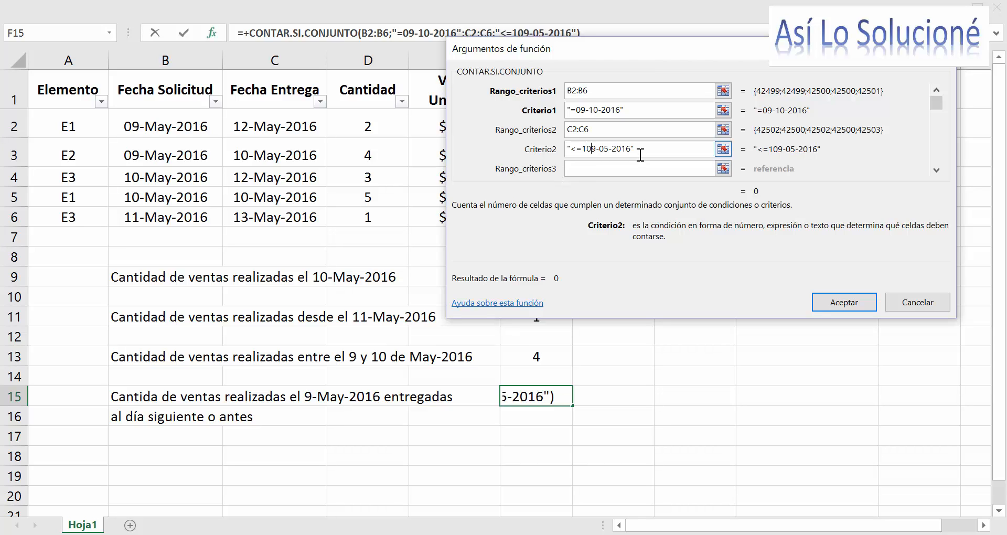
key(Delete)
key(Tab)
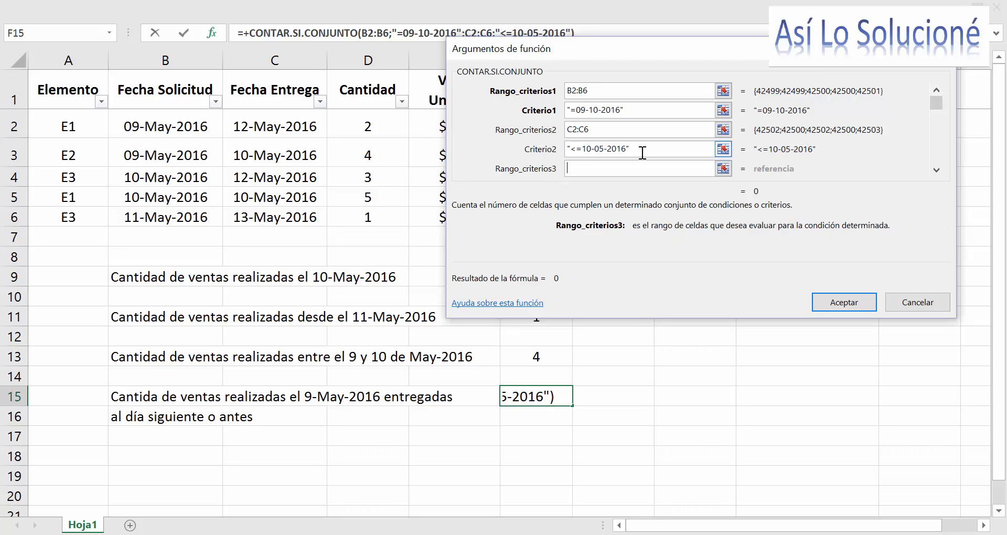
click(595, 150)
click(600, 130)
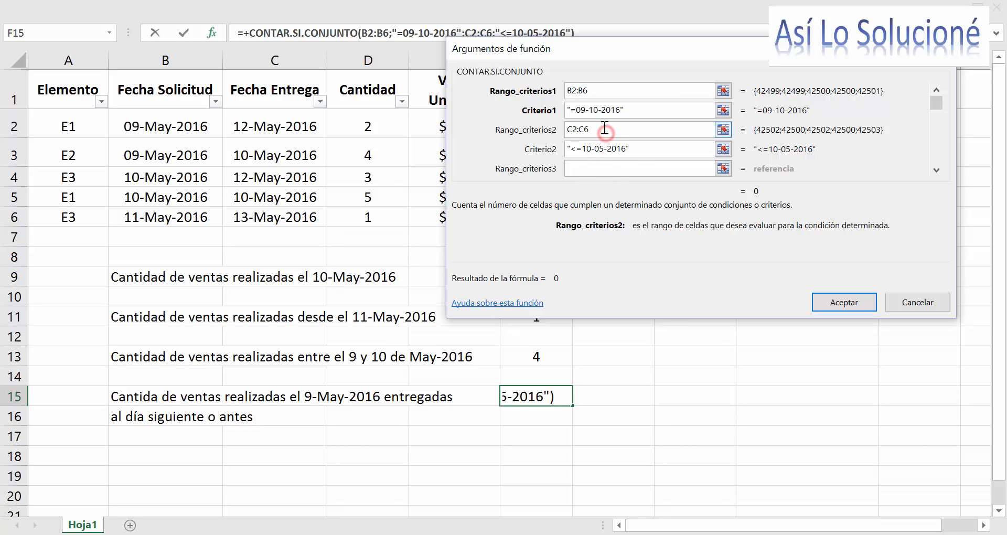
- Correct the first criterion of F15 to "=09-05-2016" and accept the formula
click(577, 113)
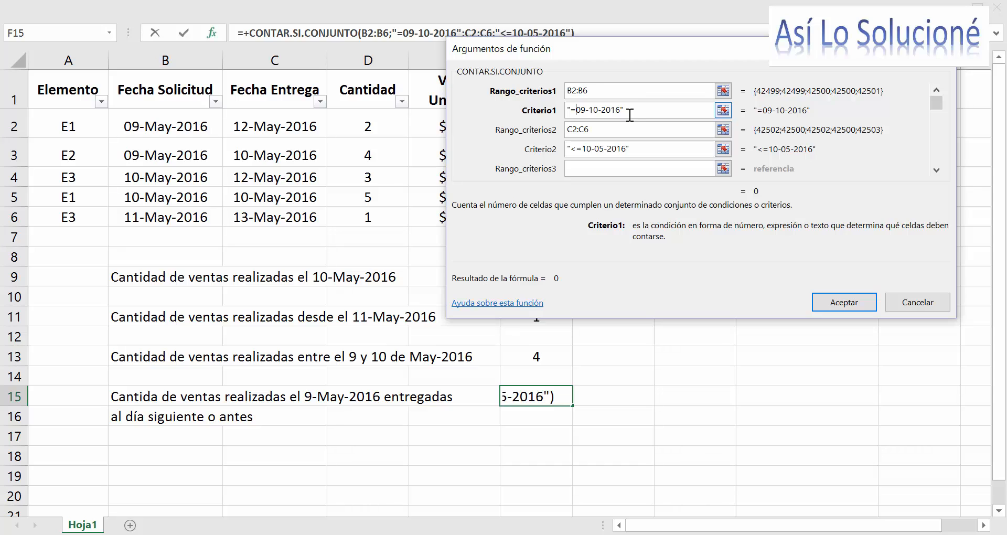
click(599, 111)
key(BackSpace)
key(BackSpace)
text(05)
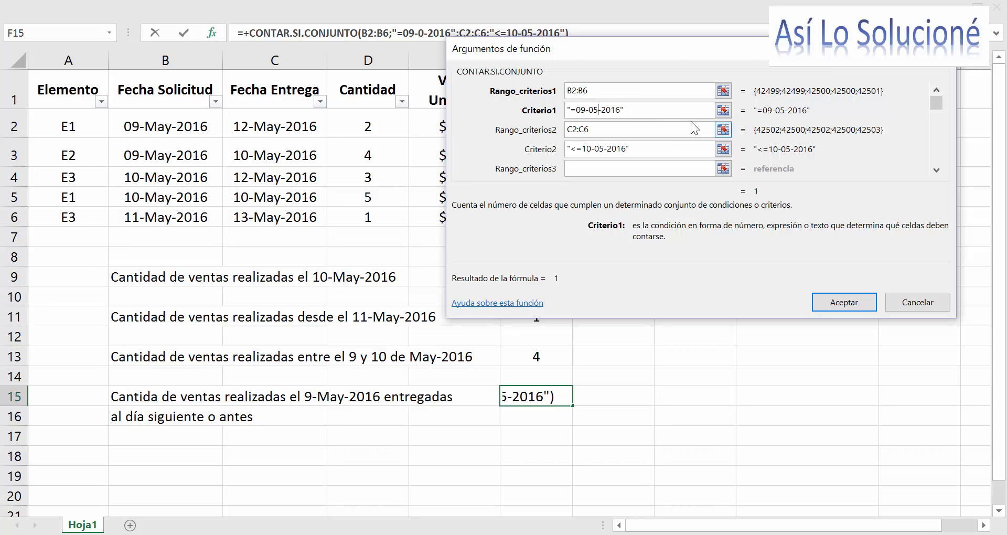
key(Tab)
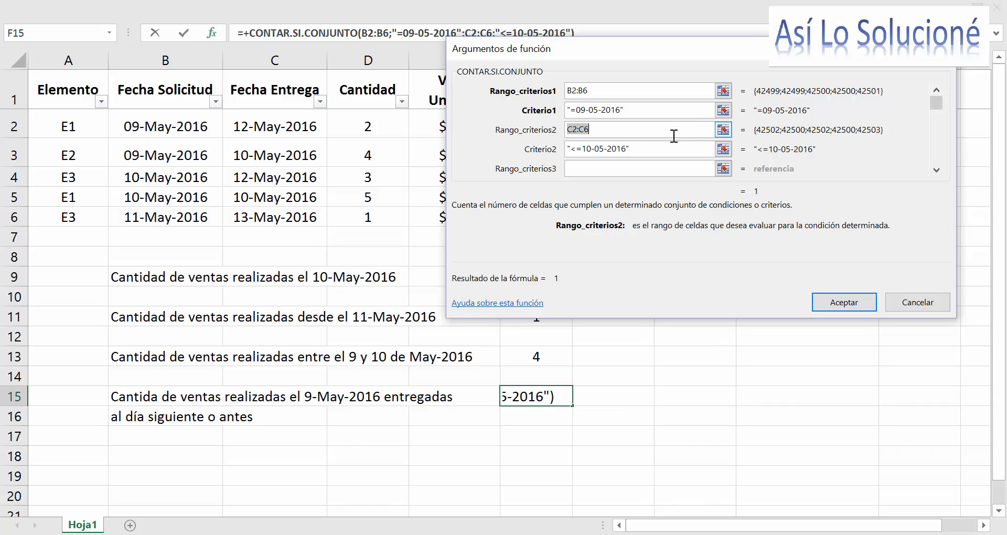
click(638, 151)
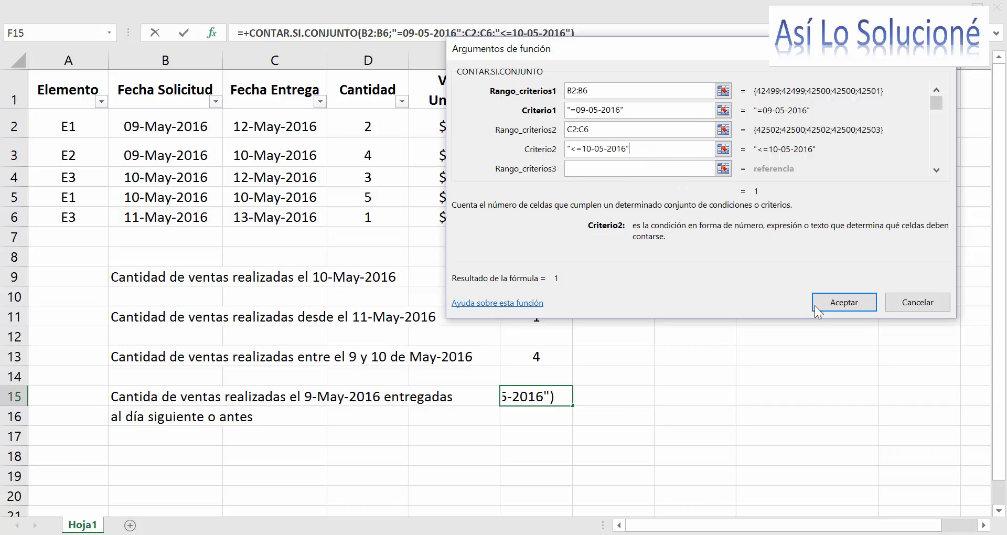
click(816, 309)
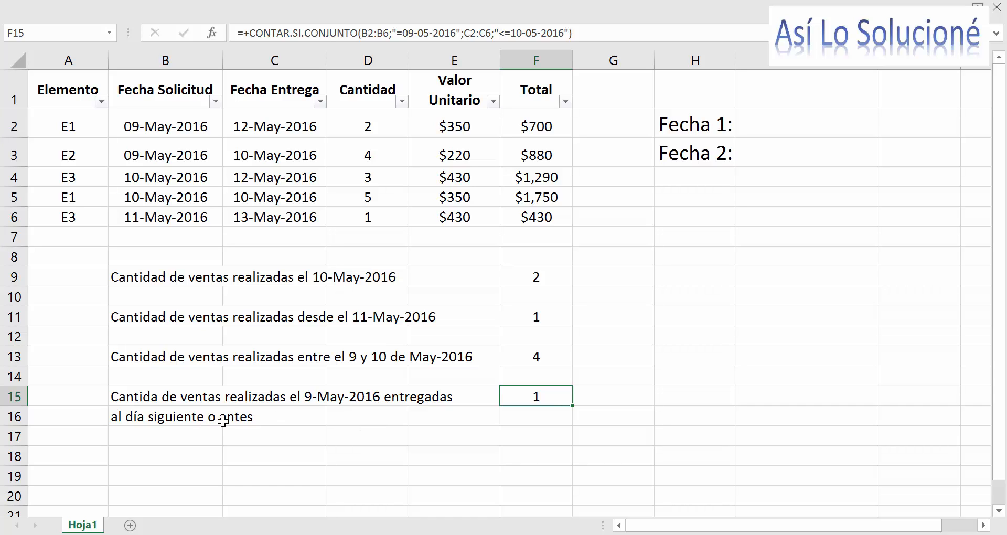
- Check the 9-May-2016 requests and their delivery dates against the count in F15, and review the F11 formula
click(181, 155)
click(173, 126)
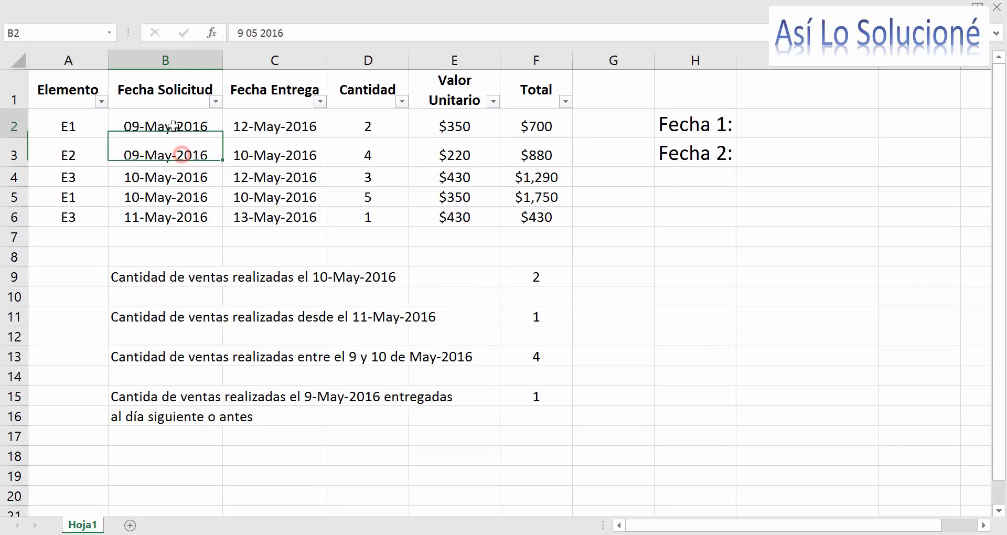
click(238, 157)
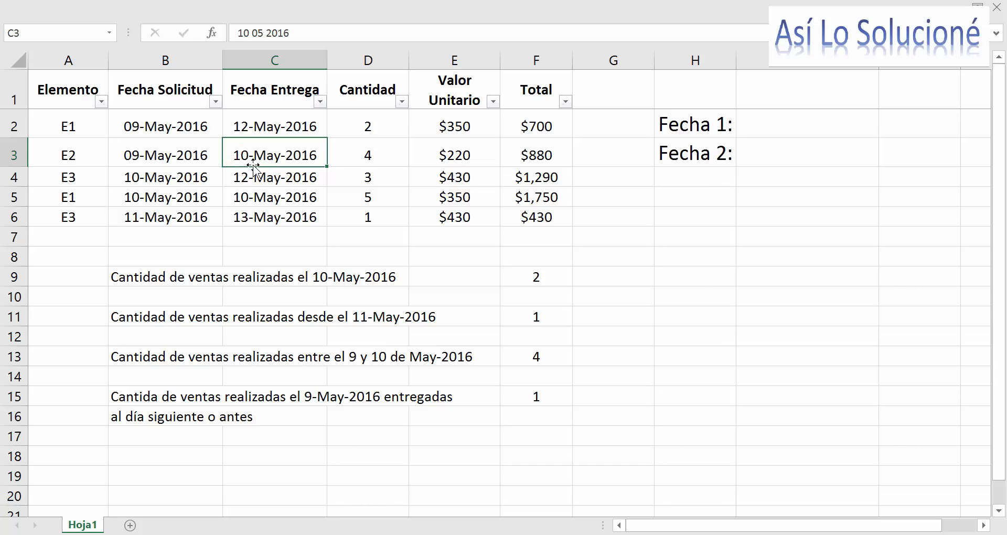
click(541, 408)
click(540, 397)
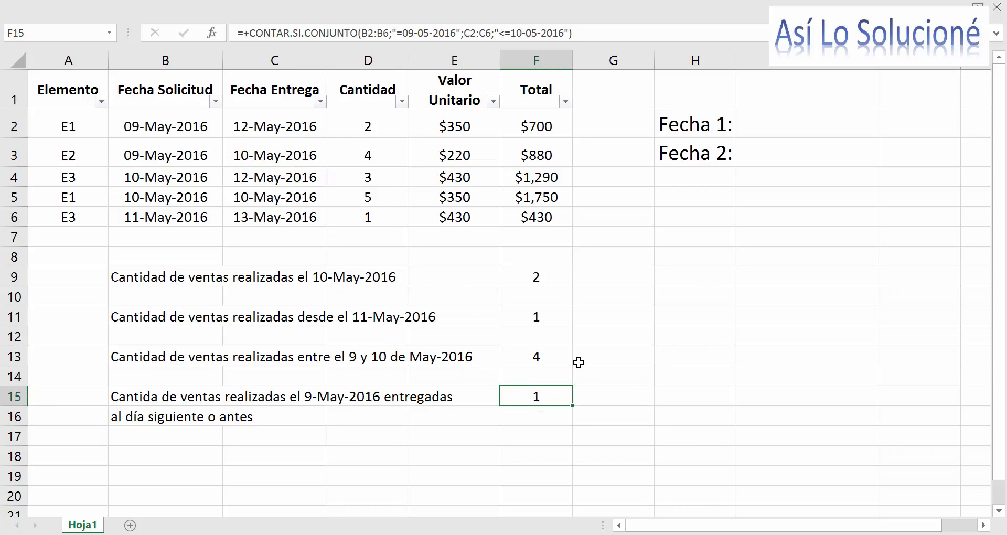
click(615, 314)
click(614, 275)
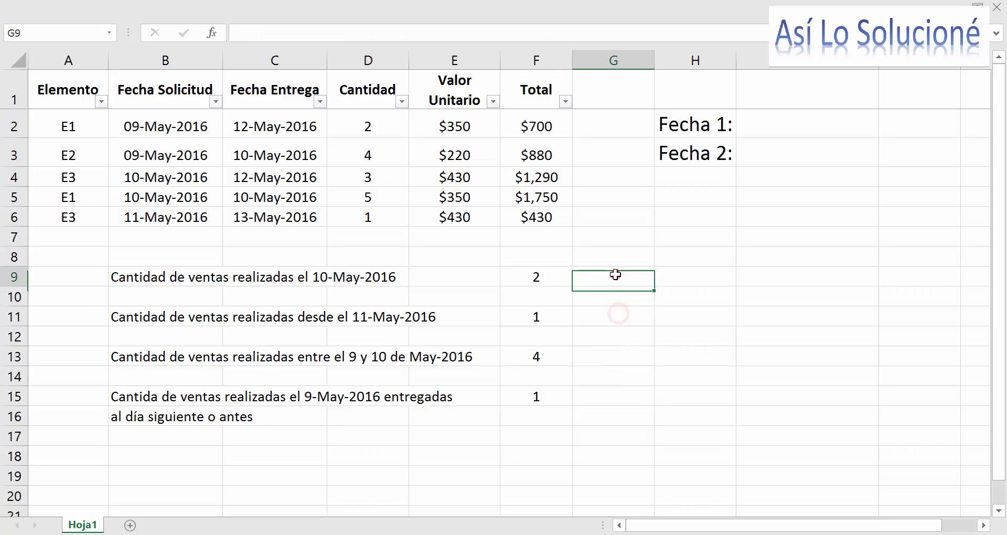
click(551, 331)
click(537, 317)
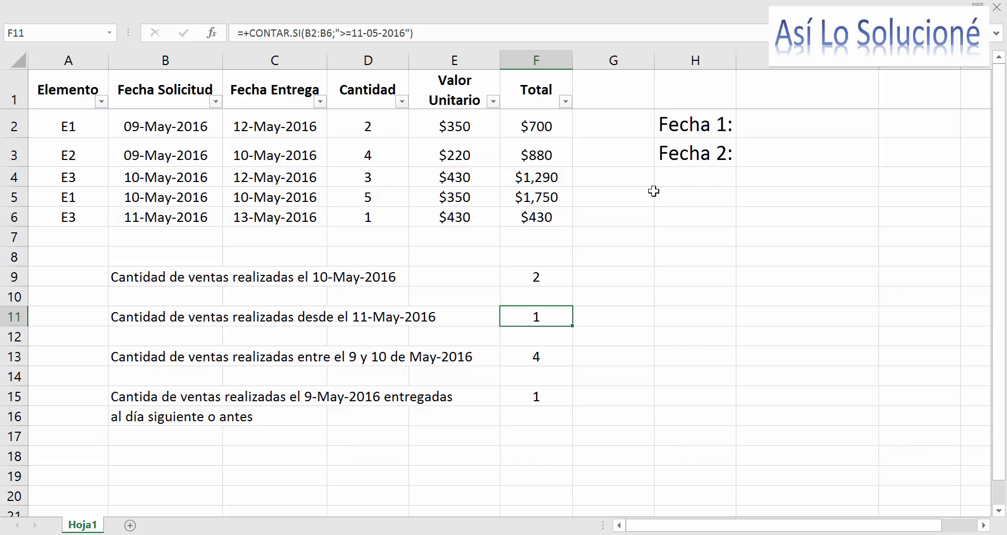
- Enter the date 10-5 as Fecha 1 in cell I2
click(753, 125)
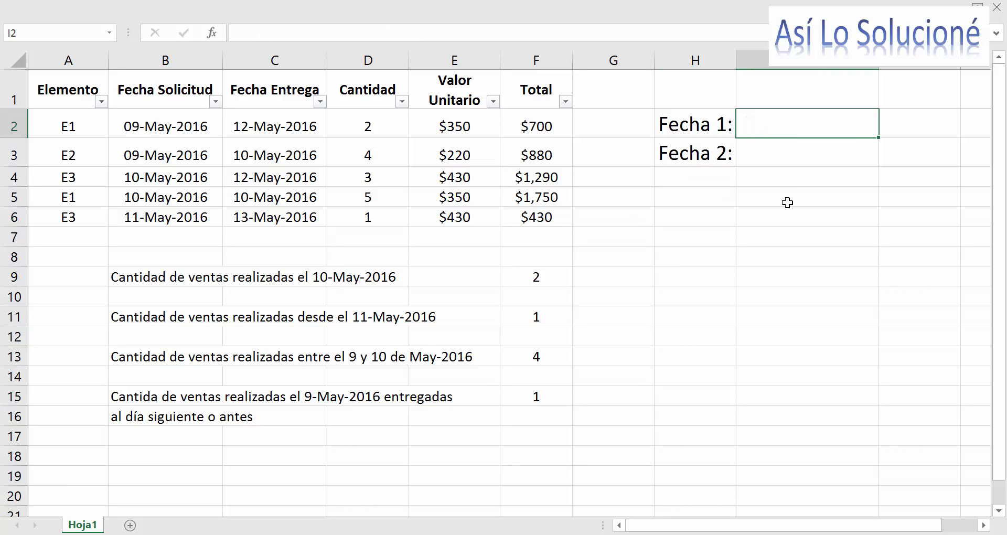
text(10-5)
key(Return)
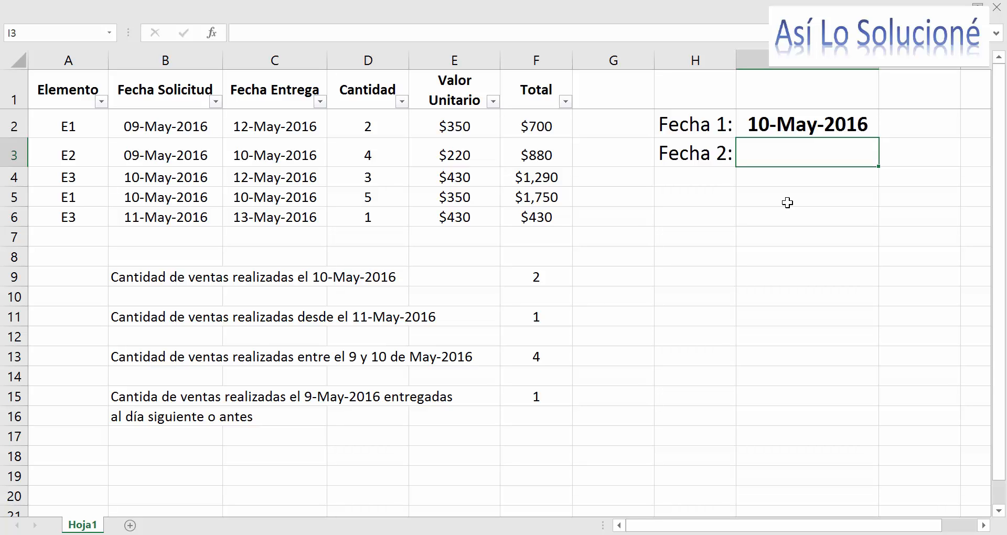
key(Down)
key(Down)
key(Down)
key(Down)
key(Down)
key(Down)
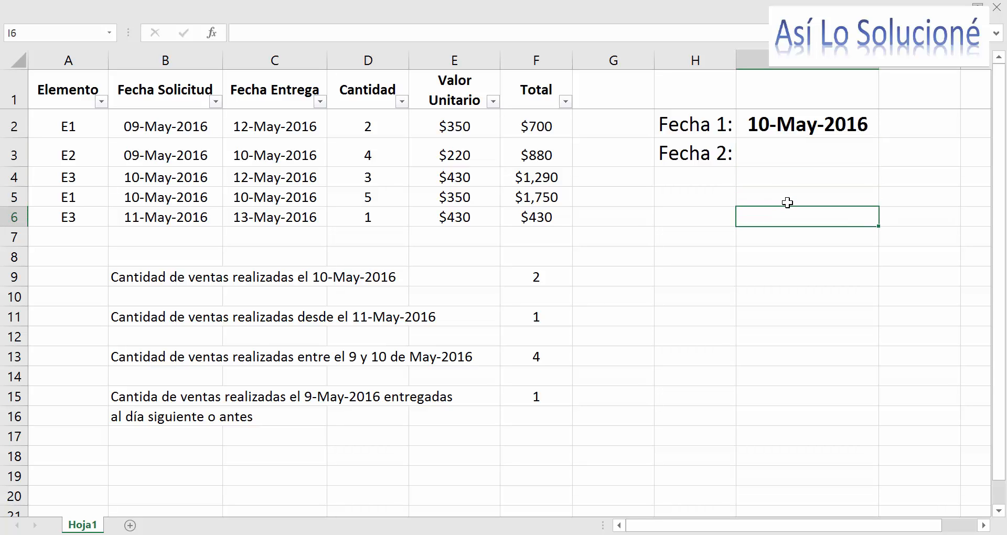
key(Left)
key(Left)
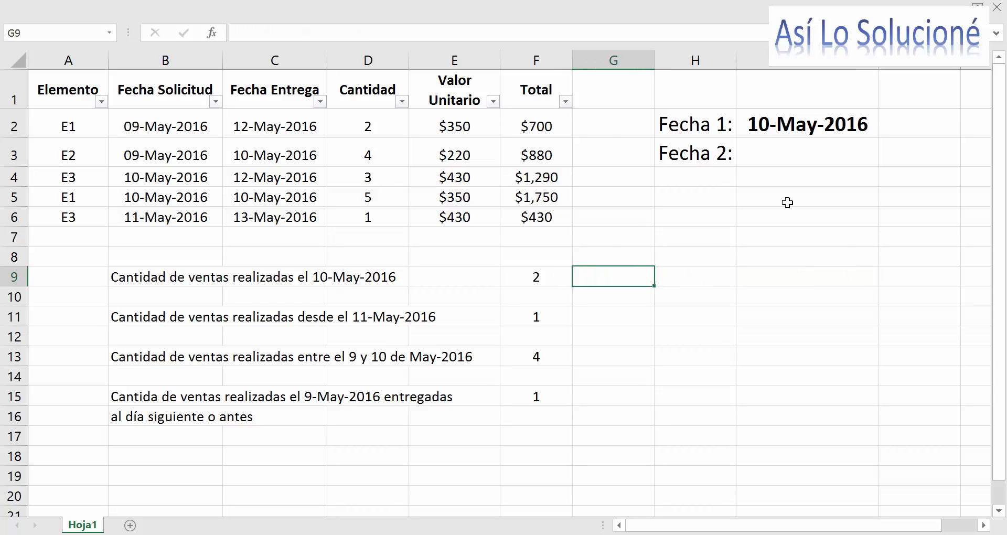
text(+)
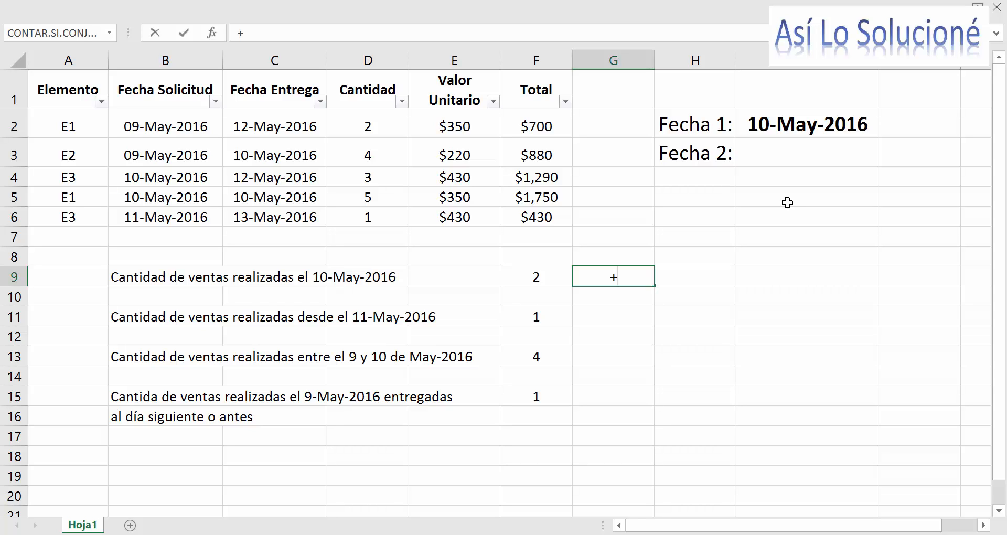
click(783, 128)
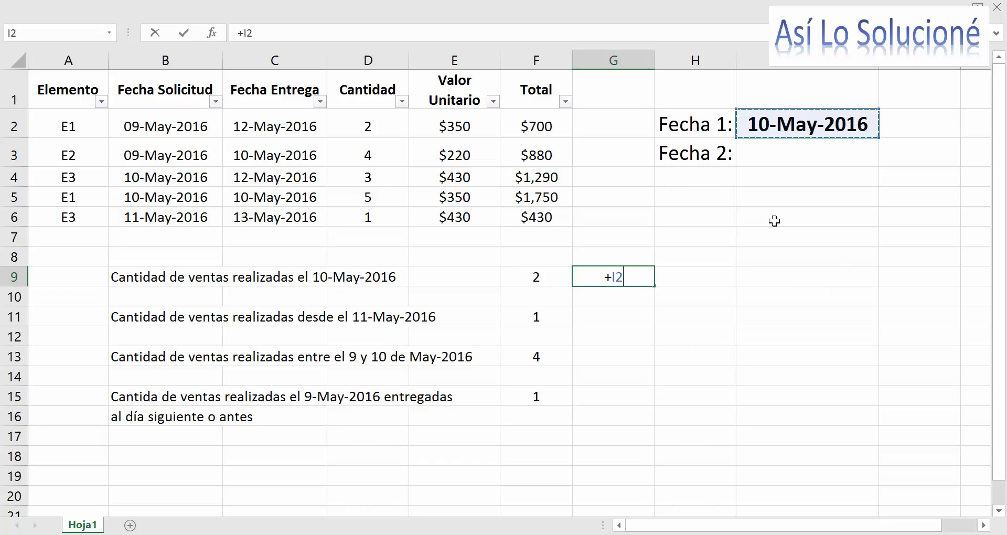
key(Escape)
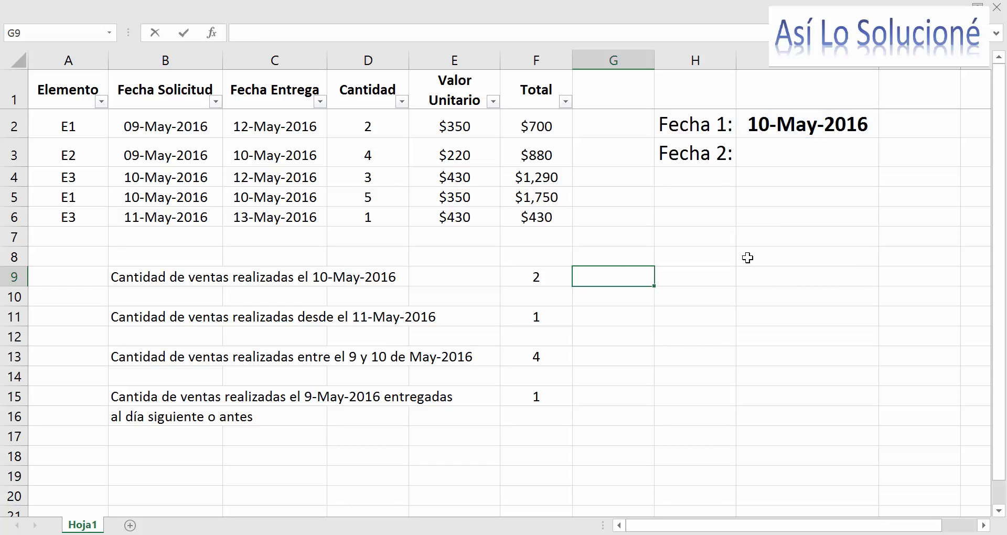
- Enter the formula +CONTAR.SI(B2:B6;I2) in G9 to count the requests made on the Fecha 1 date
text(+cont)
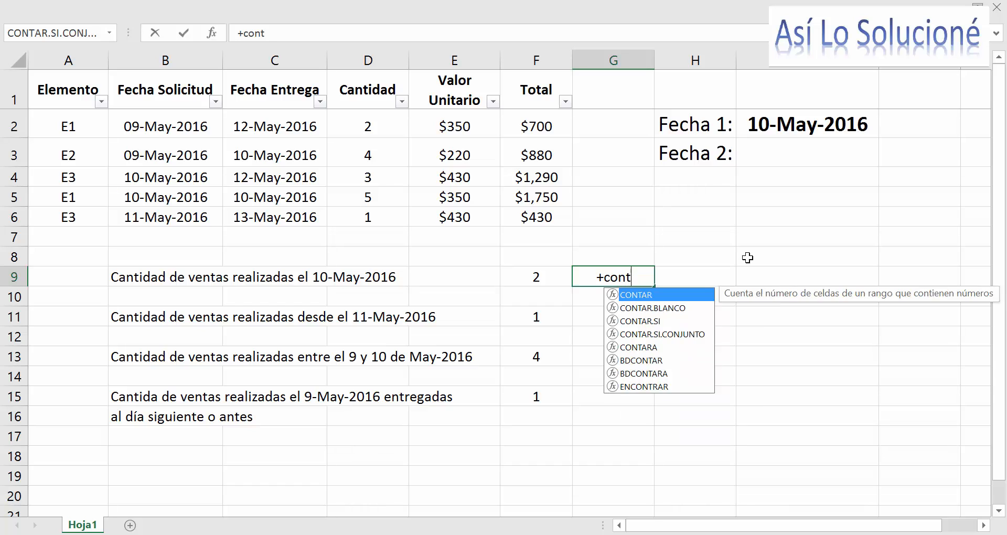
text(ar.s)
key(Tab)
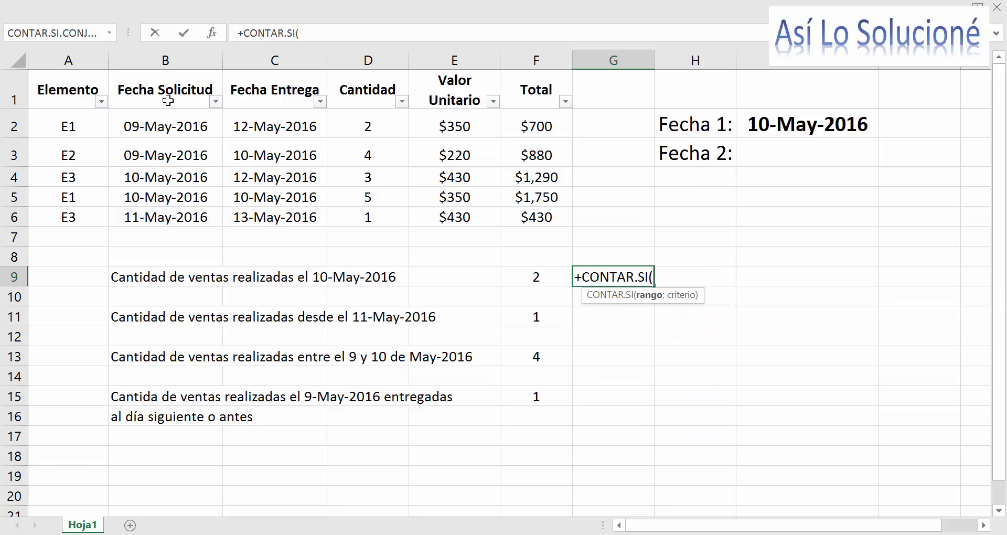
drag(160, 113, 164, 211)
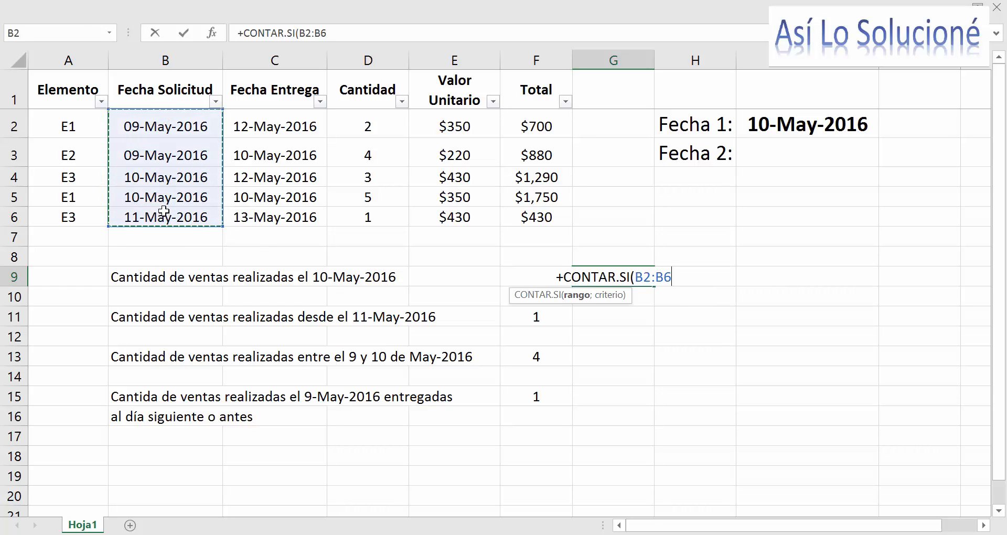
text(;)
click(813, 129)
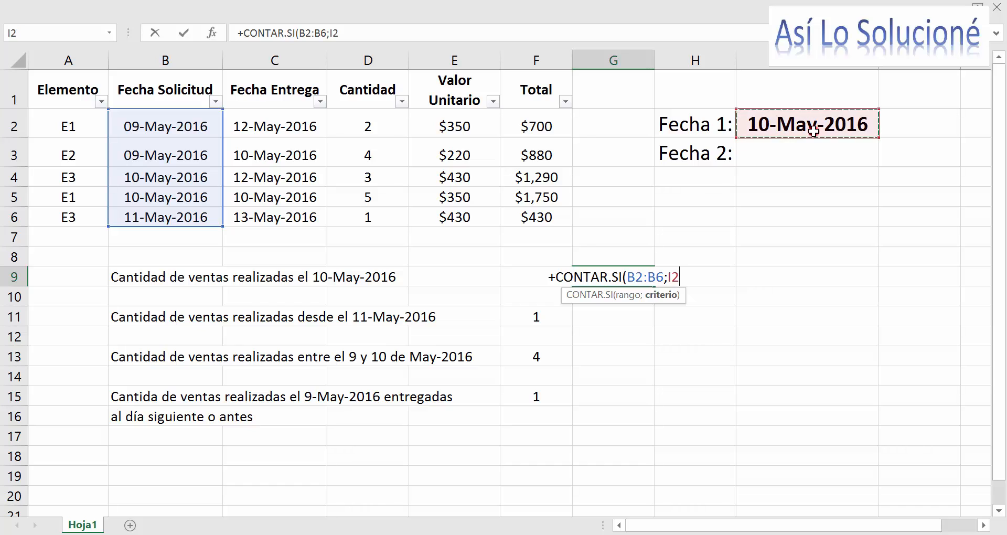
text())
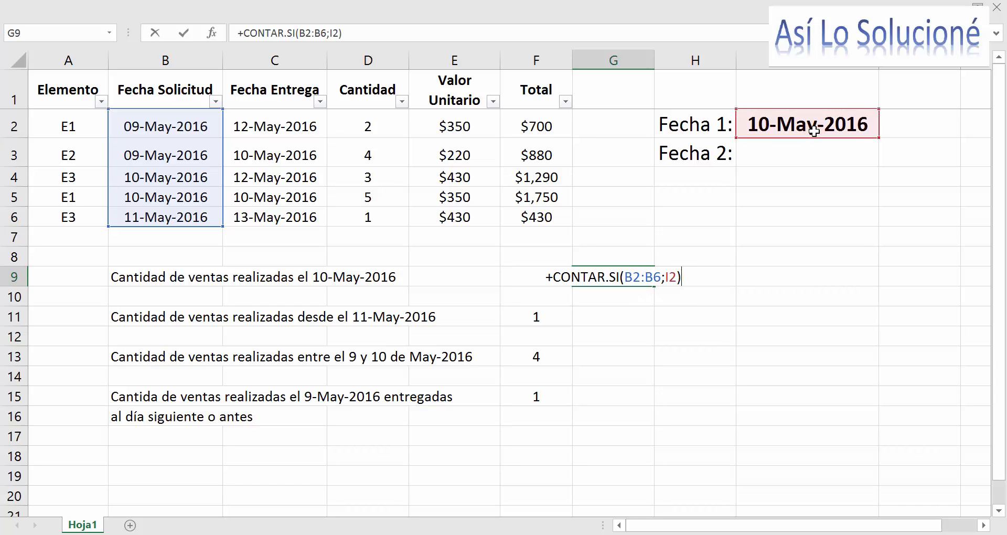
key(Return)
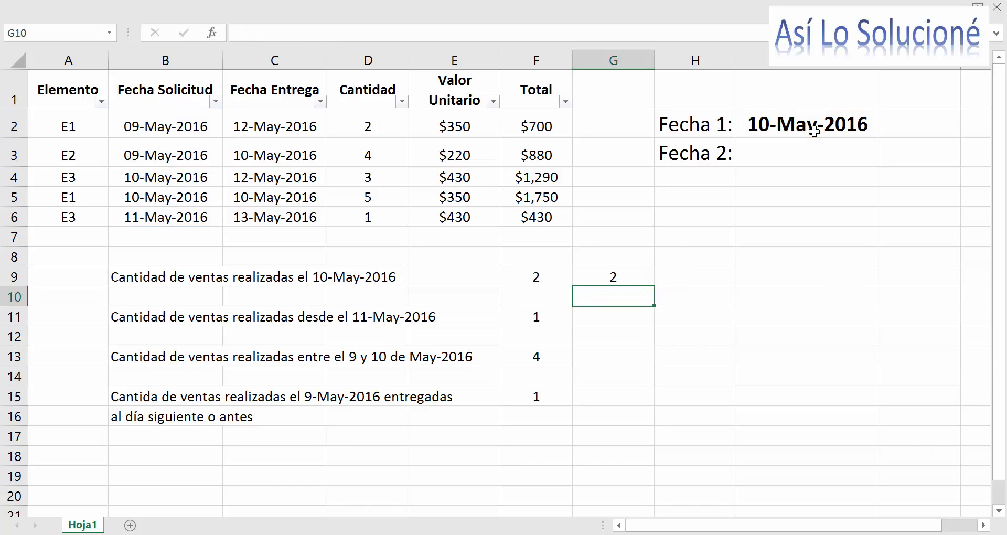
- Review the cell references in the G9 formula, the Fecha 1 date in I2 and the typed criterion in the F11 formula
key(Up)
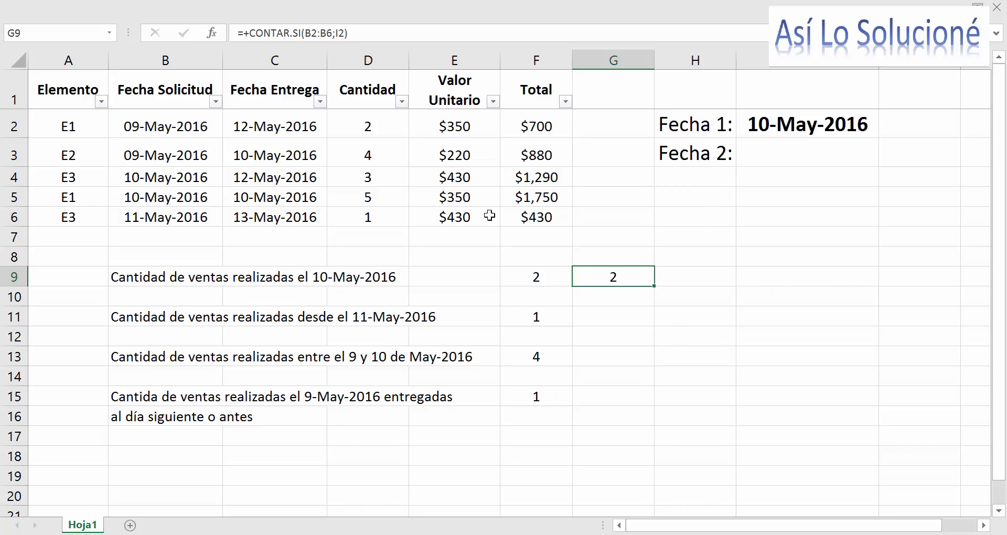
click(346, 33)
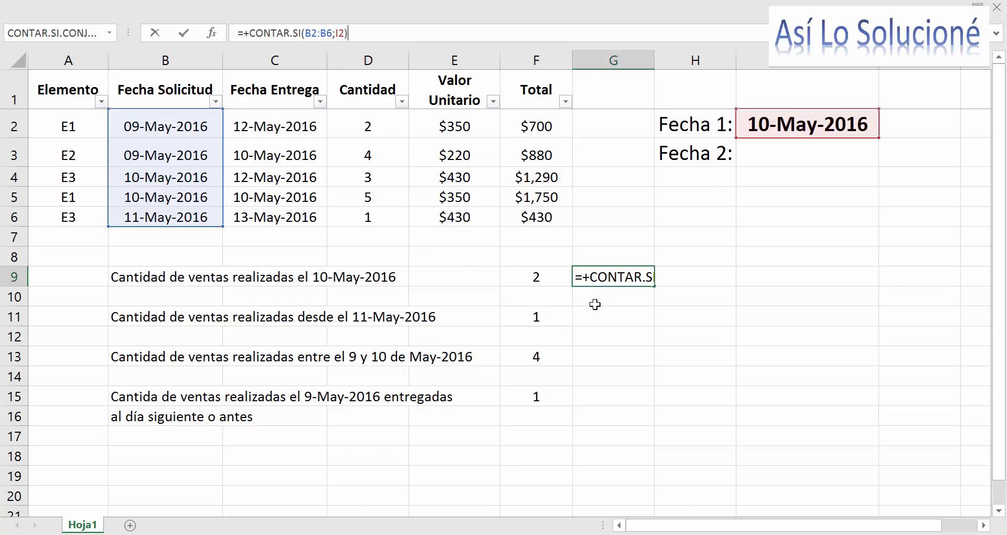
key(ctrl+Return)
key(Down)
key(Down)
key(Down)
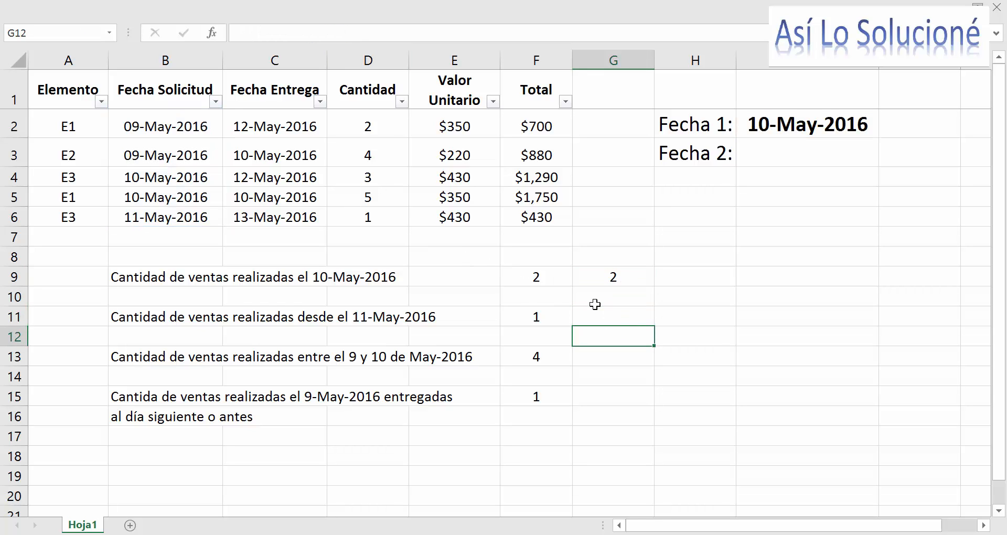
key(Up)
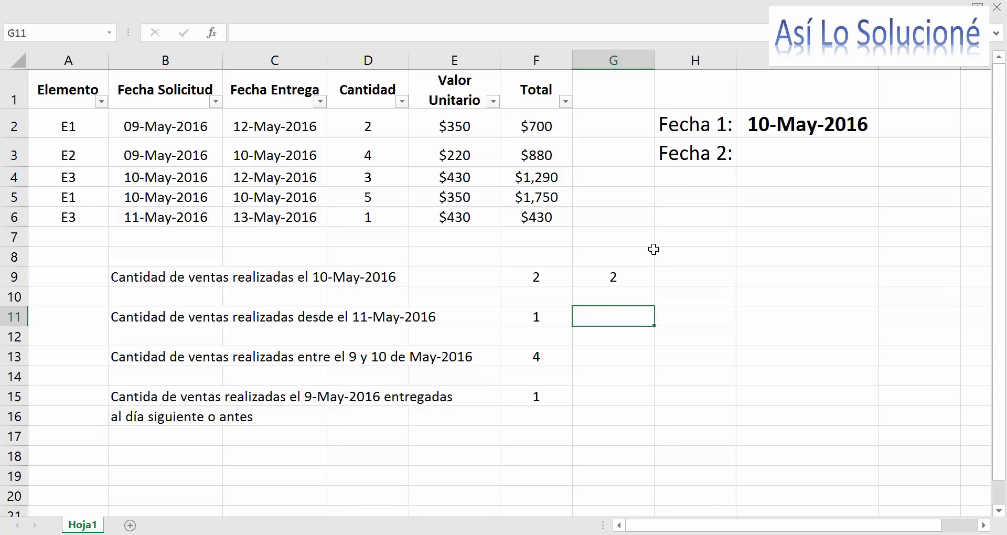
click(808, 137)
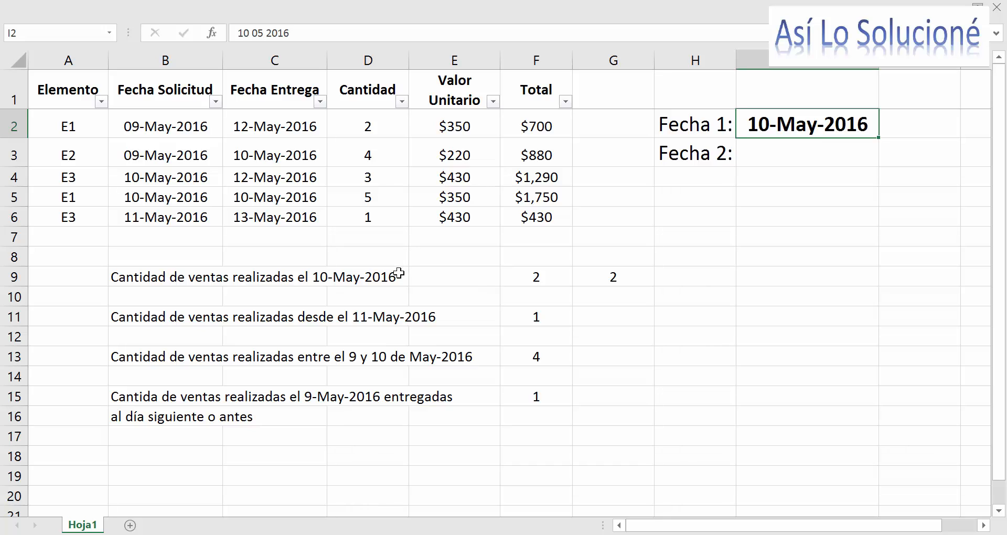
click(569, 319)
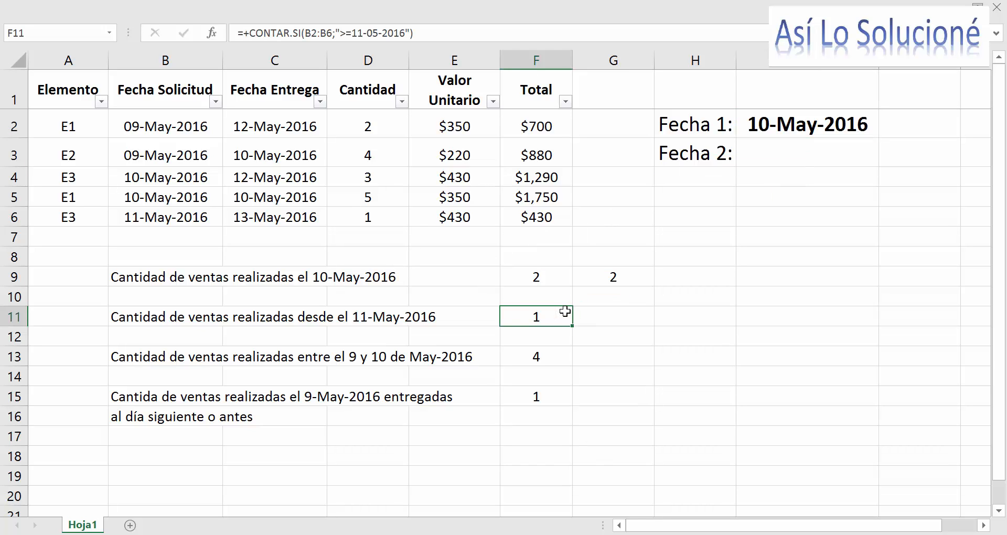
- Enter the formula +CONTAR.SI(B2:B6;I2) in G11, using the Fecha 1 cell as the criterion
click(598, 317)
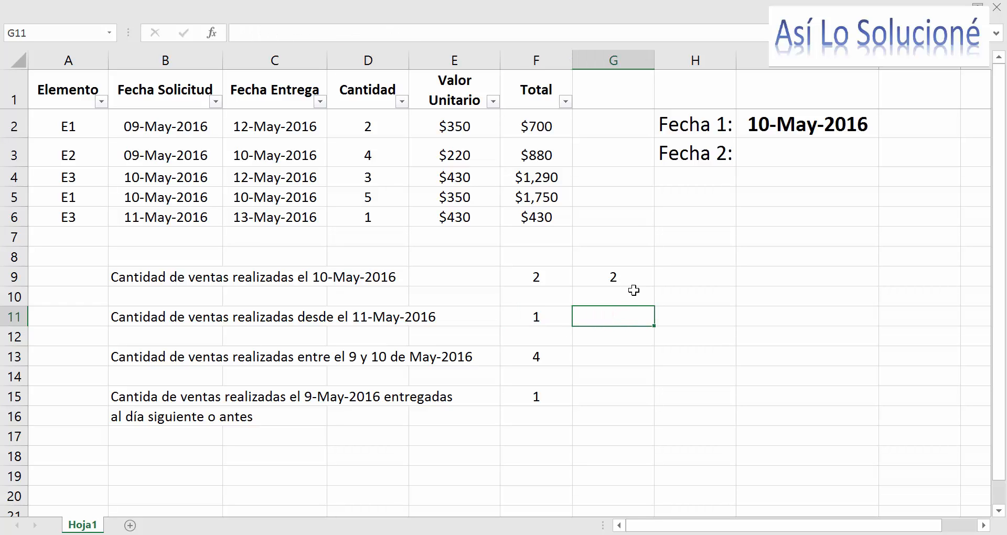
text(+)
text(c)
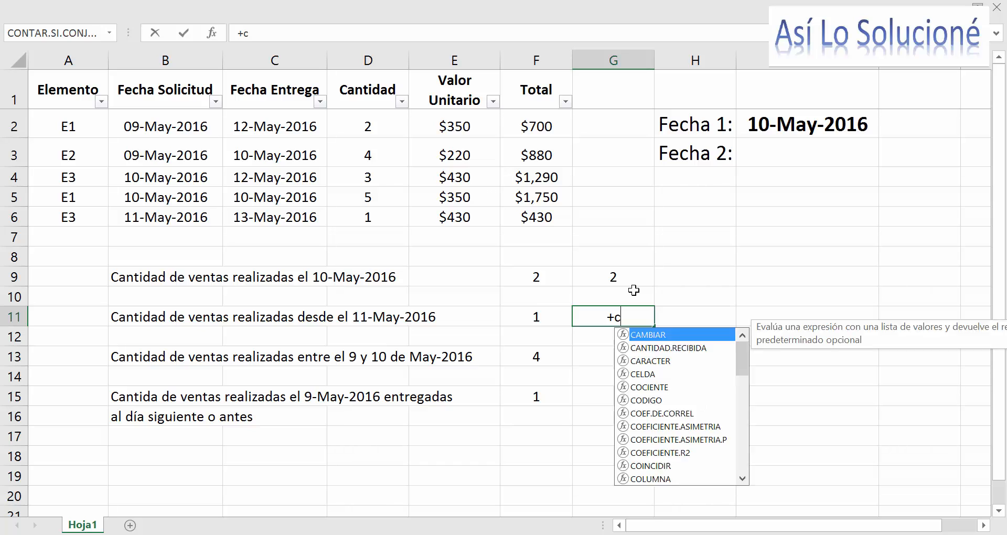
text(ontar.si)
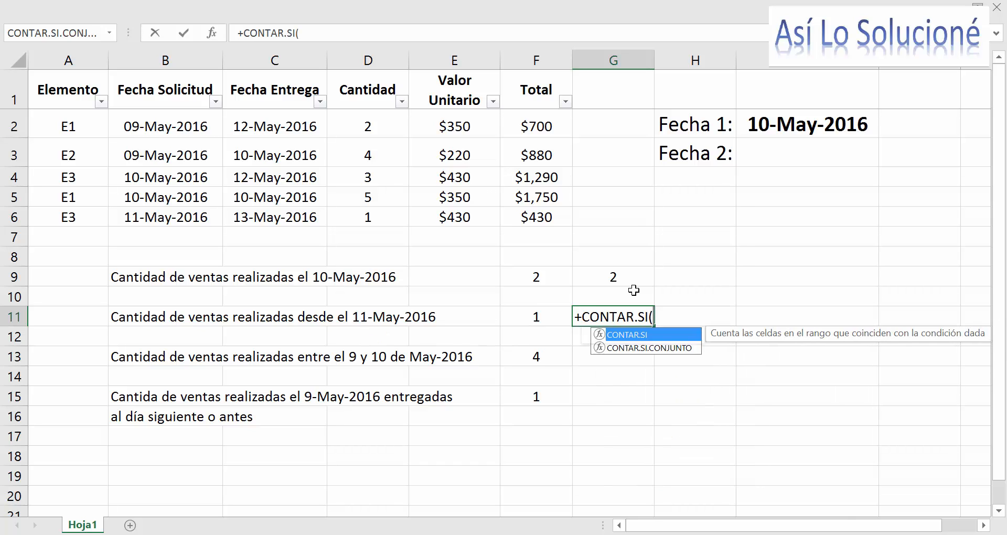
key(Tab)
drag(195, 116, 211, 212)
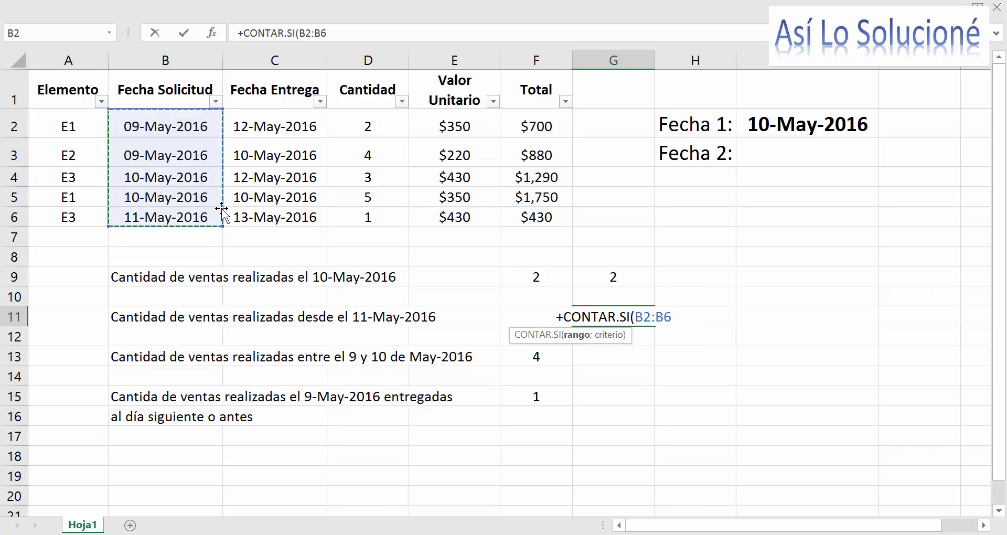
text(;)
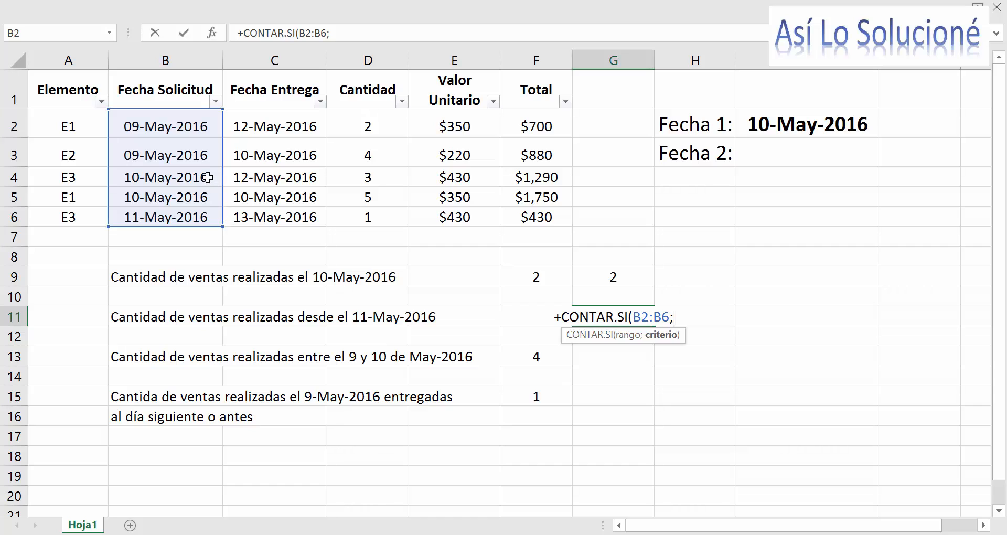
click(814, 131)
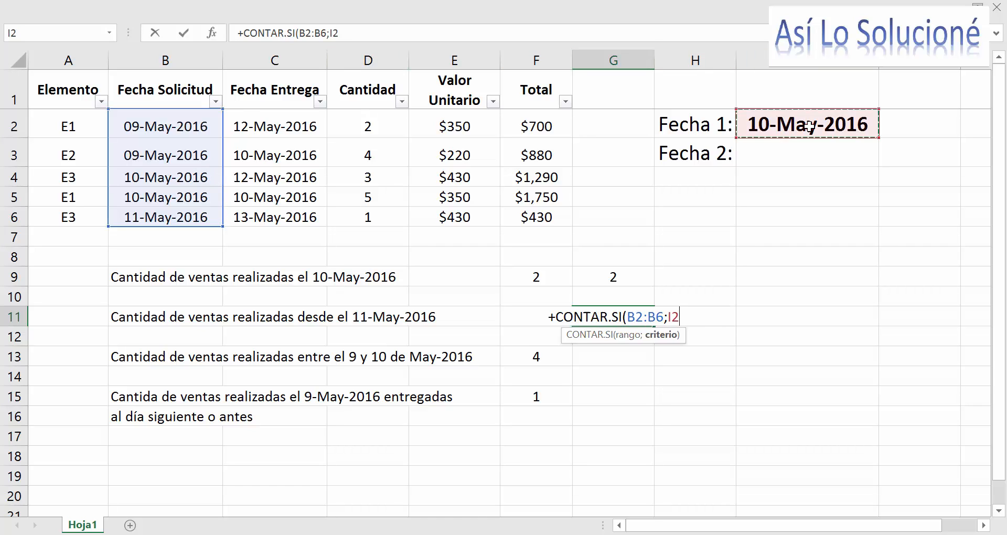
text())
key(Return)
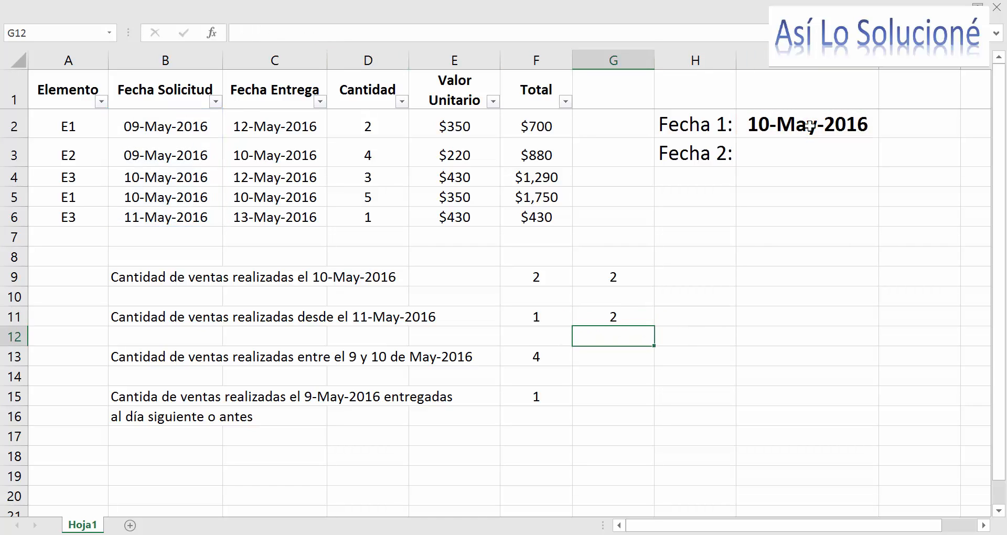
- Set Fecha 1 in cell I2 to 11-5 and check the count in G9
key(Up)
click(769, 131)
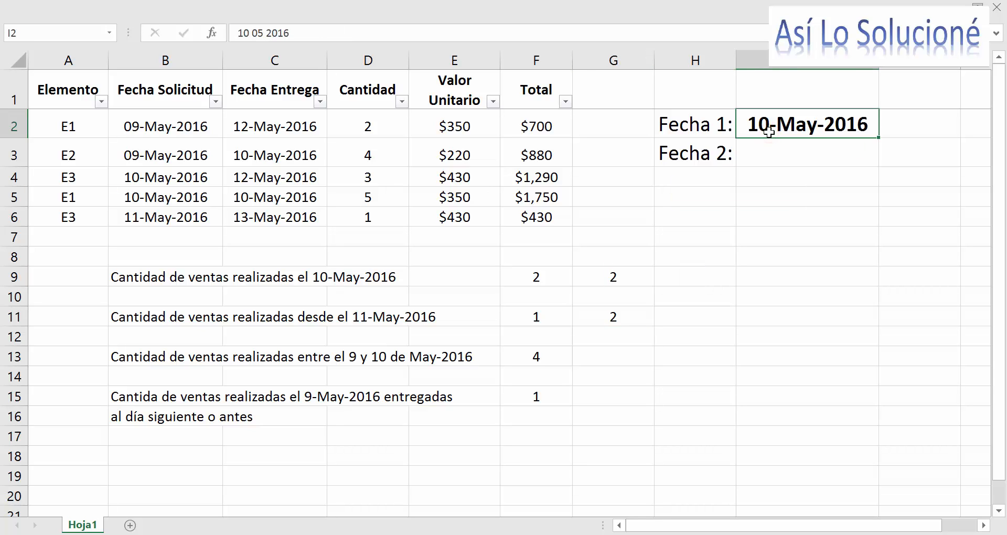
text(11-5)
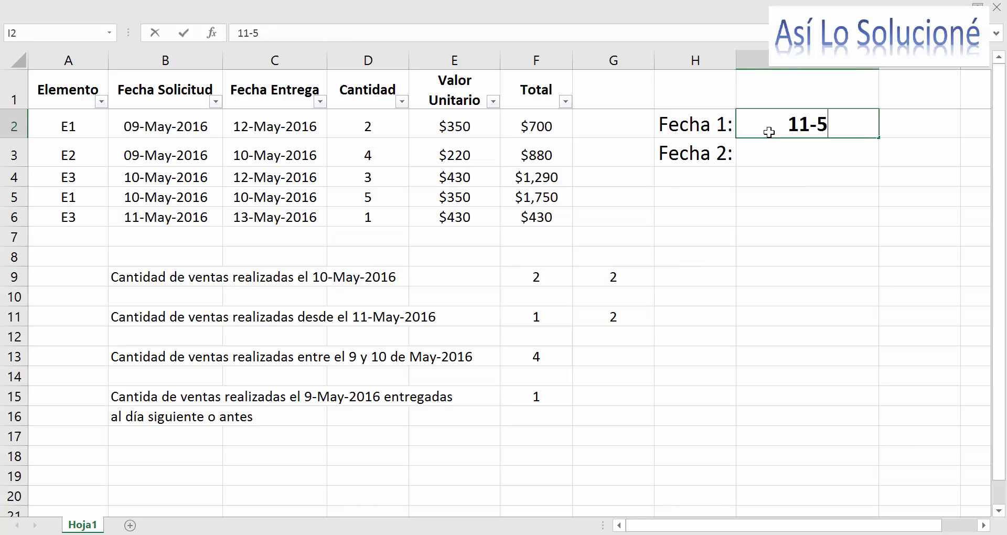
key(Return)
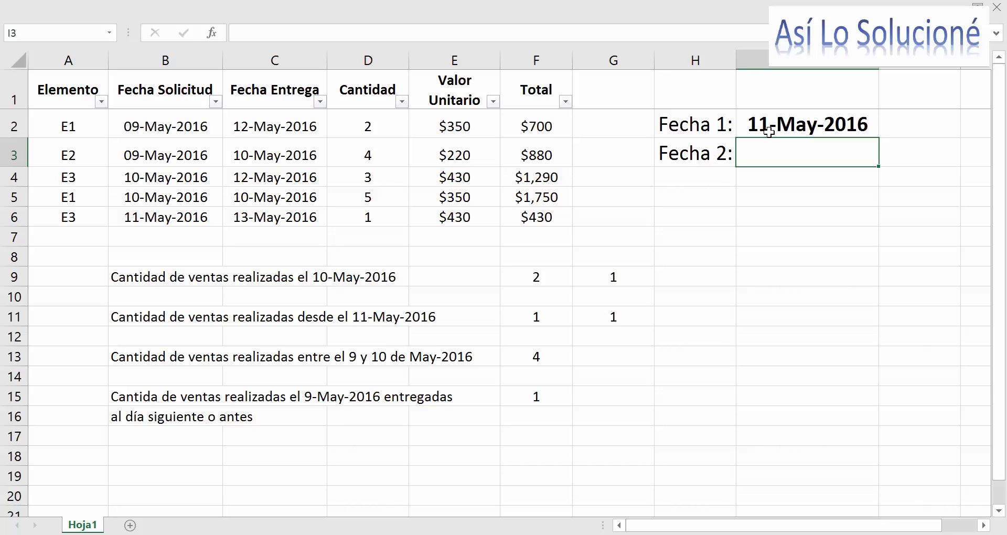
click(615, 277)
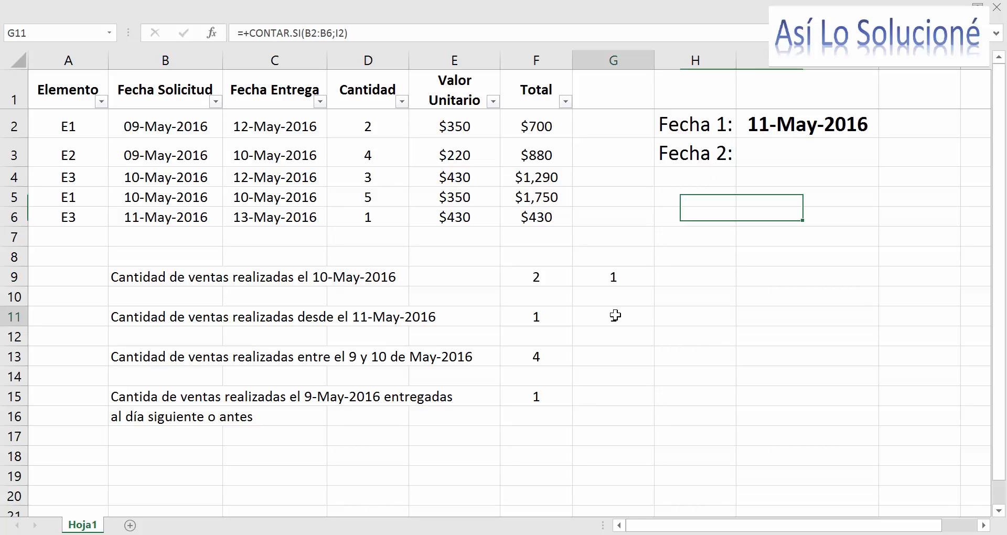
- Change the criterion of the G11 formula to ">=I2", with operator and cell reference inside the quotation marks, and accept it
click(613, 316)
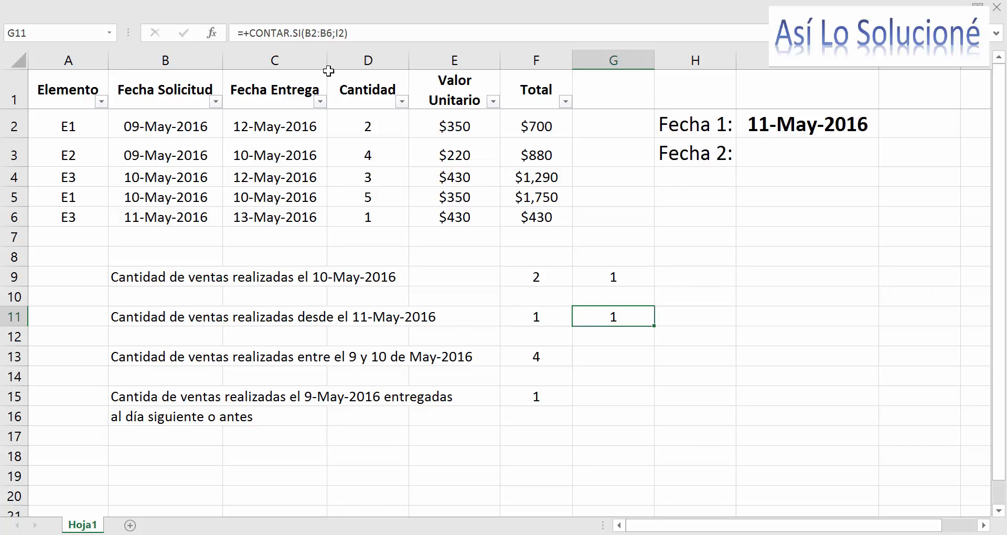
click(336, 36)
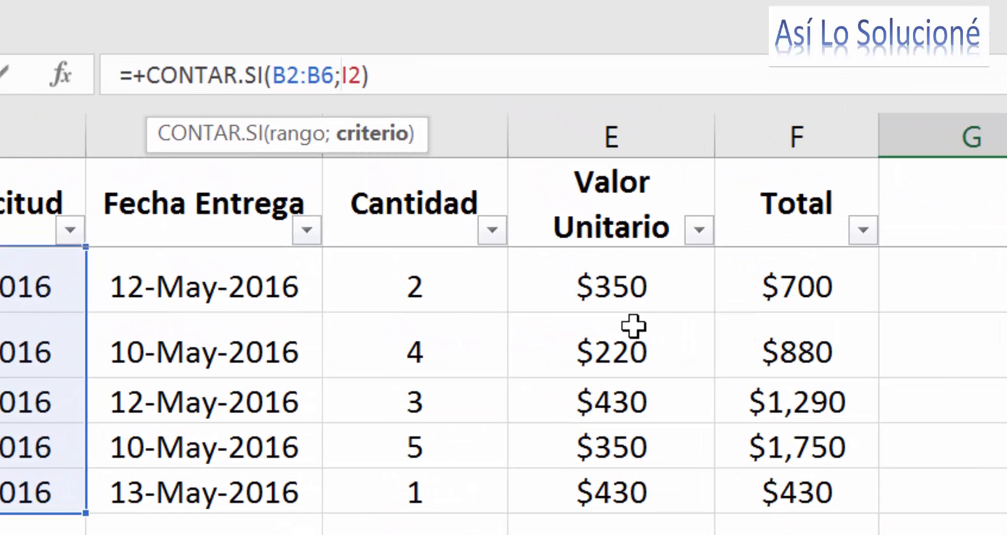
text(>=)
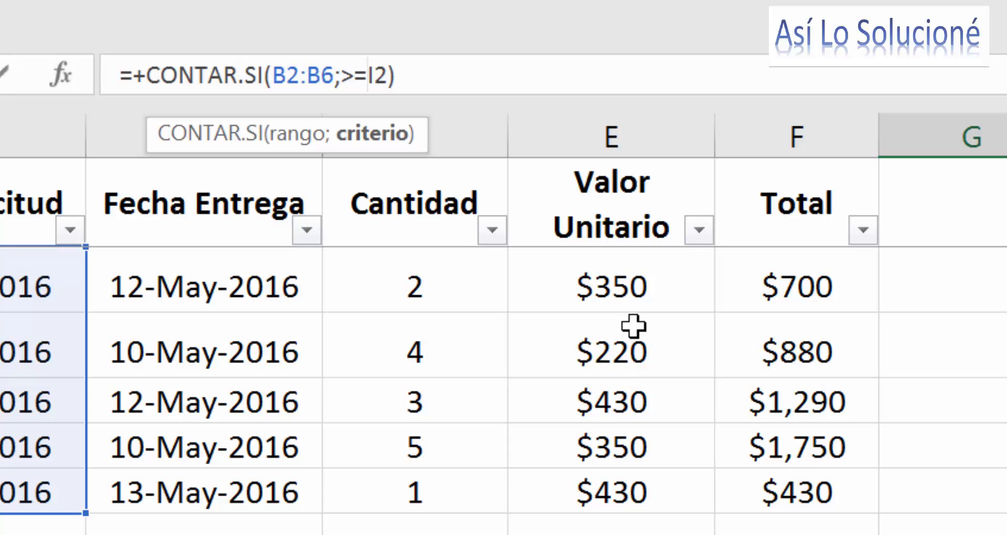
key(Return)
key(Return)
text(")
key(Right)
key(Right)
key(Right)
key(Right)
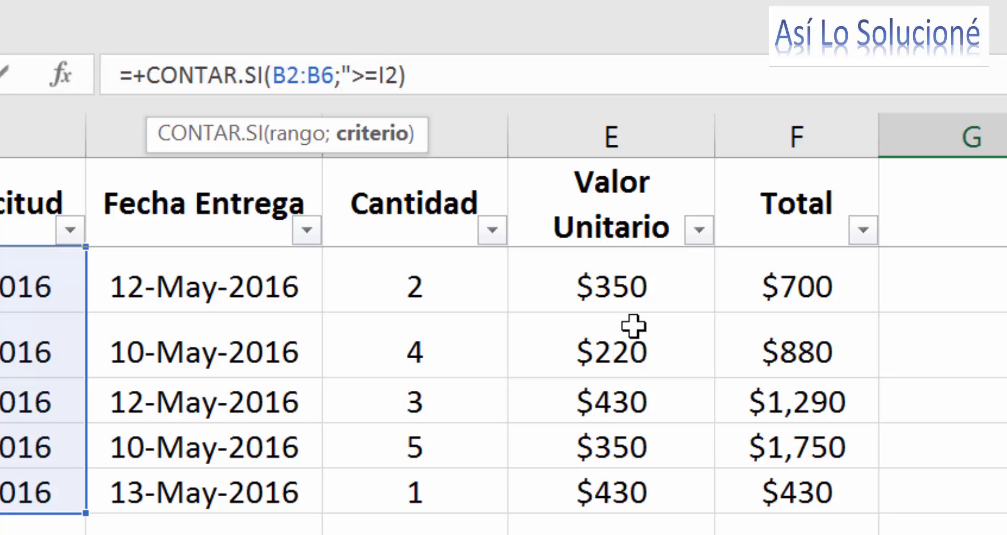
text(")
key(Return)
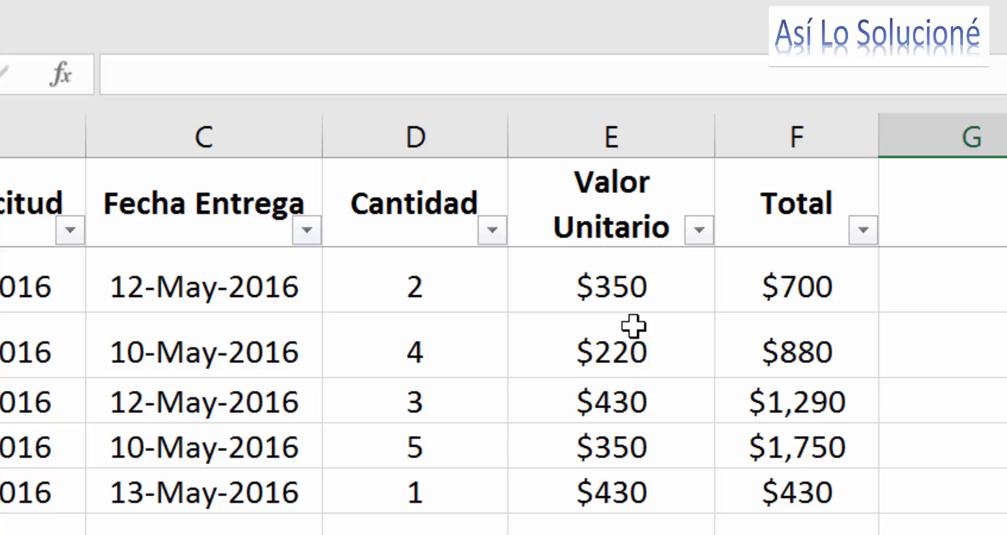
- Correct the G11 criterion to ">="&I2, quoting only the operator and joining it to the Fecha 1 cell, and accept the formula
key(Up)
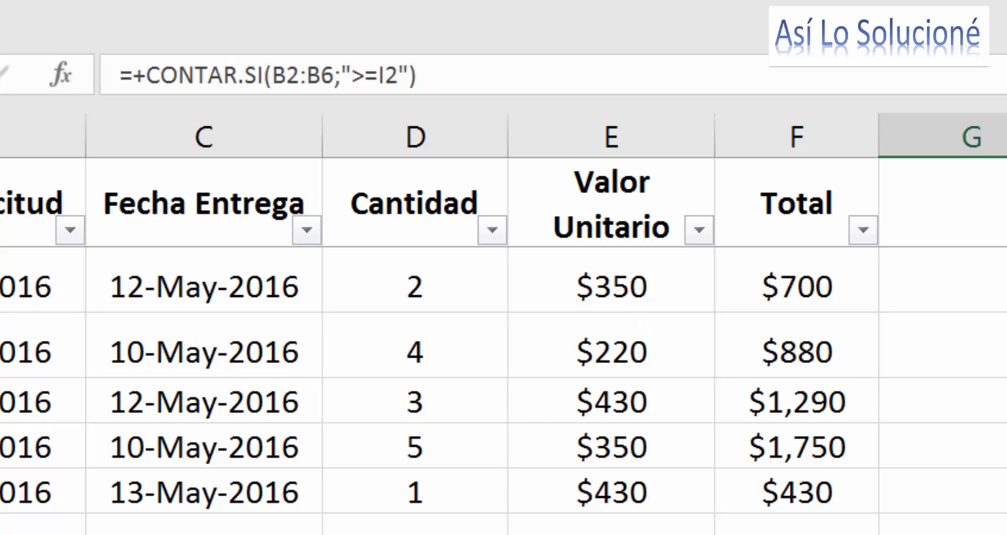
click(368, 79)
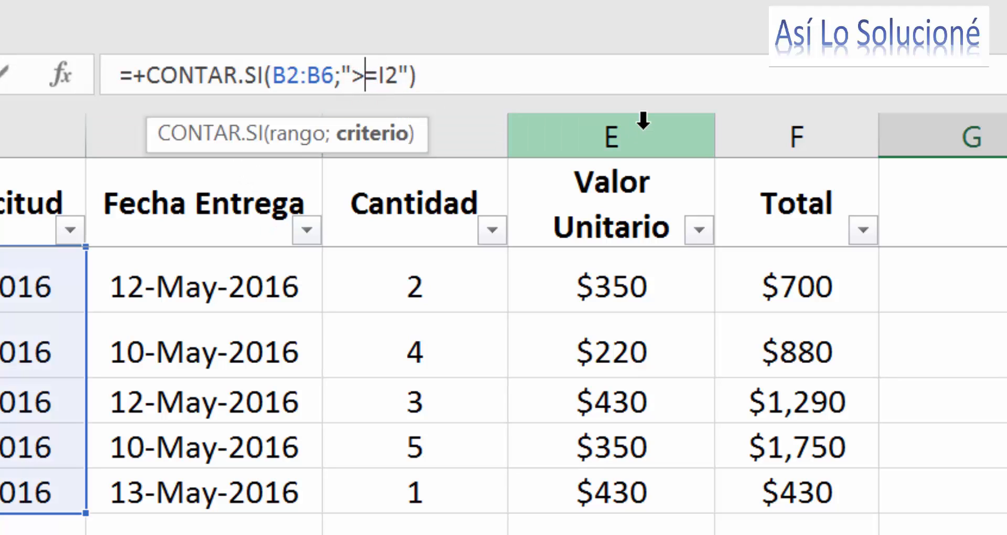
key(Left)
text(")
key(End)
text(<<)
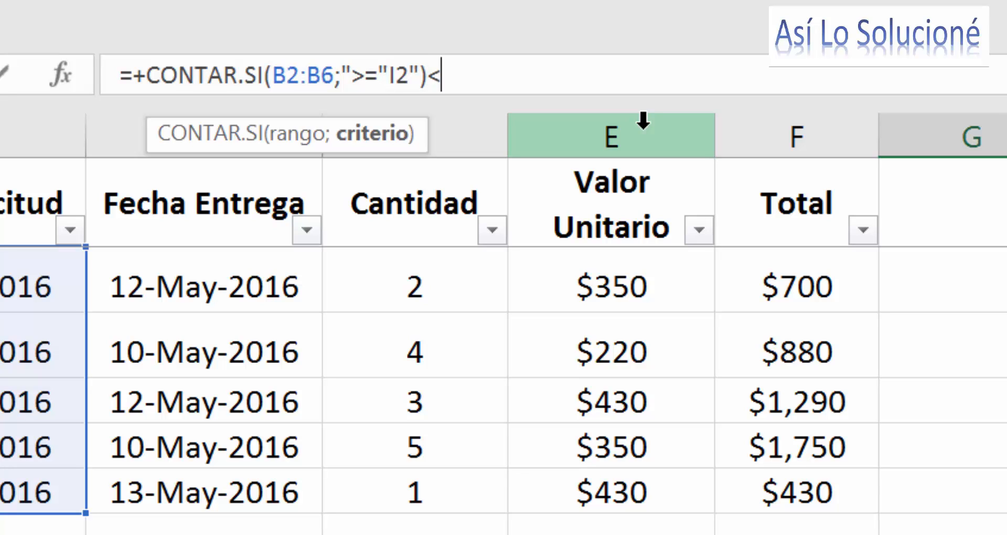
key(BackSpace)
key(BackSpace)
key(Left)
key(BackSpace)
key(Left)
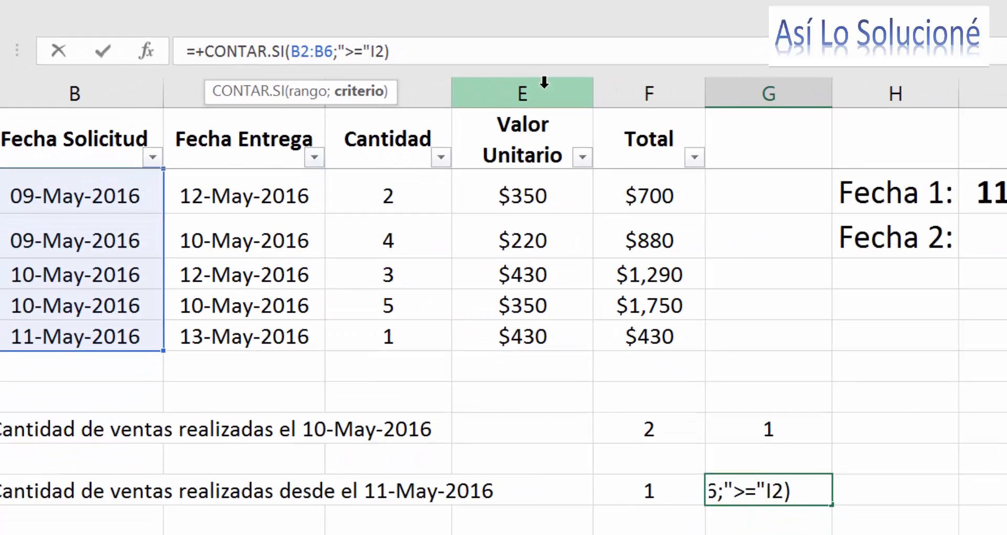
text(&)
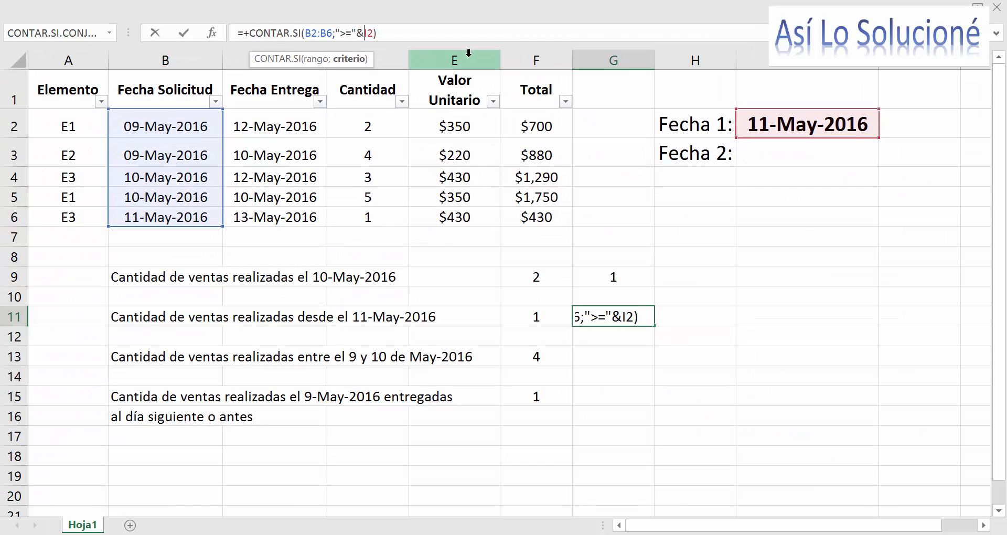
key(Return)
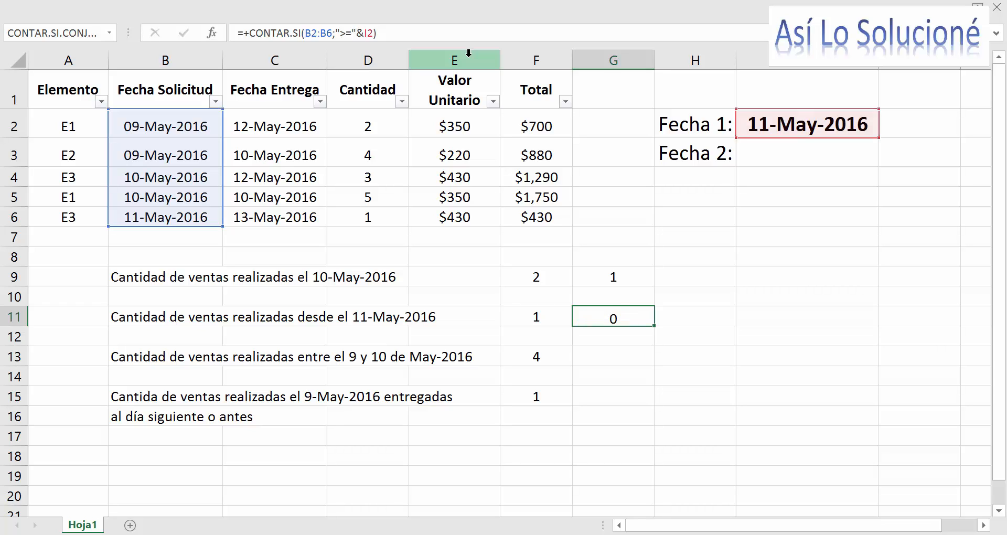
key(Up)
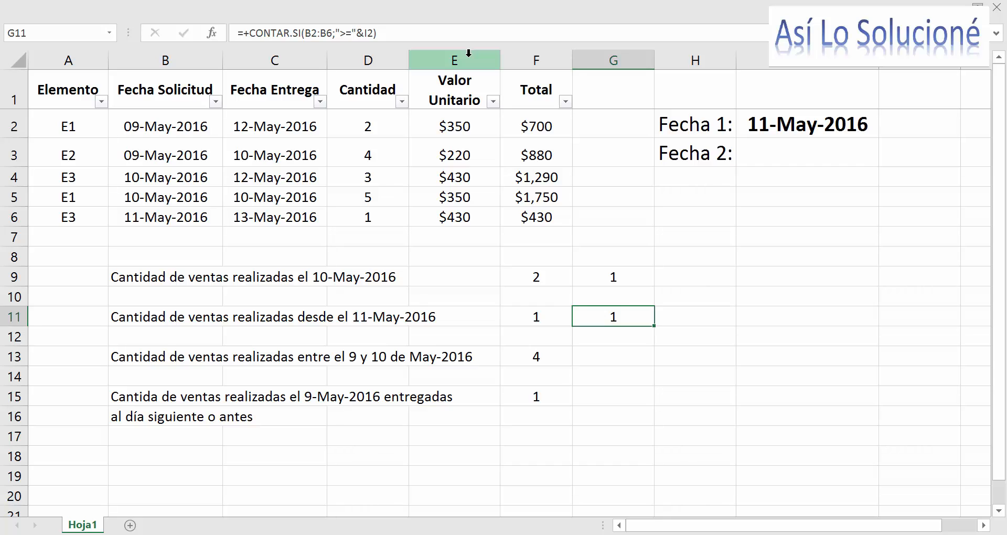
- Clear the Fecha 1 date in cell I2
key(Down)
key(Down)
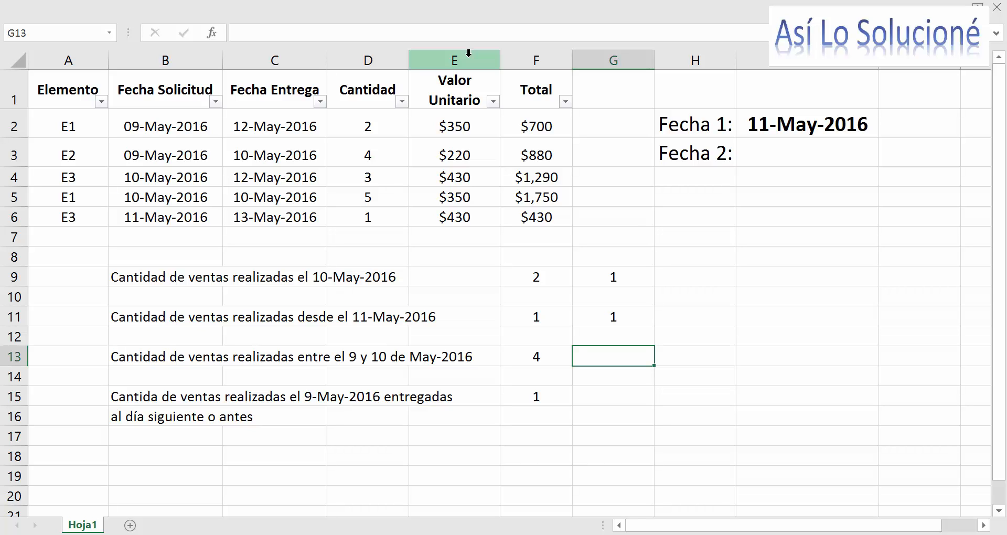
click(783, 126)
key(Delete)
key(Down)
key(Down)
key(Down)
key(Down)
key(Down)
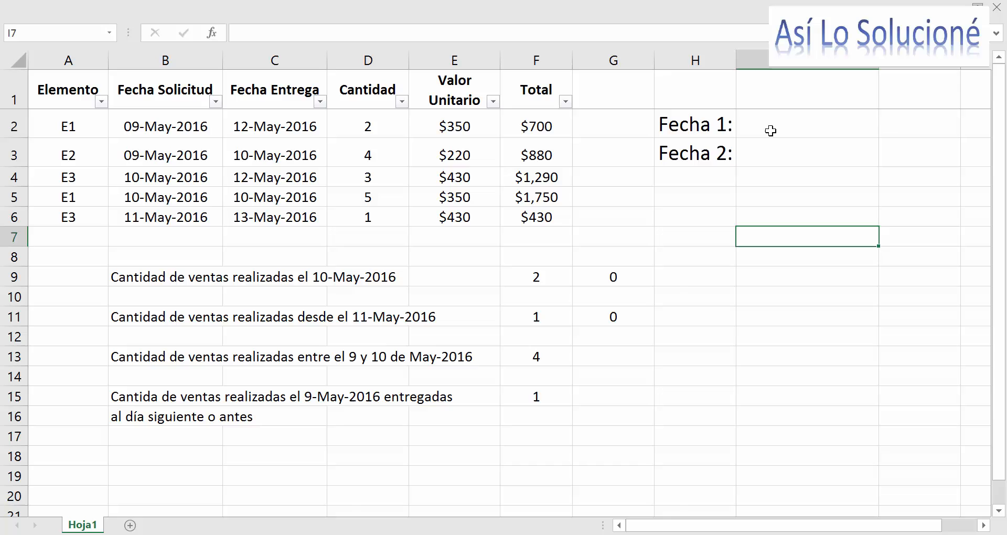
- Enter 9-5 as Fecha 1 in cell I2 and 10-5 as Fecha 2 in cell I3
click(771, 131)
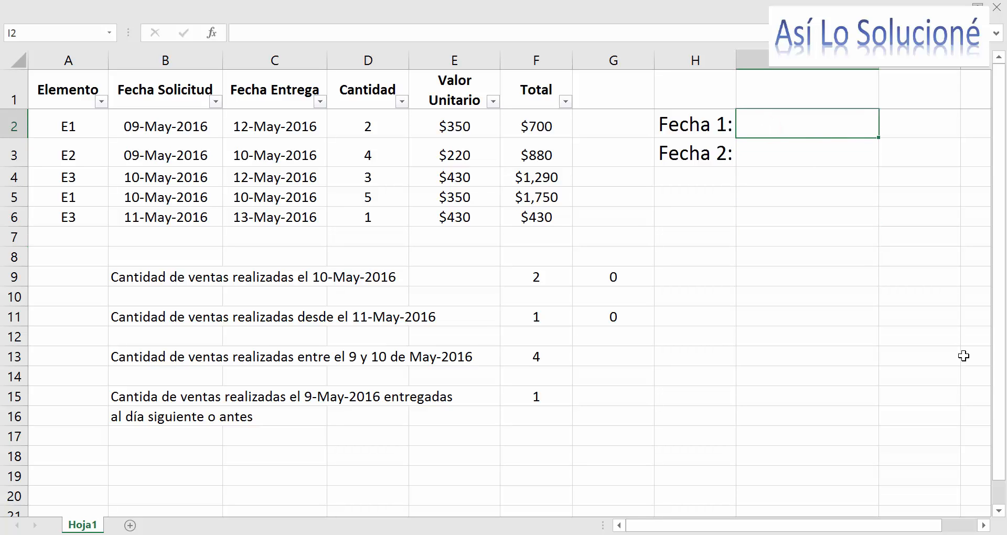
key(F2)
text(9-5)
key(Return)
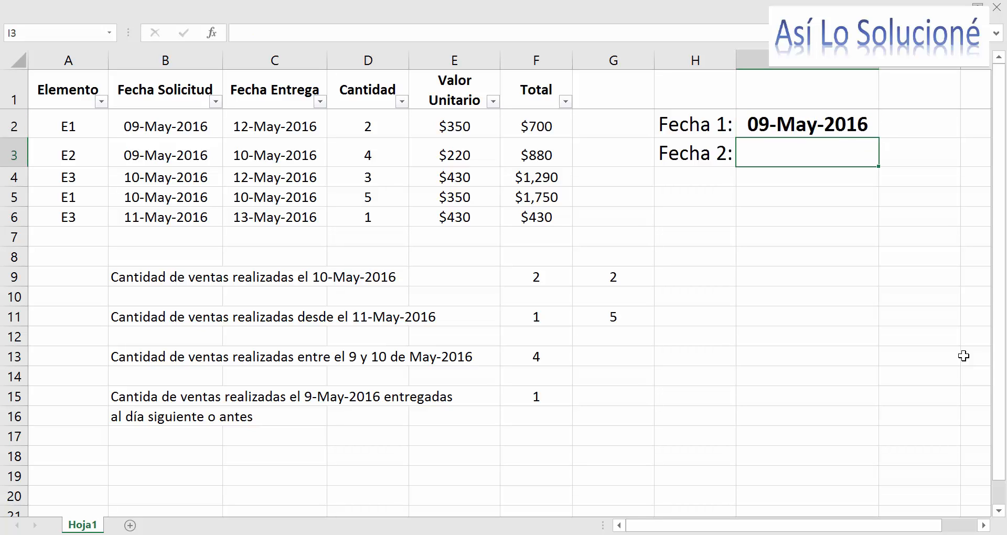
text(10-5)
key(Return)
- Start a +CONTAR.SI.CONJUNTO formula in G13 with B2:B6 as the first criteria range
key(Down)
key(Down)
key(Down)
key(Down)
key(Down)
key(Down)
key(Down)
key(Down)
key(Down)
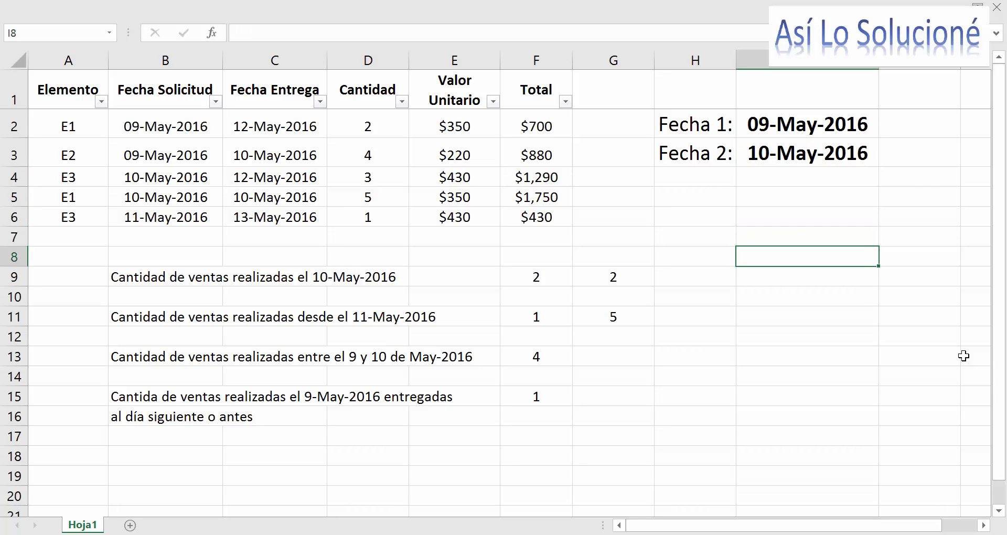
key(Left)
key(Left)
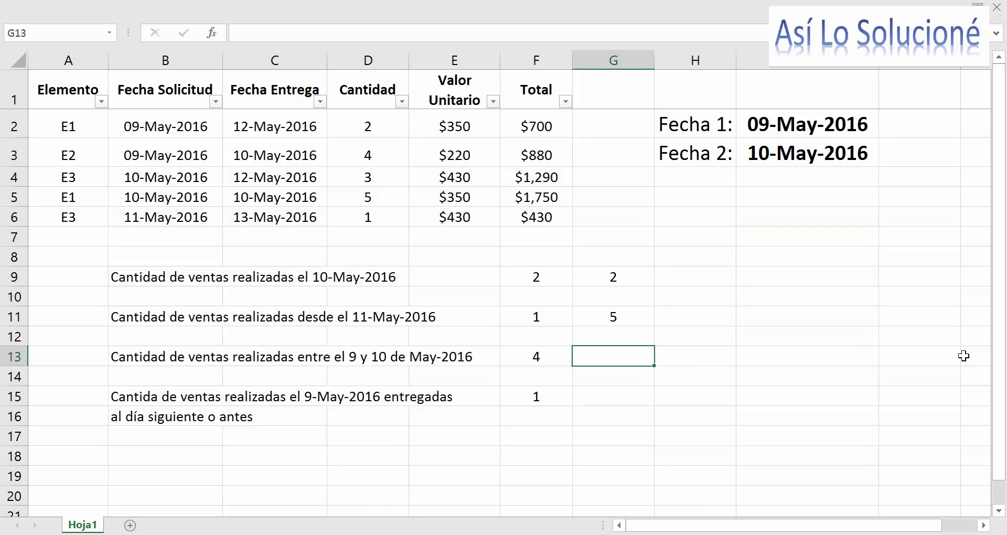
text(+contar.si)
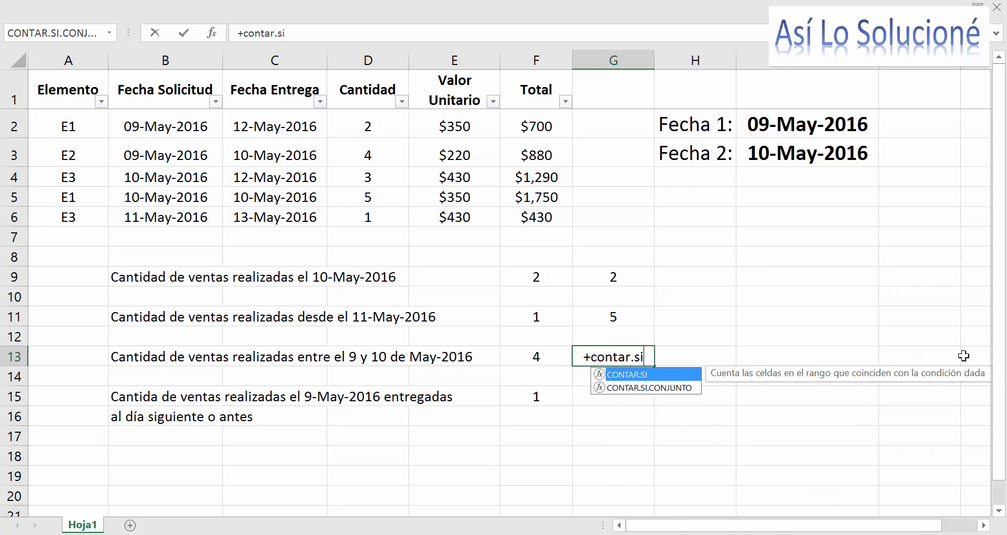
key(Down)
key(Tab)
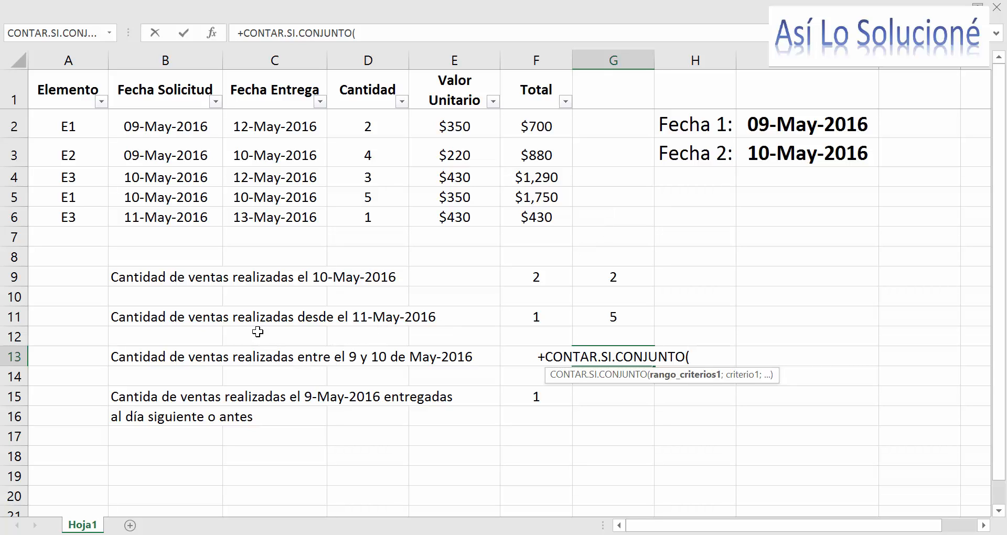
drag(152, 126, 154, 217)
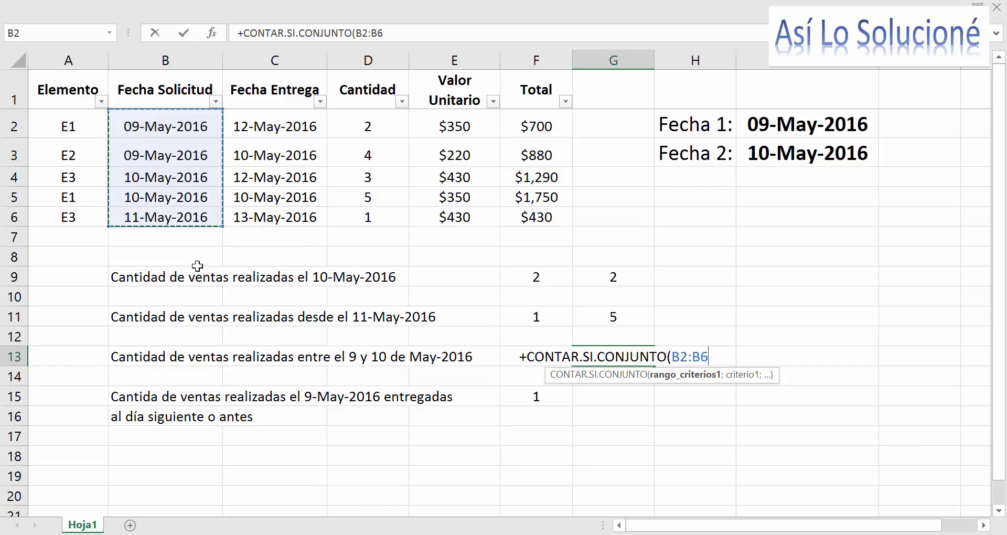
text(;)
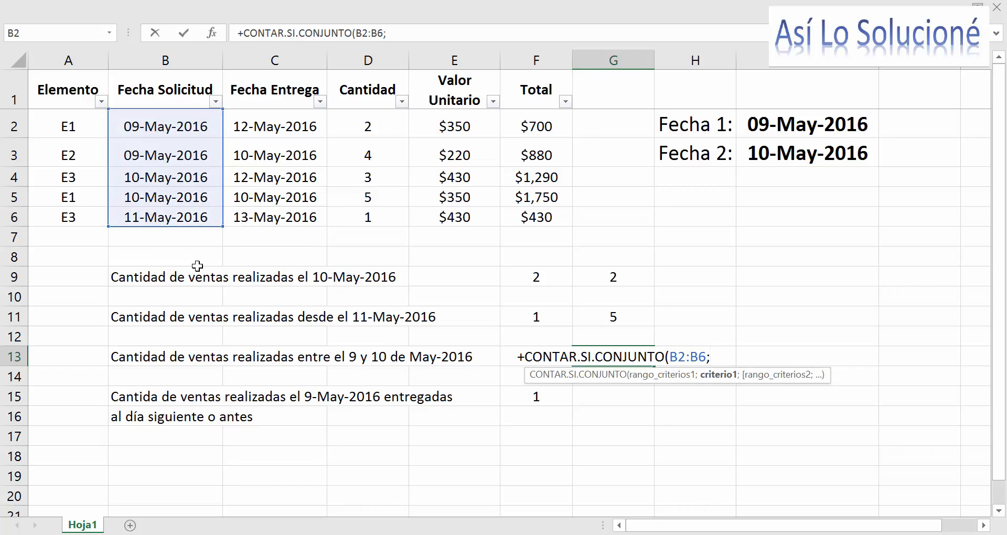
- Add ">="&I2 as the first criterion of the G13 formula, joining the quoted operator to the Fecha 1 cell
text(")
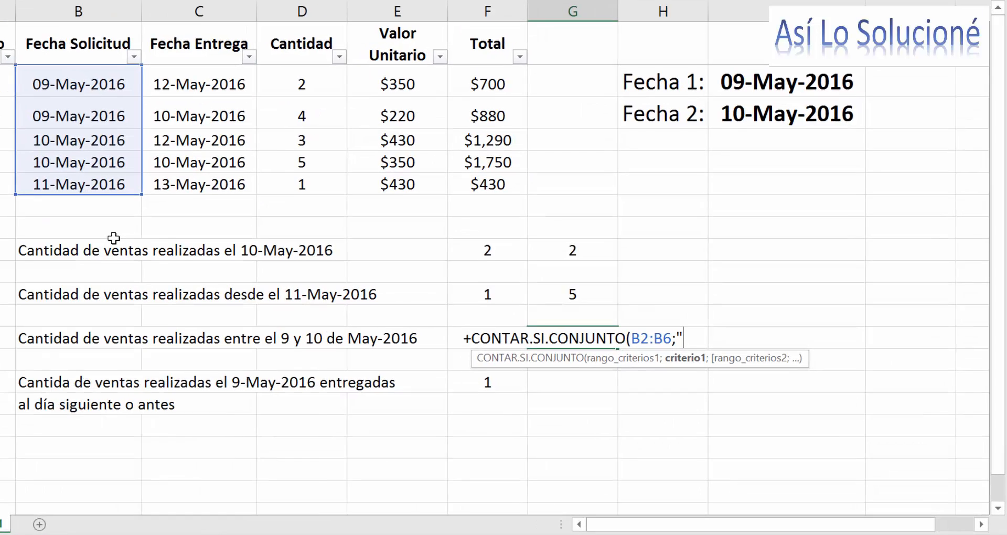
text(>)
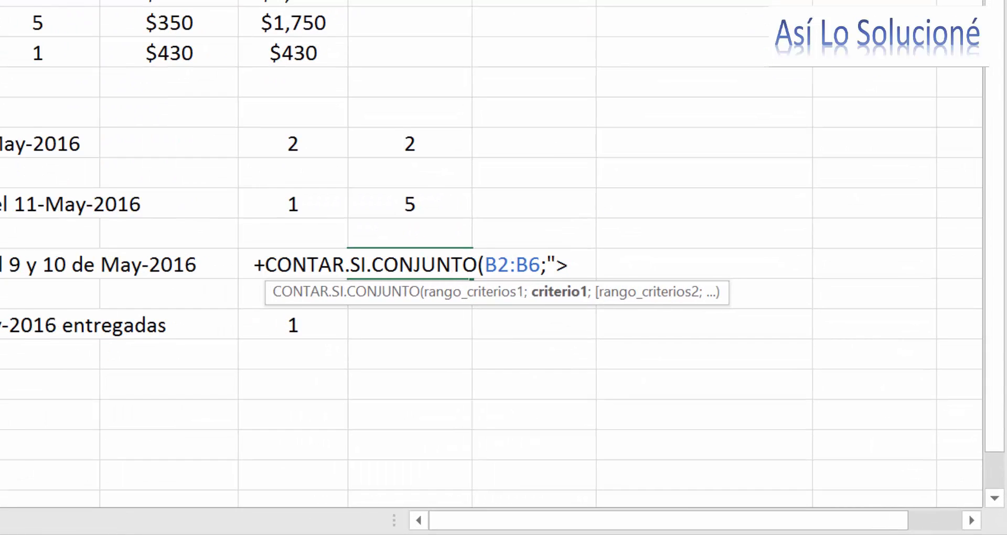
text(=)
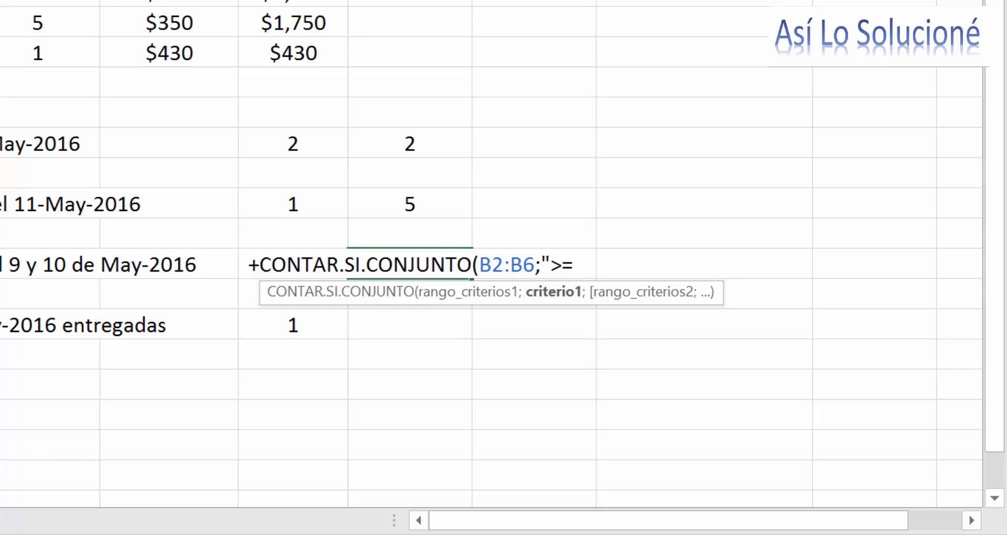
text("&)
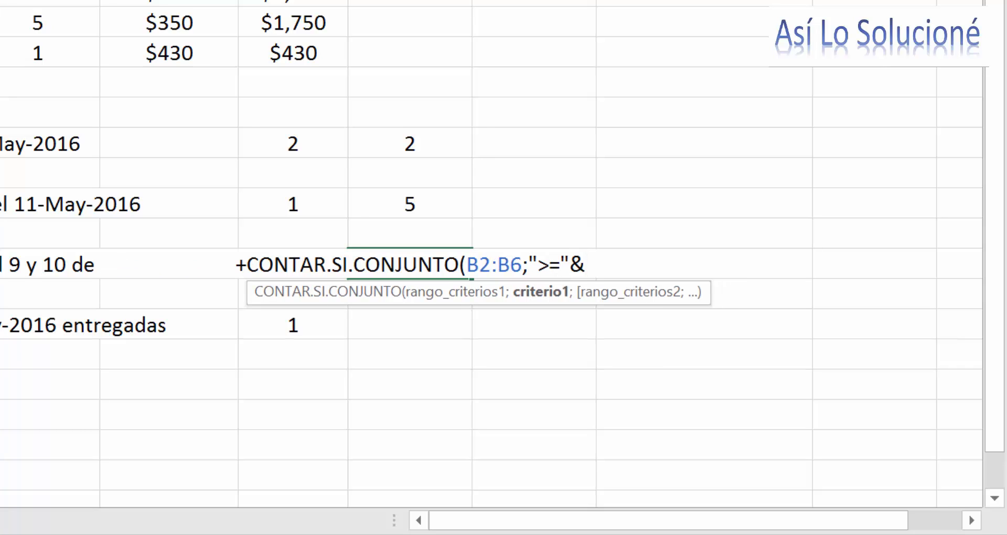
text(I2)
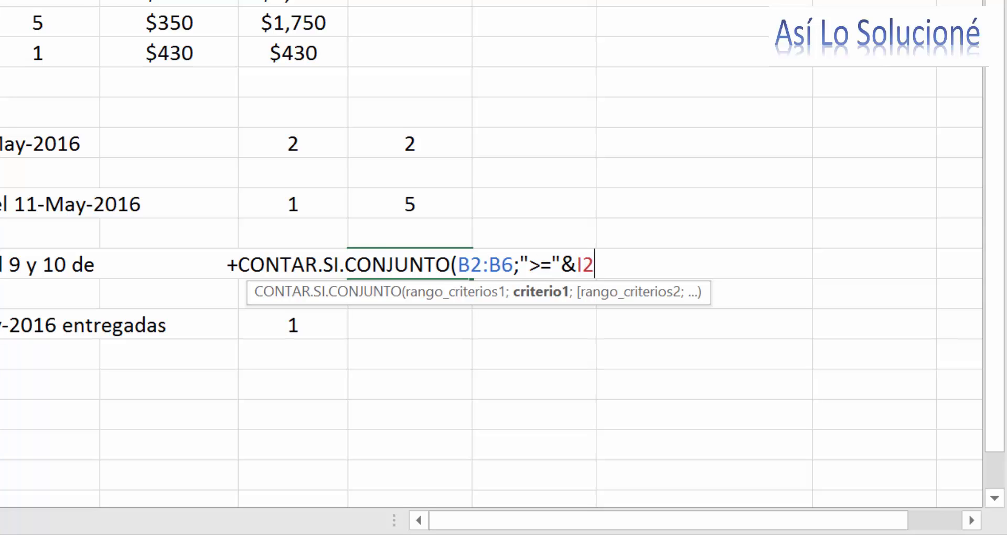
text(;)
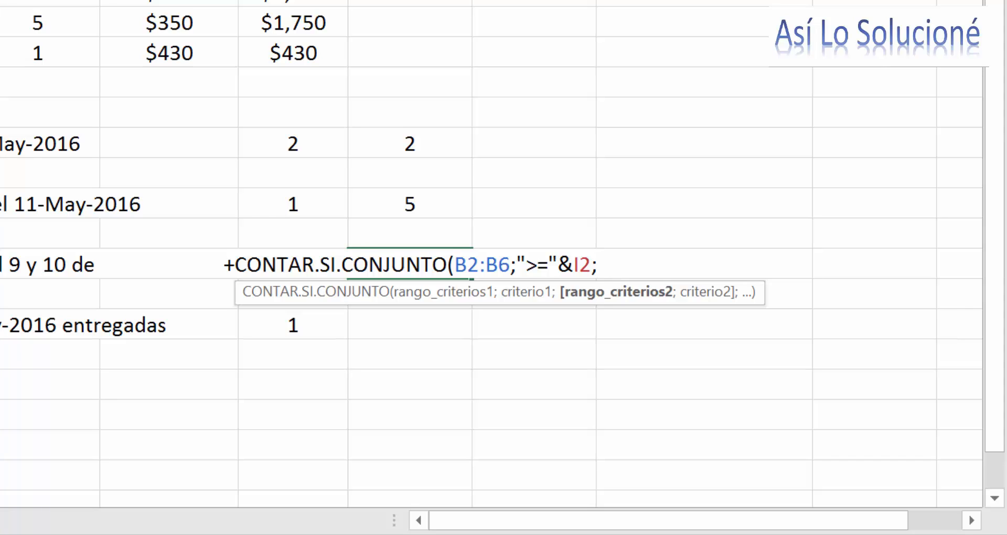
- Add B2:B6 as the second criteria range with the criterion "<="&I3, and accept the G13 formula
text(B2:B6)
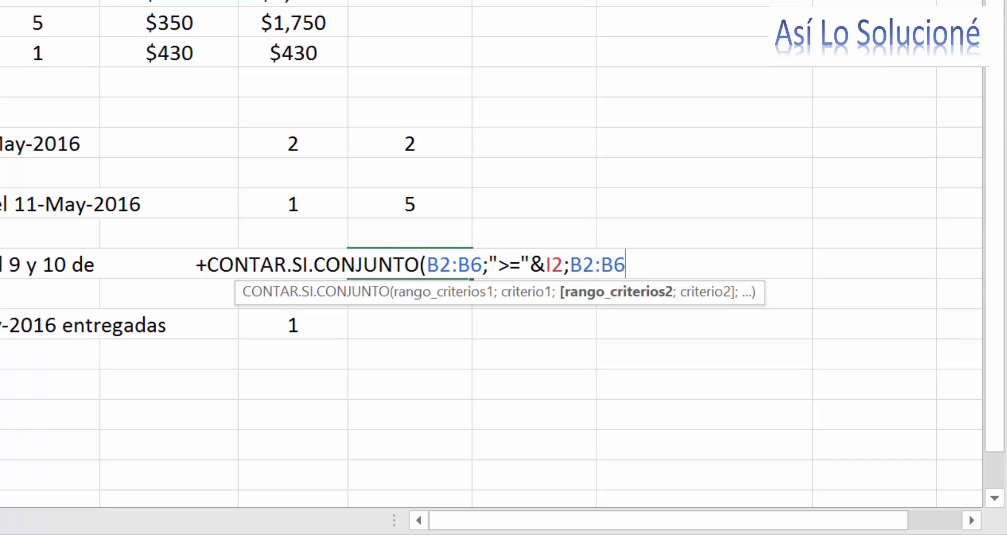
text(;)
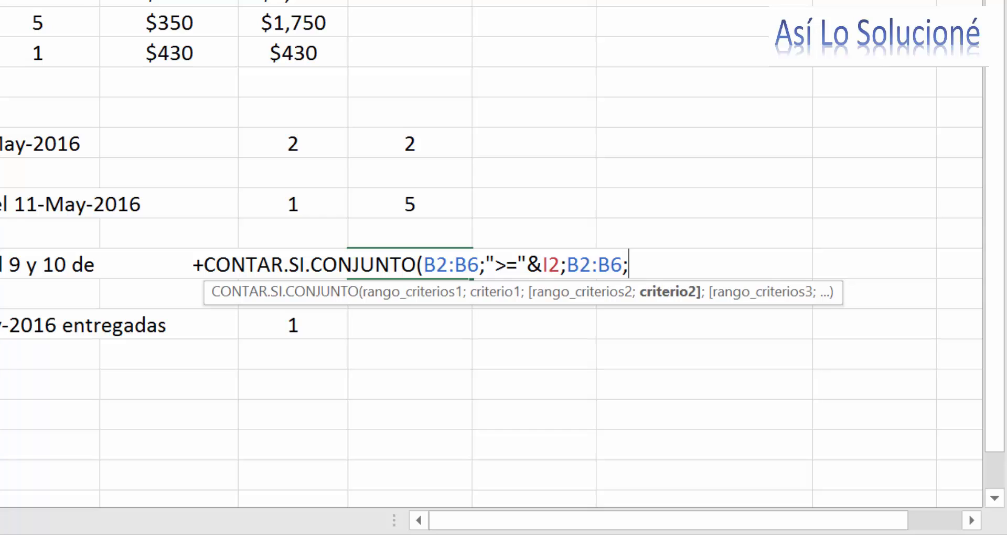
text(")
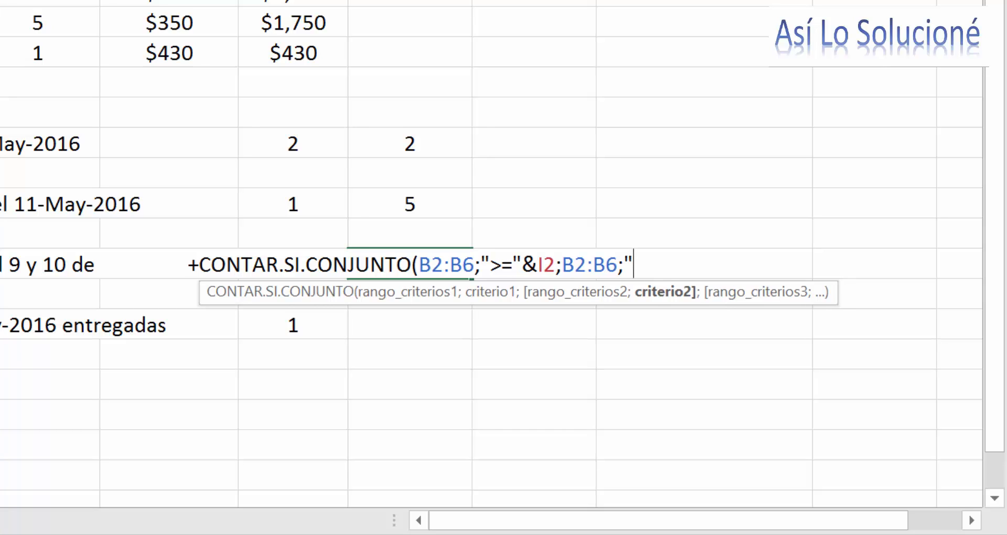
text(<=)
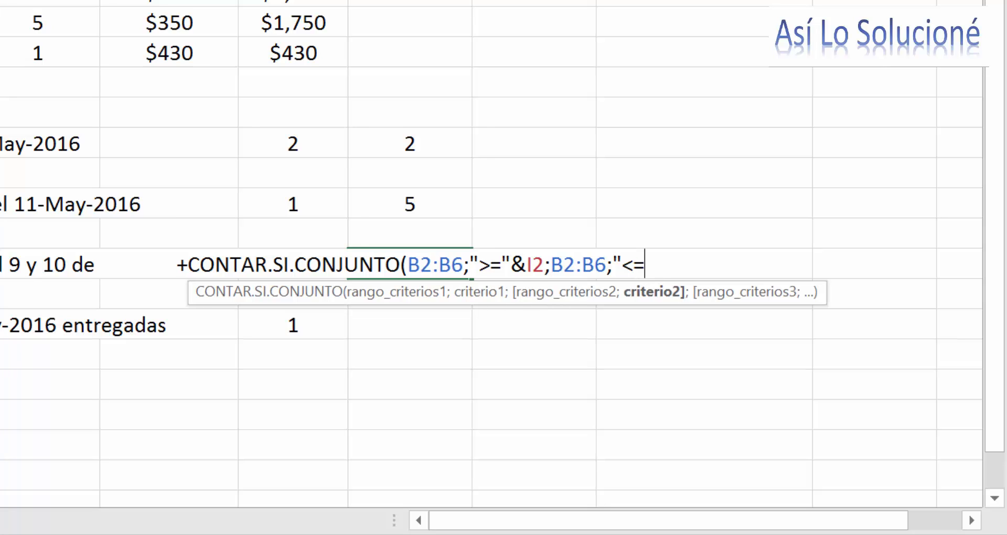
text(")
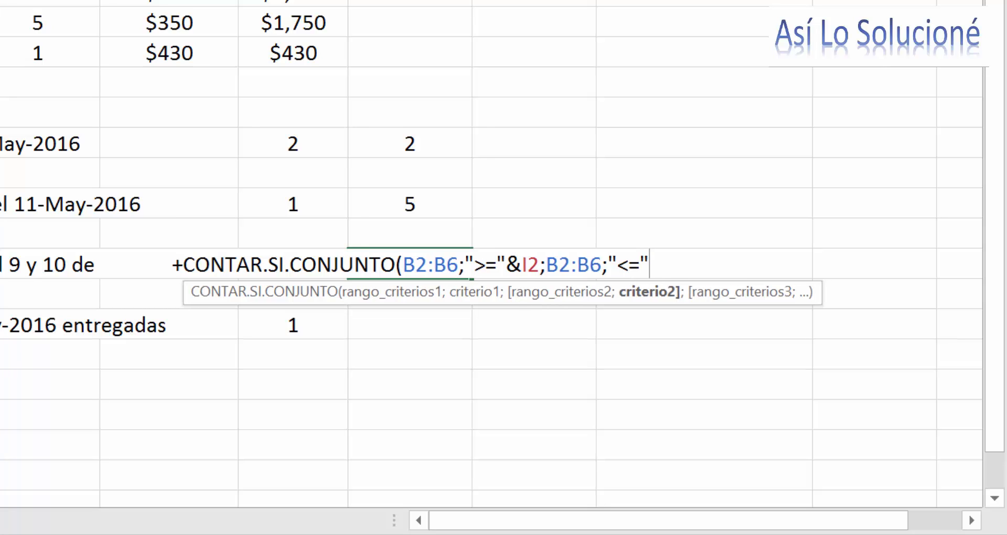
text(&)
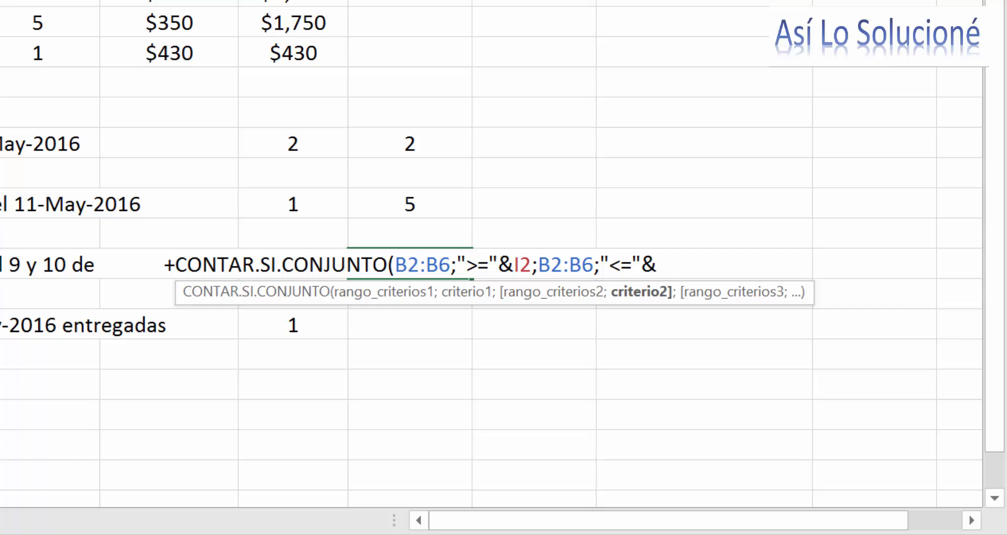
text(I3)
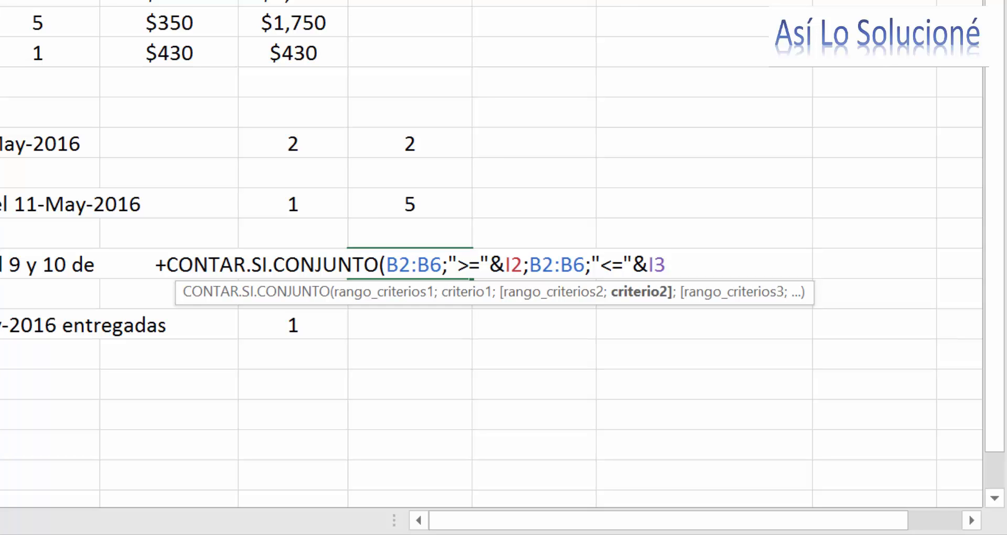
text())
key(Return)
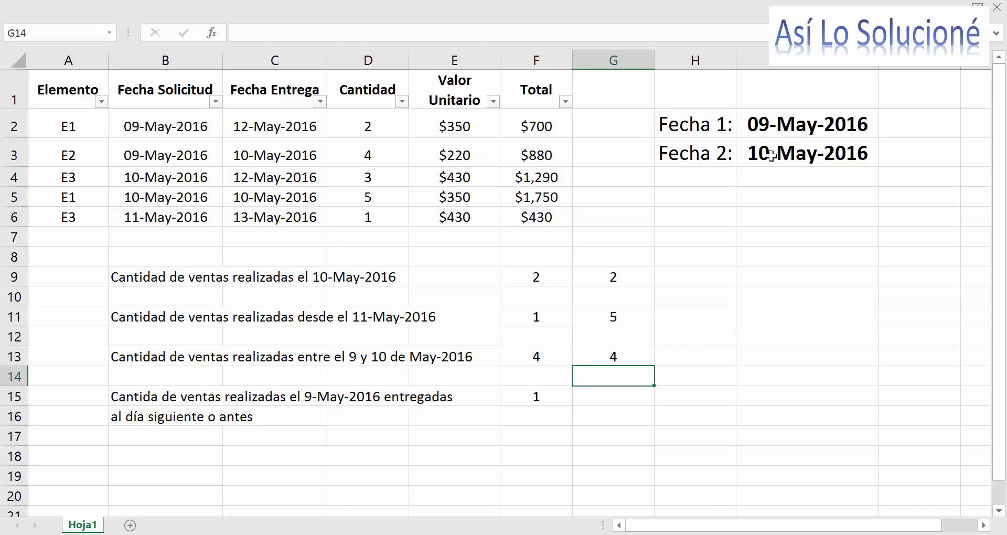
key(Up)
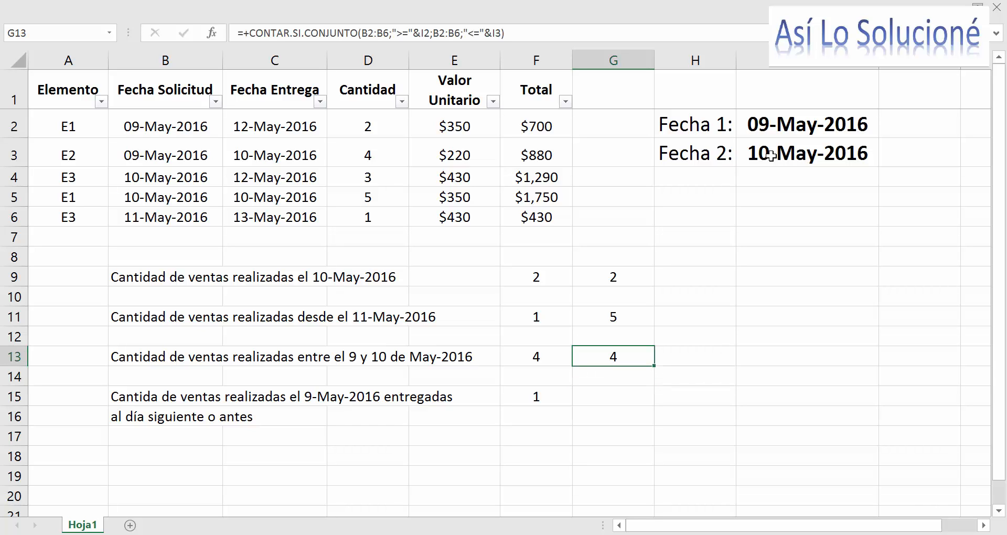
- Set Fecha 2 in cell I3 to 11-5 to test the G13 count
key(Right)
key(Right)
key(Up)
key(Up)
key(Up)
key(Up)
key(Up)
key(Up)
key(Up)
key(Up)
key(Up)
key(Up)
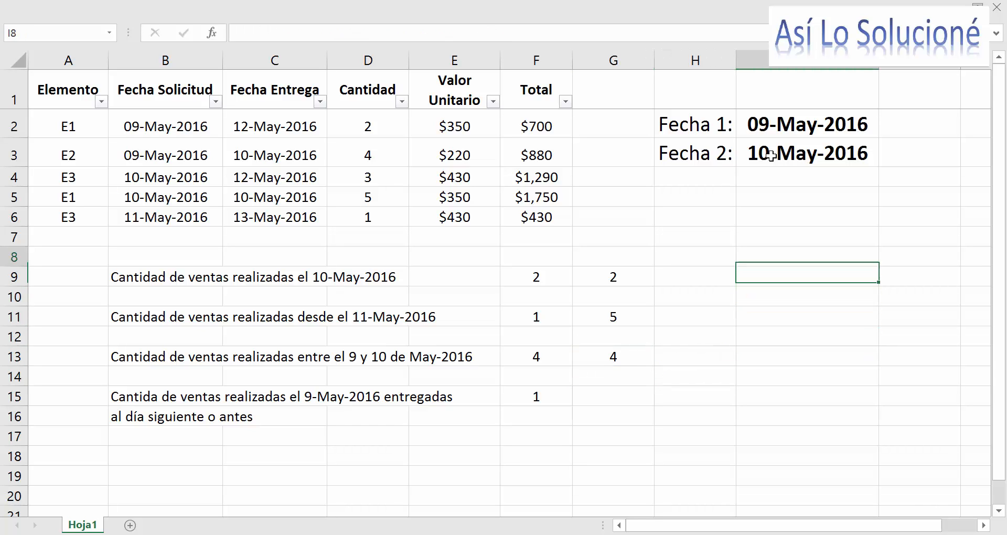
key(Left)
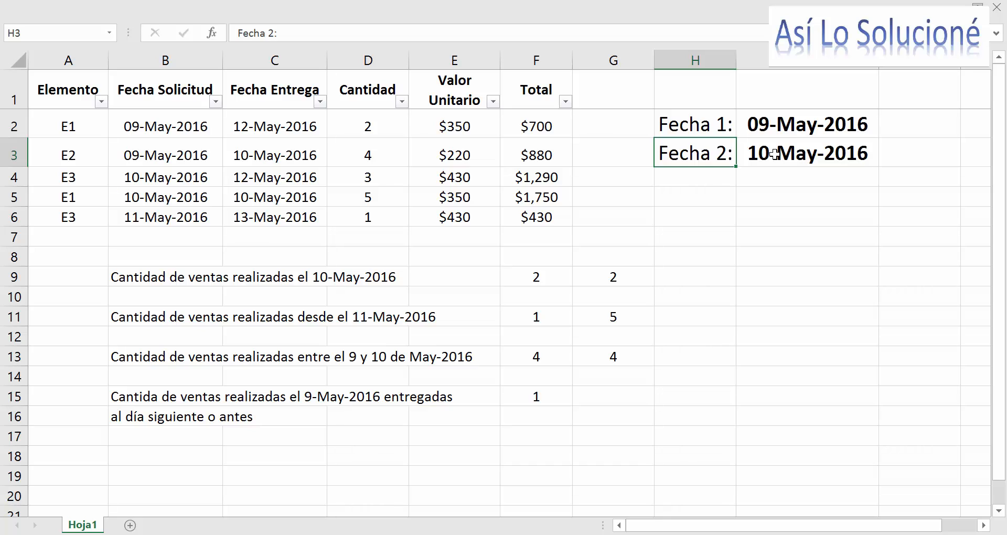
click(773, 163)
text(11)
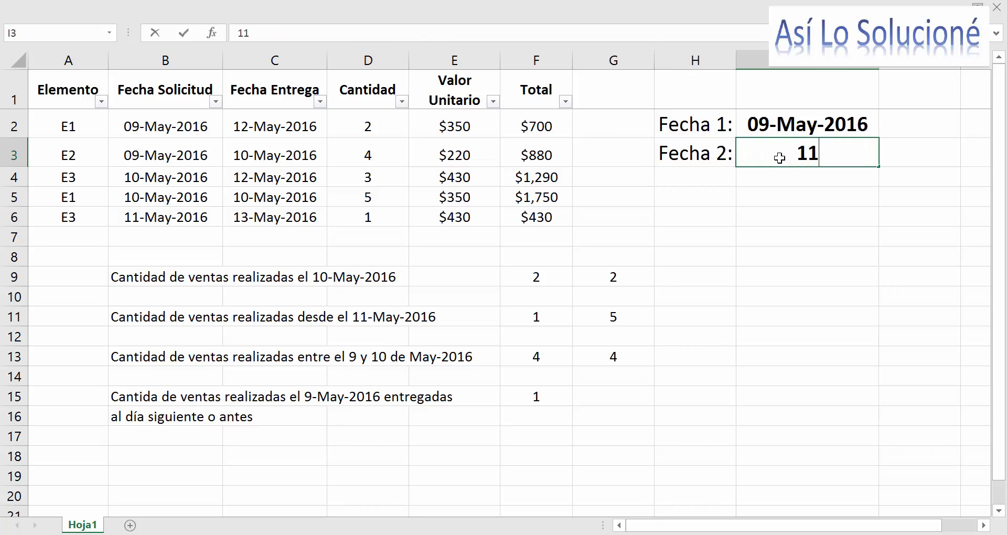
text(-5)
key(Return)
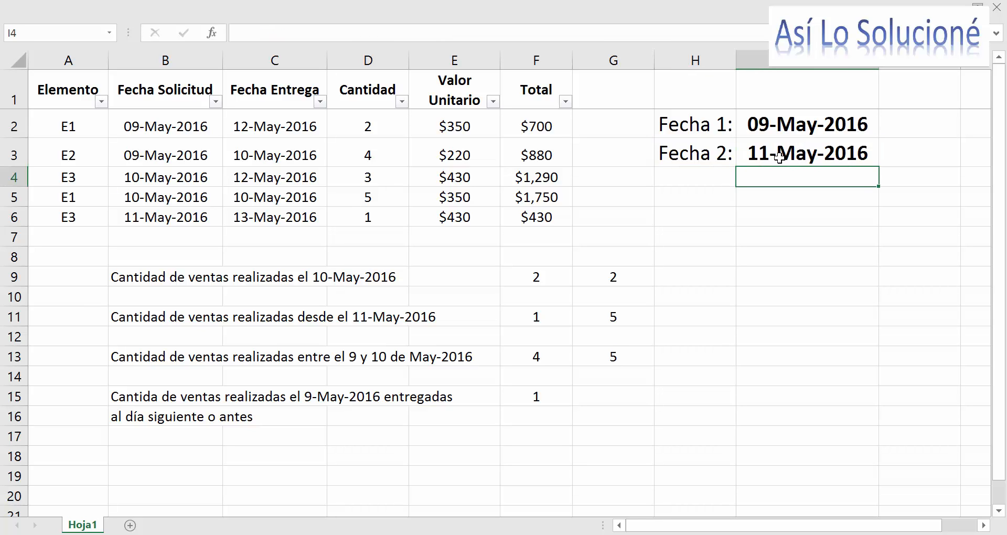
- Examine the F13 formula with typed dates to compare it with the cell-referenced count in G13
click(529, 370)
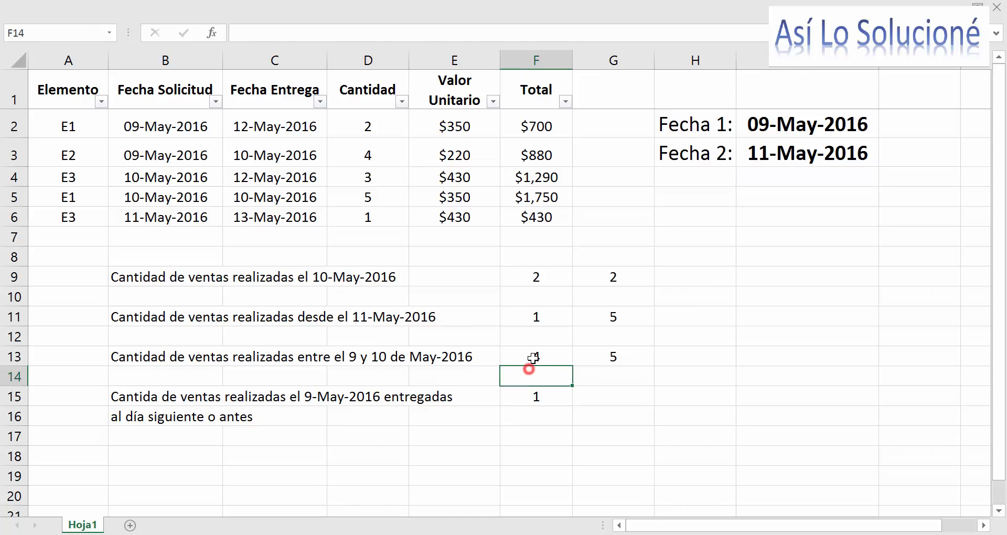
click(531, 359)
click(460, 357)
click(526, 357)
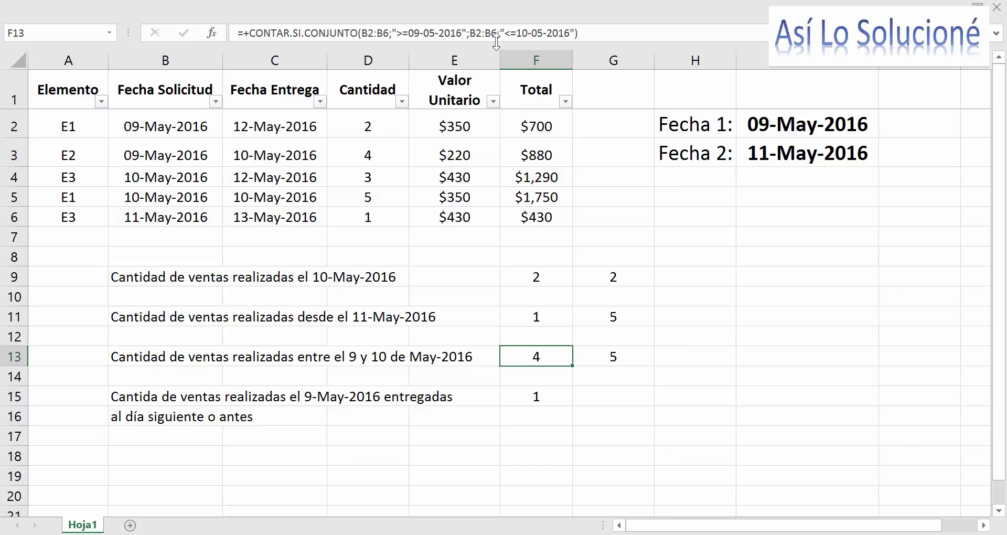
- Set Fecha 2 in cell I3 to 10-5 and select cell G15
click(782, 163)
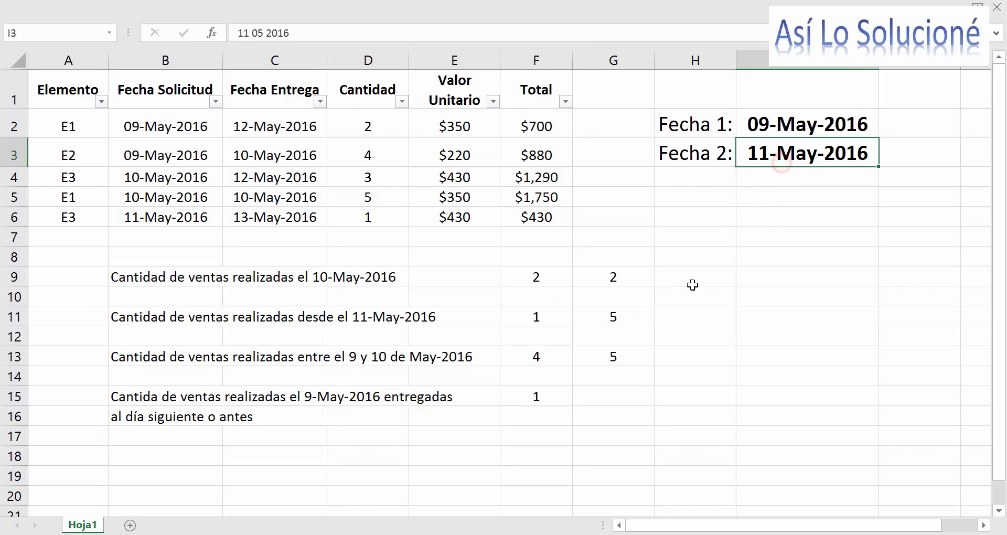
text(10-)
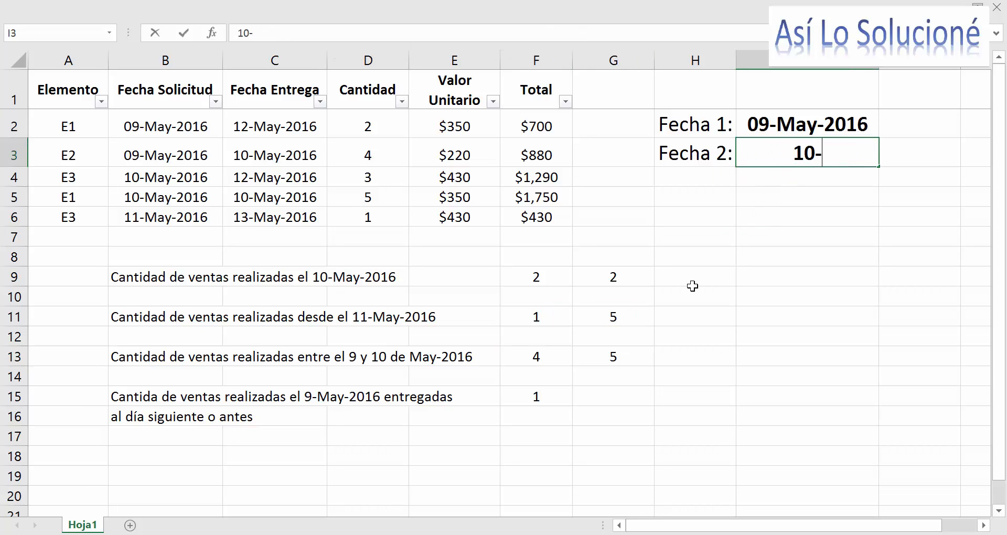
text(5)
key(Return)
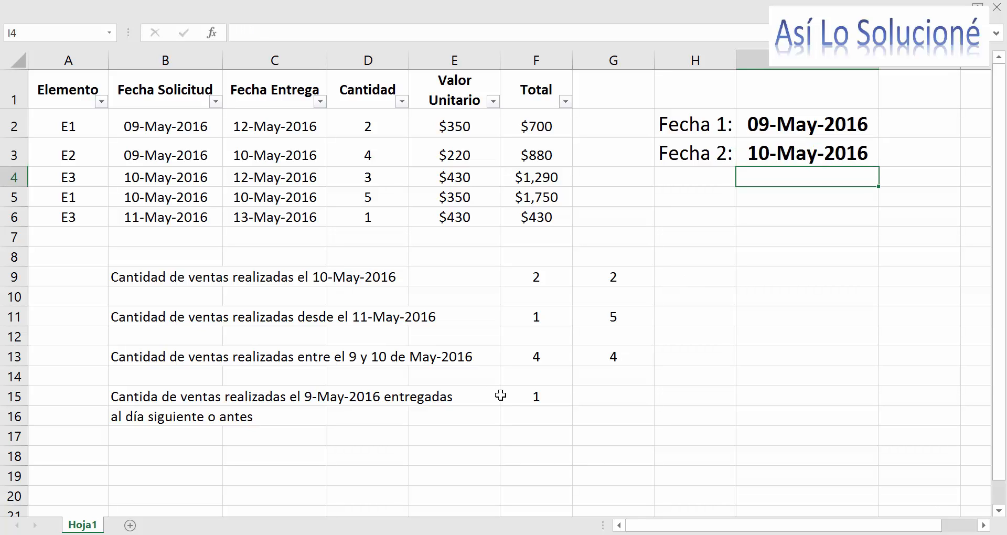
click(597, 354)
click(594, 396)
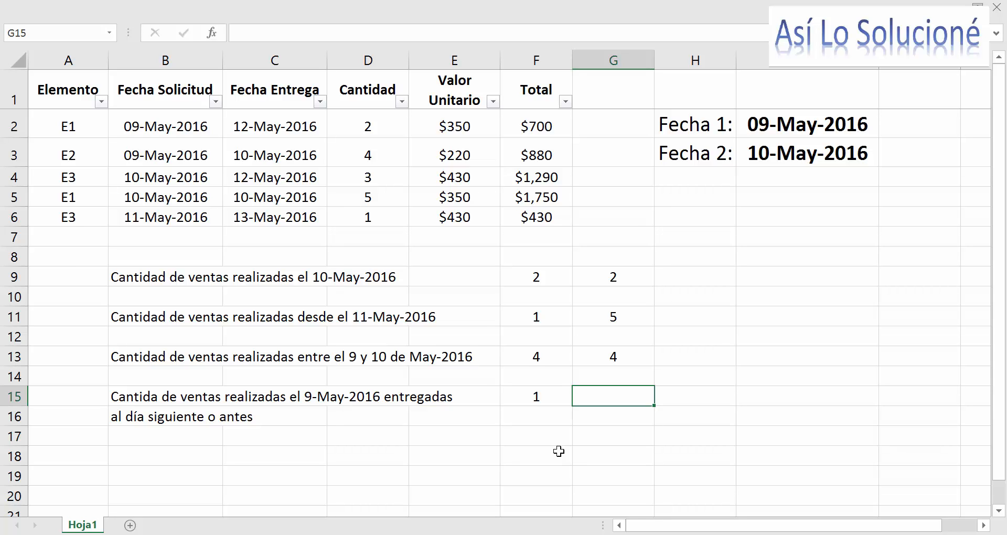
text(+co)
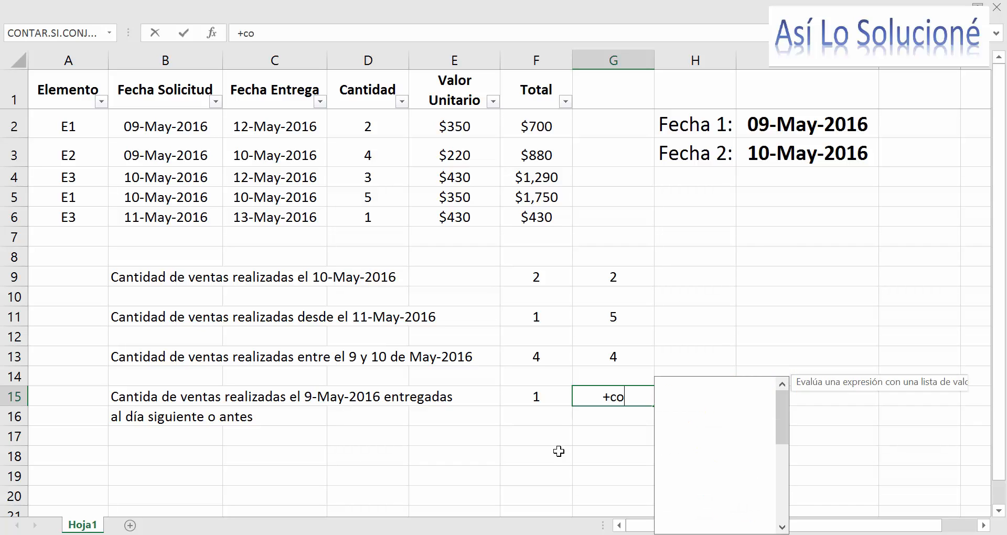
text(ntar.si)
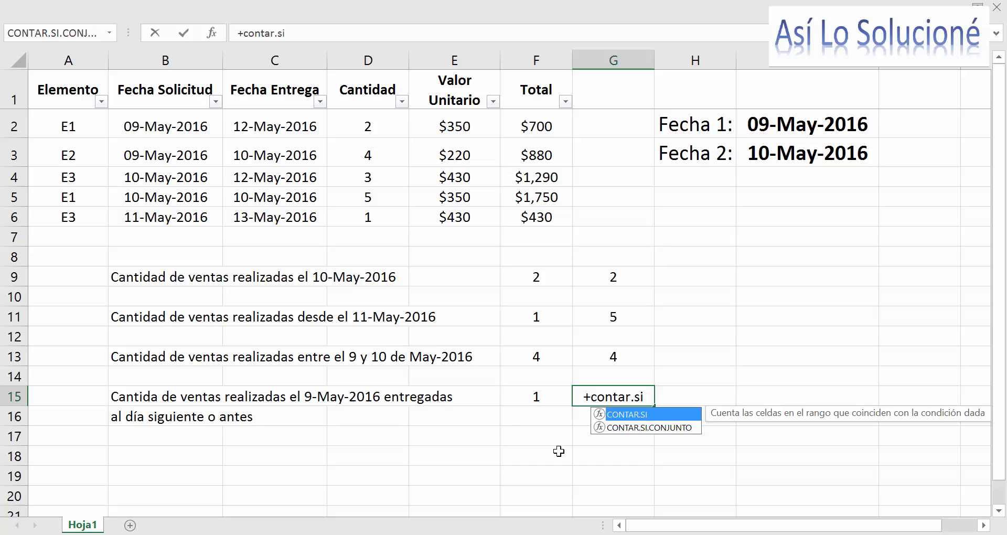
key(Tab)
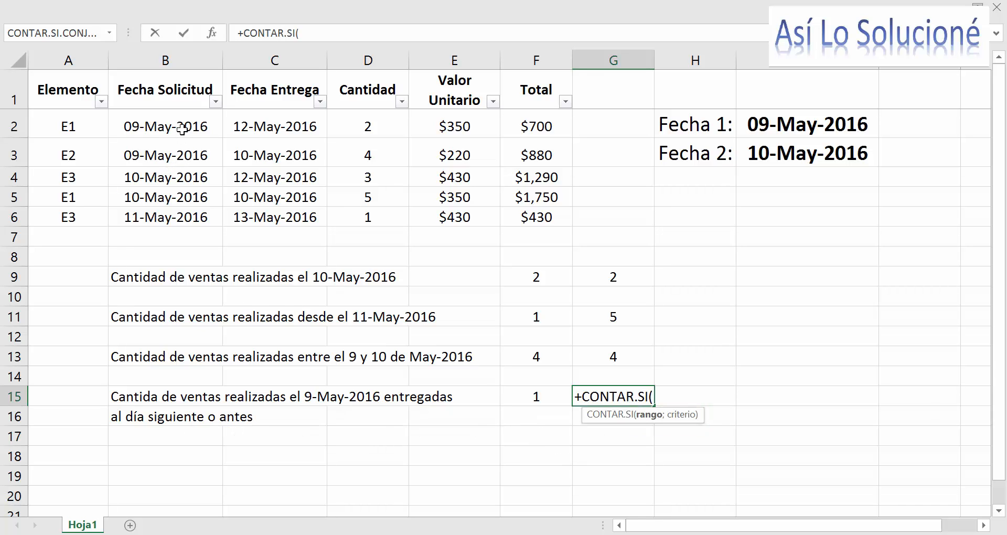
drag(180, 127, 173, 230)
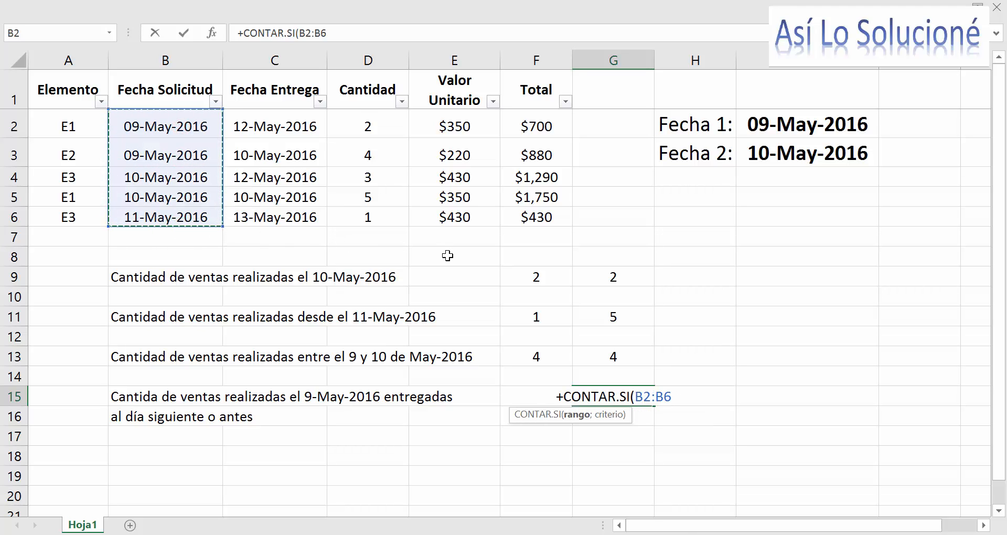
text(;)
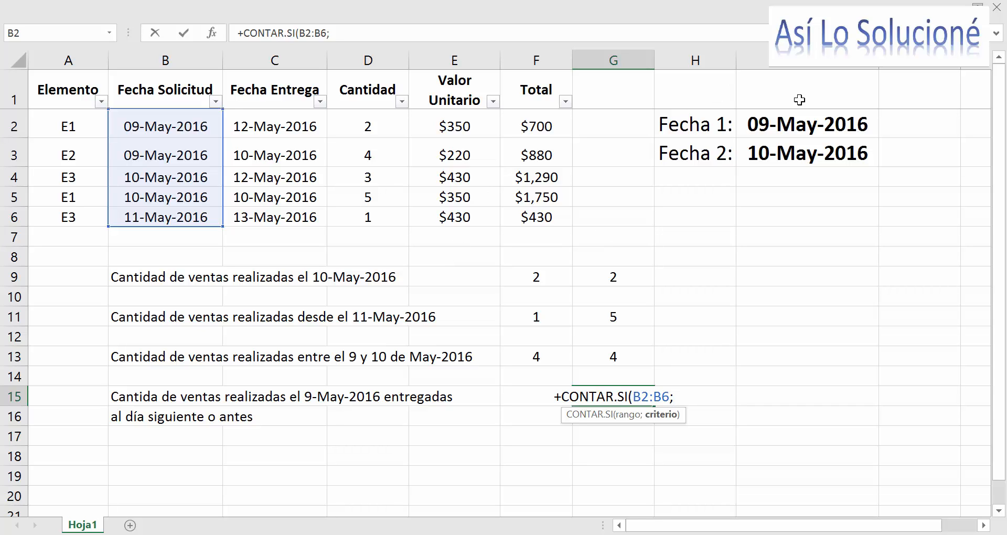
click(783, 130)
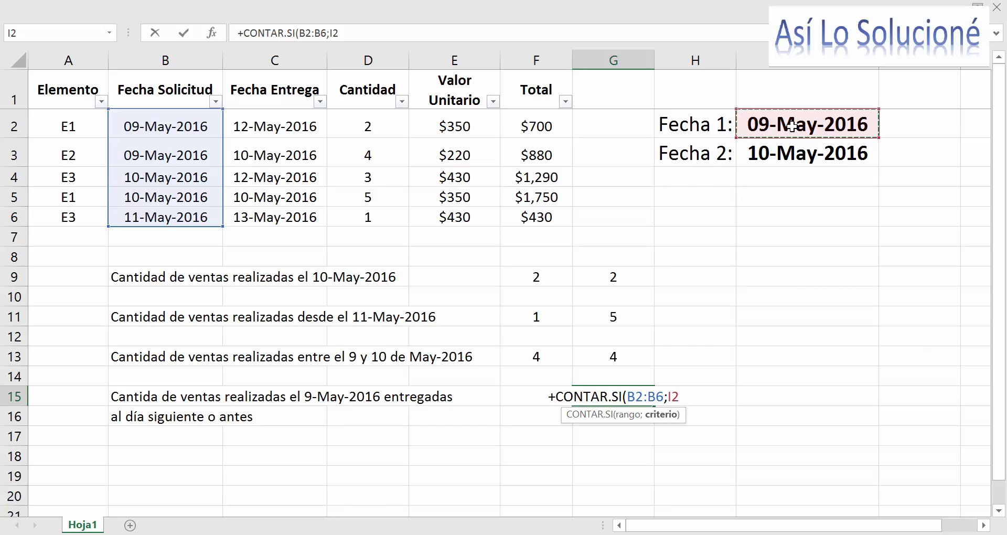
key(BackSpace)
key(BackSpace)
key(BackSpace)
key(BackSpace)
key(BackSpace)
key(BackSpace)
key(BackSpace)
key(BackSpace)
key(BackSpace)
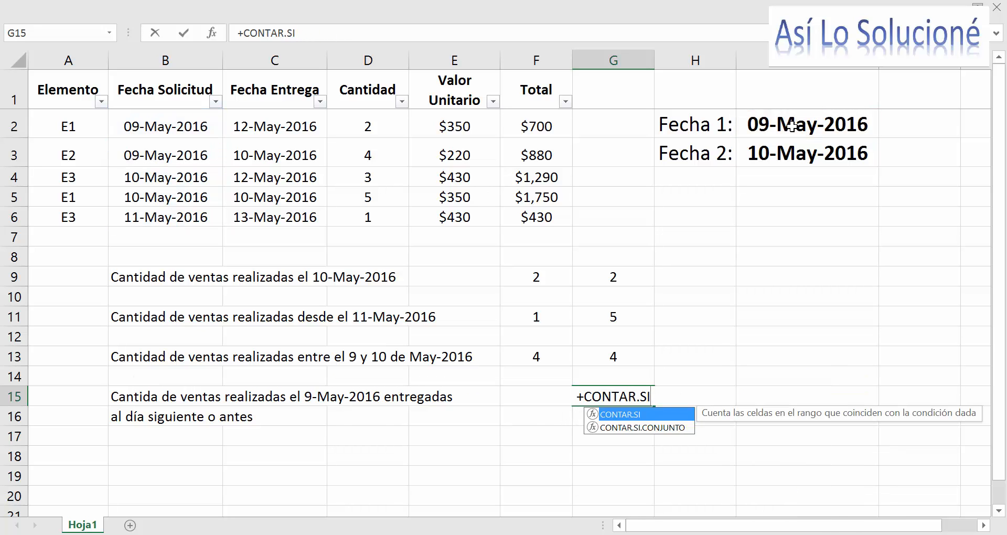
- Switch the G15 formula to CONTAR.SI.CONJUNTO with B2:B6 as the first criteria range and I2 as its criterion
key(Down)
key(Tab)
text(()
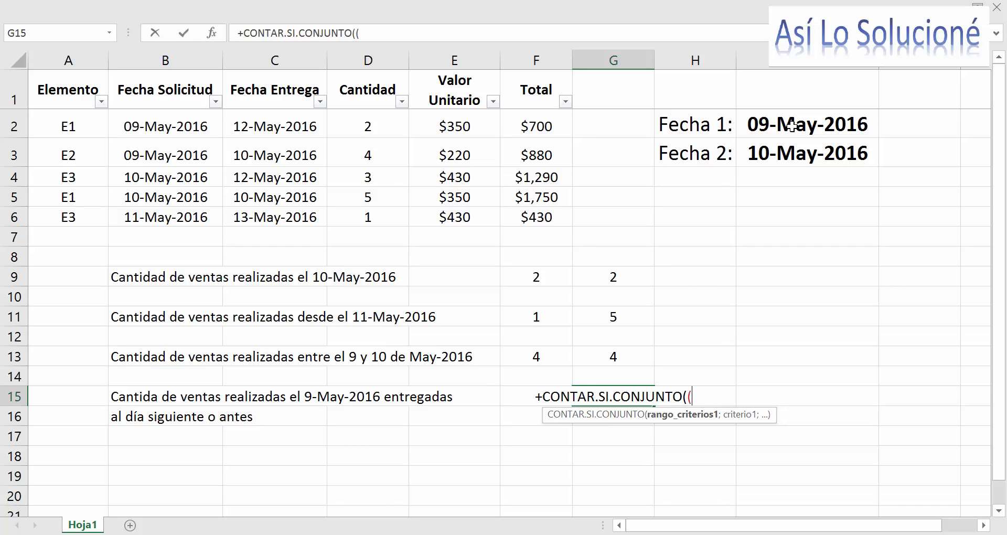
key(BackSpace)
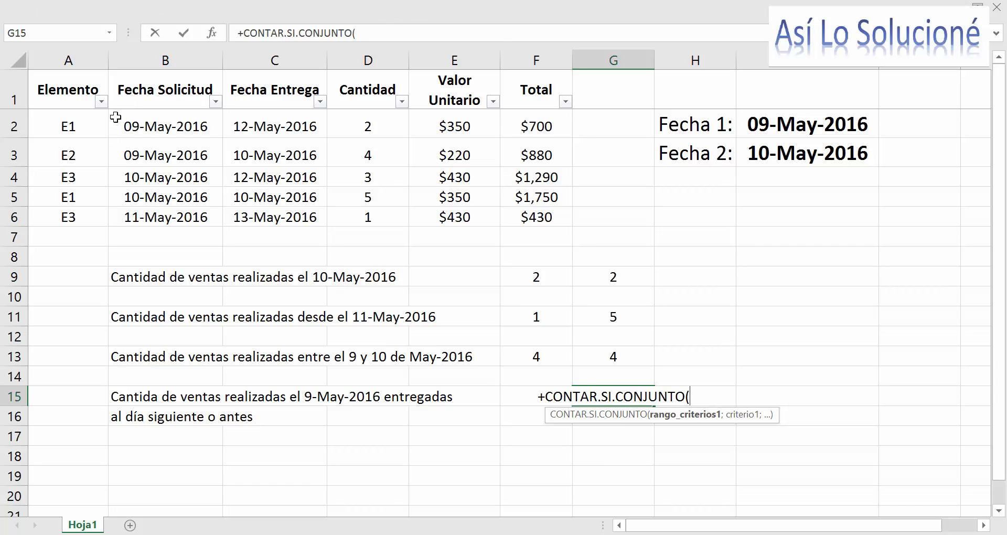
click(152, 119)
drag(149, 144, 149, 218)
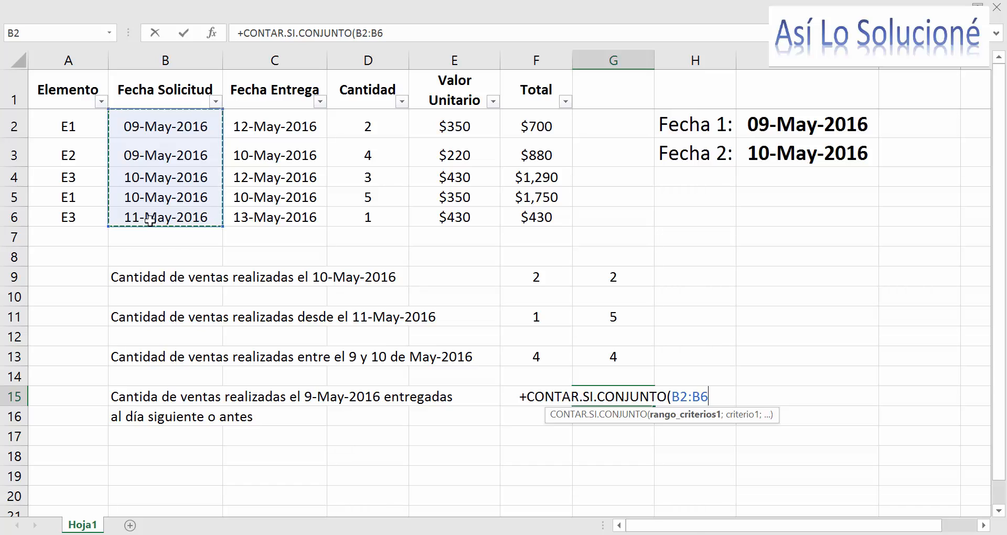
text(;)
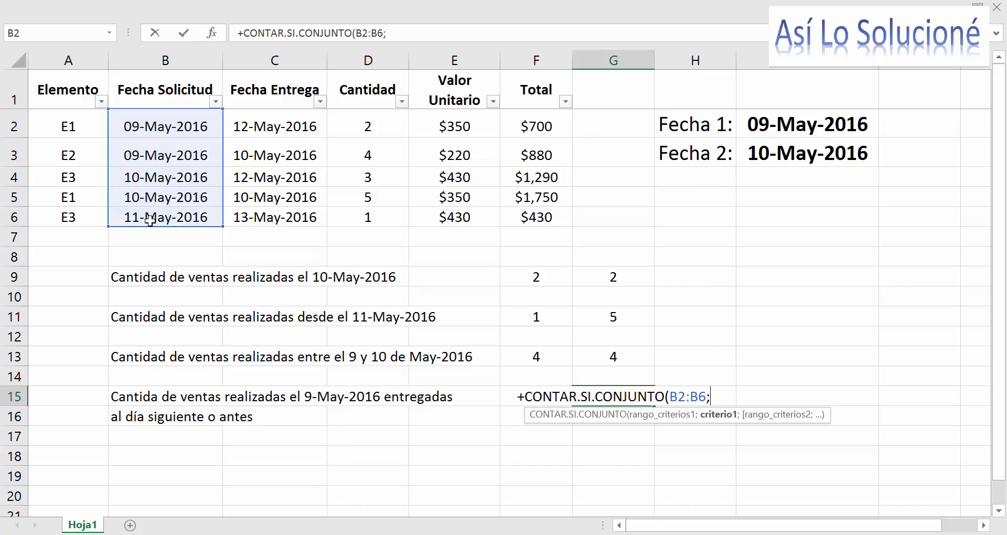
click(767, 124)
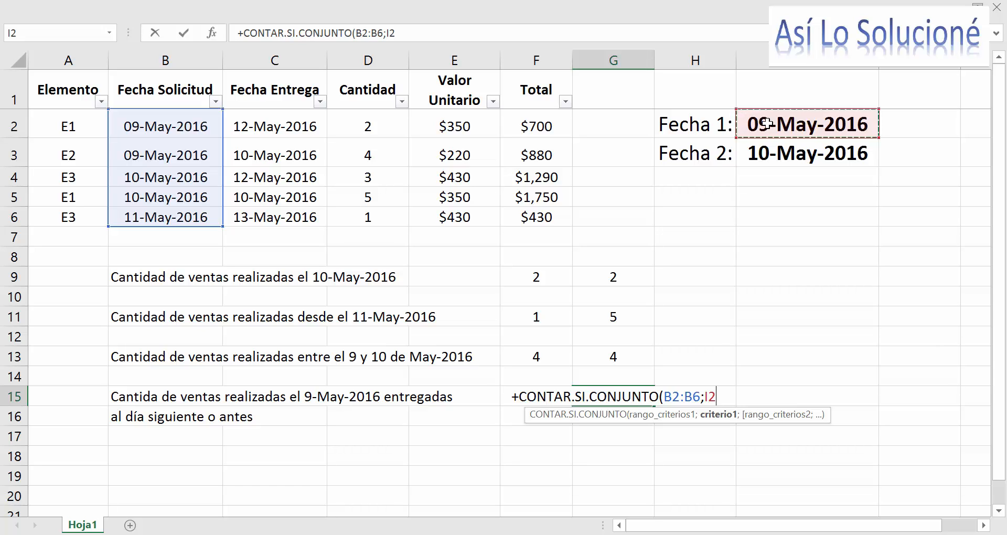
- Add C2:C6 as the second criteria range with the criterion "<="&I3, and accept the G15 formula
text(;)
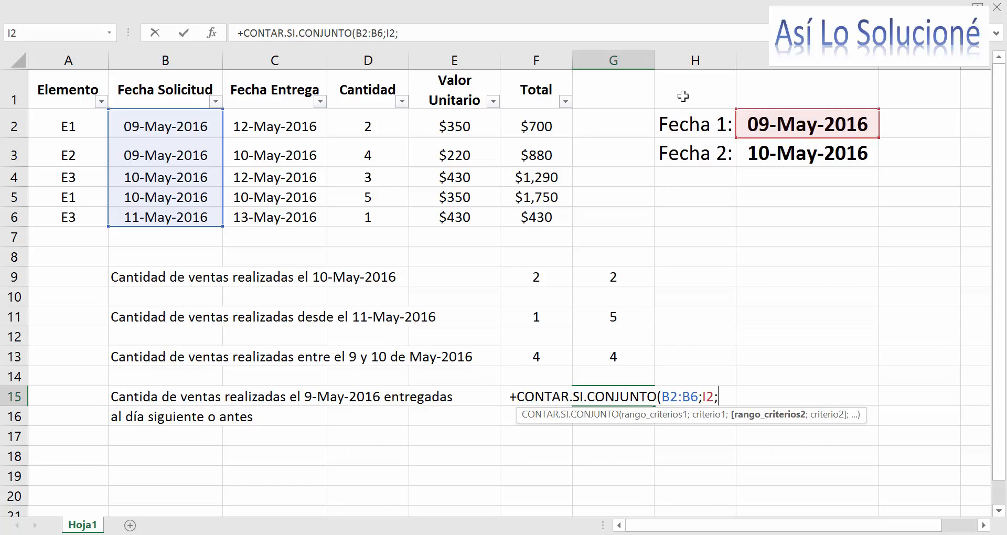
drag(301, 131, 304, 221)
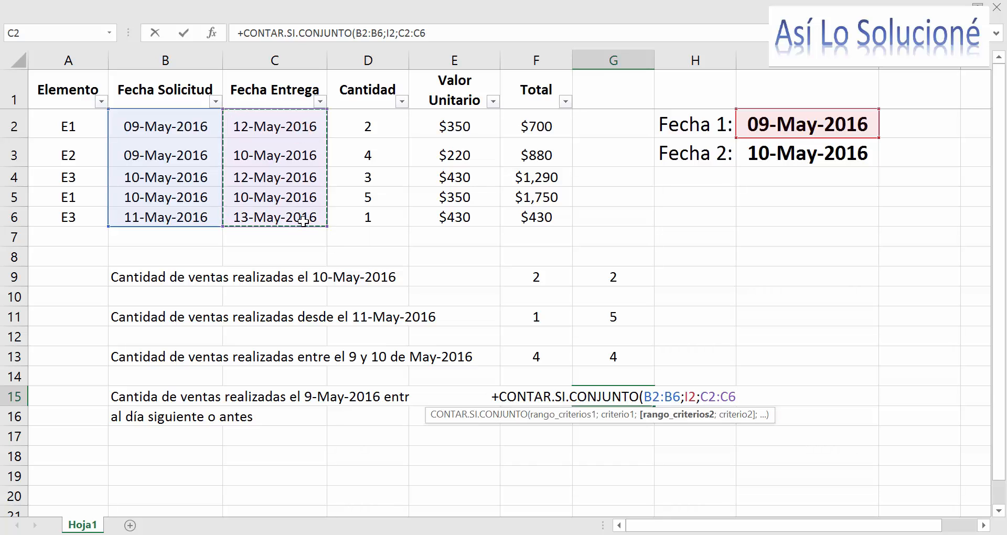
text(;)
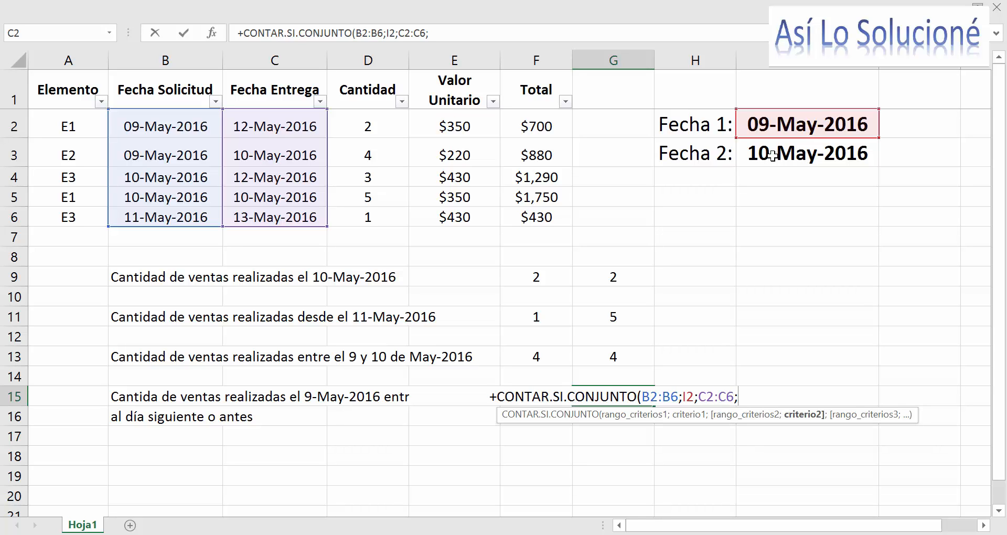
text(")
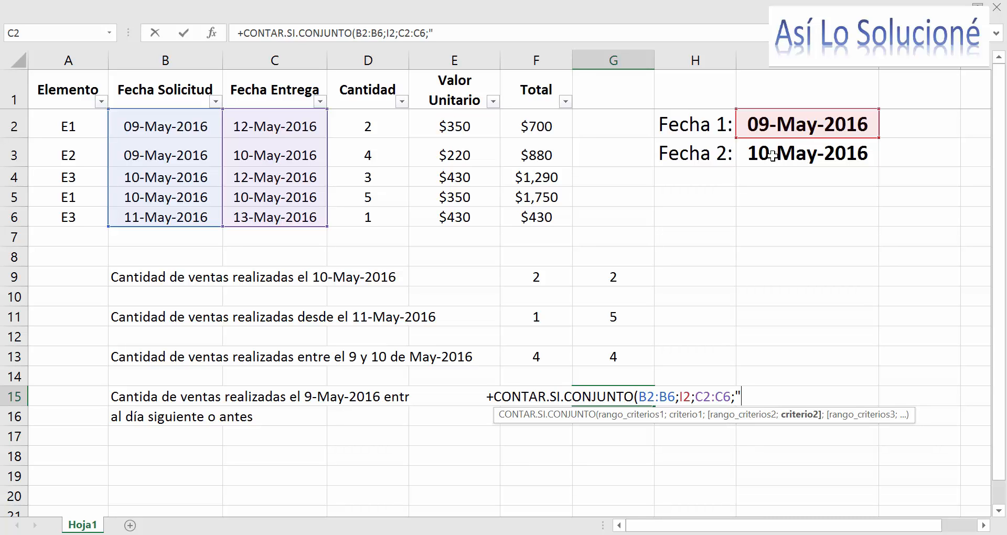
text(<=)
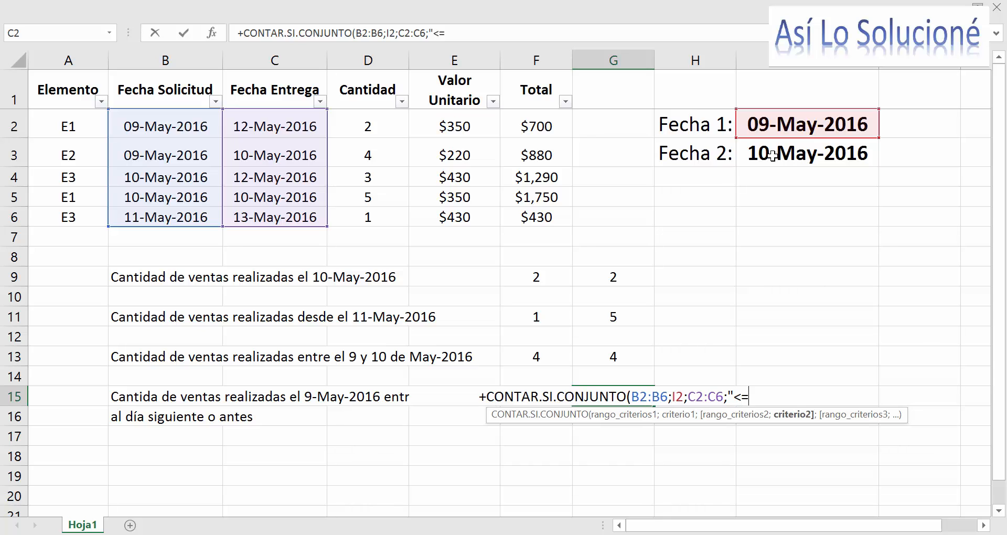
text("&)
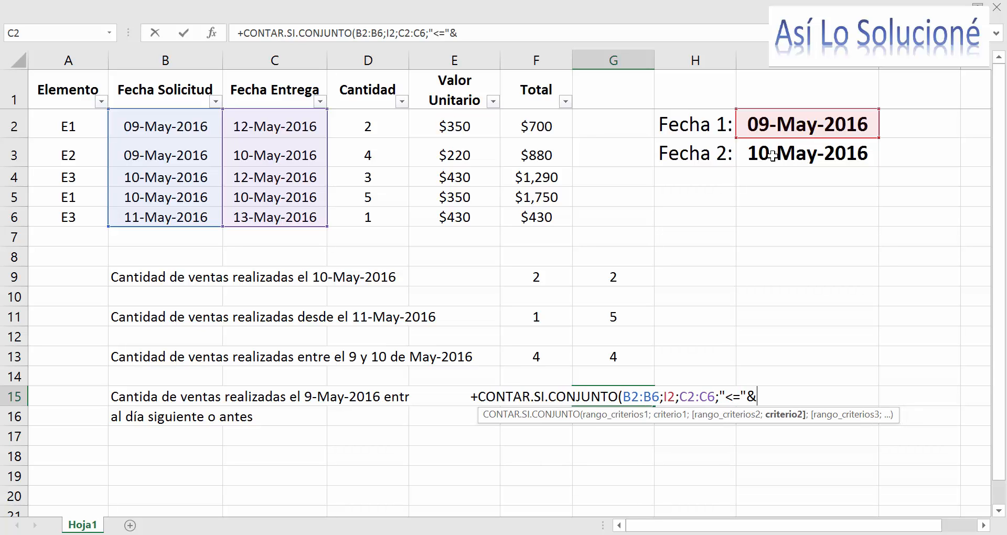
click(828, 151)
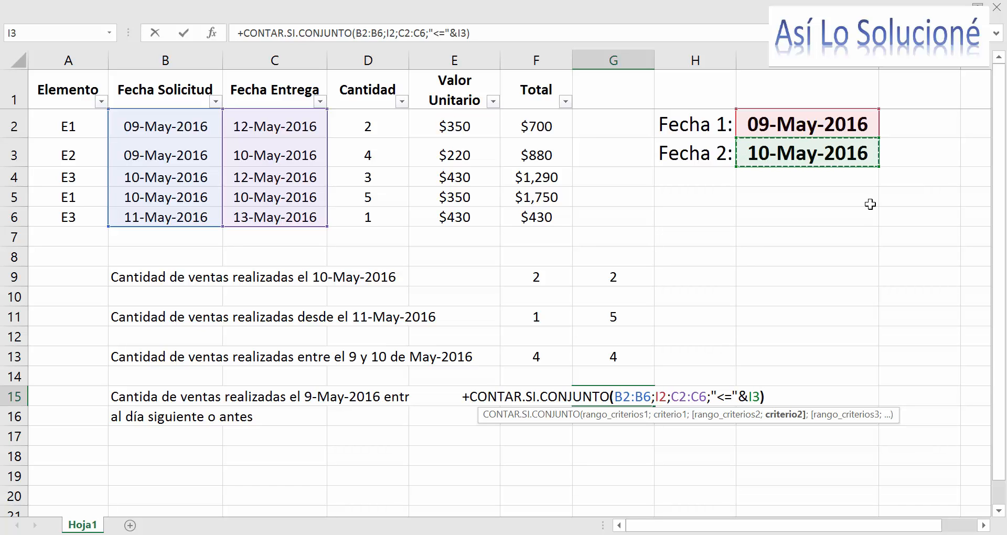
key(Return)
key(Up)
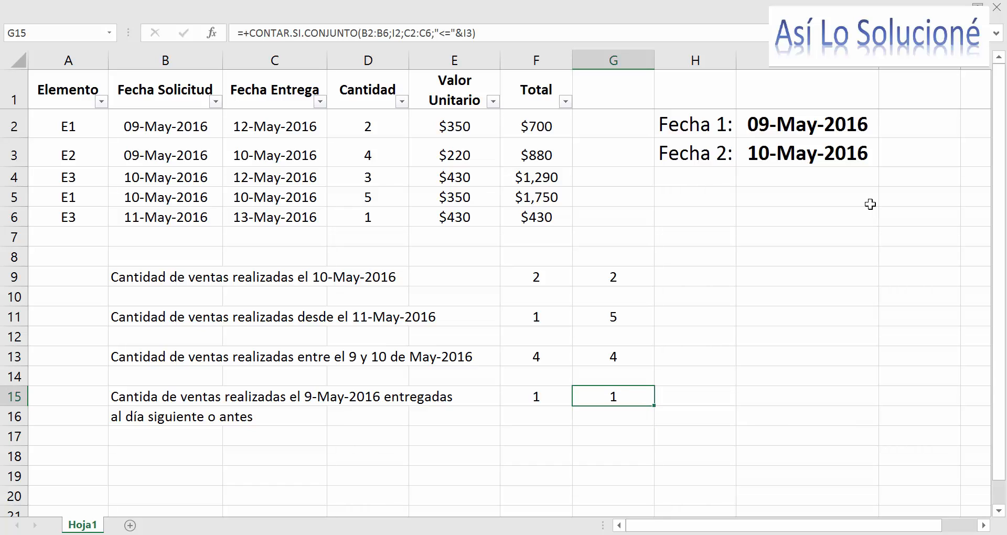
- Examine the ranges and criteria in the G15 formula and compare them with the request dates in B2:B3 and delivery date in C3
click(378, 34)
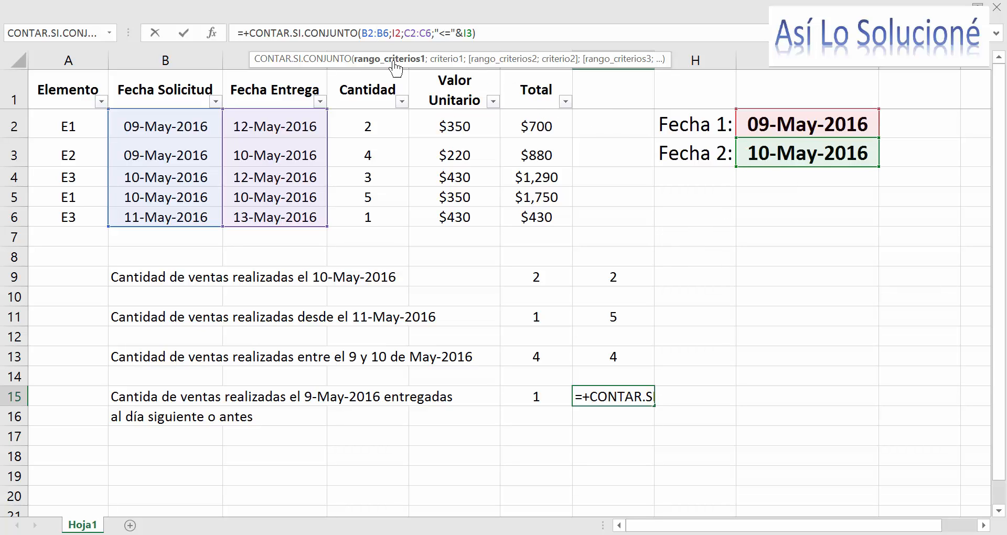
click(406, 34)
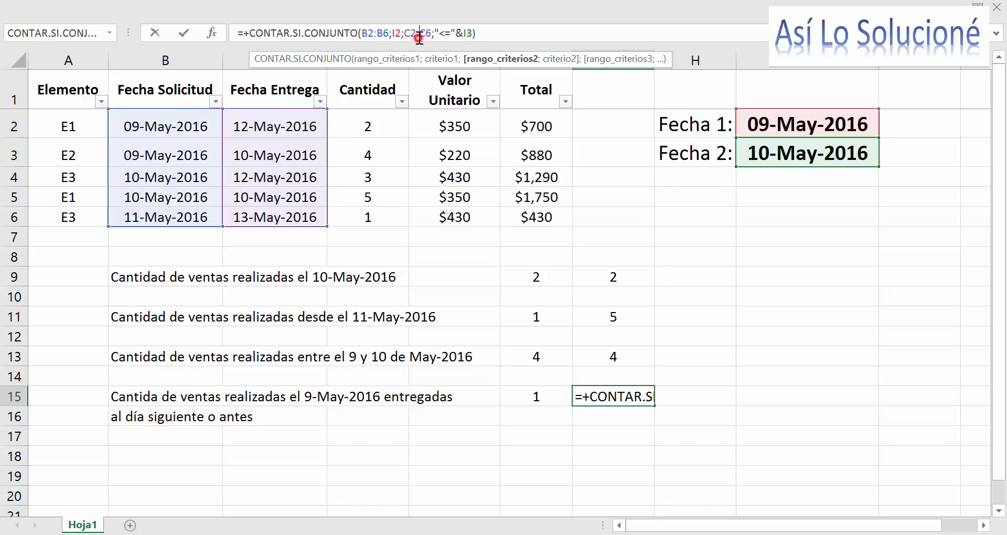
click(451, 33)
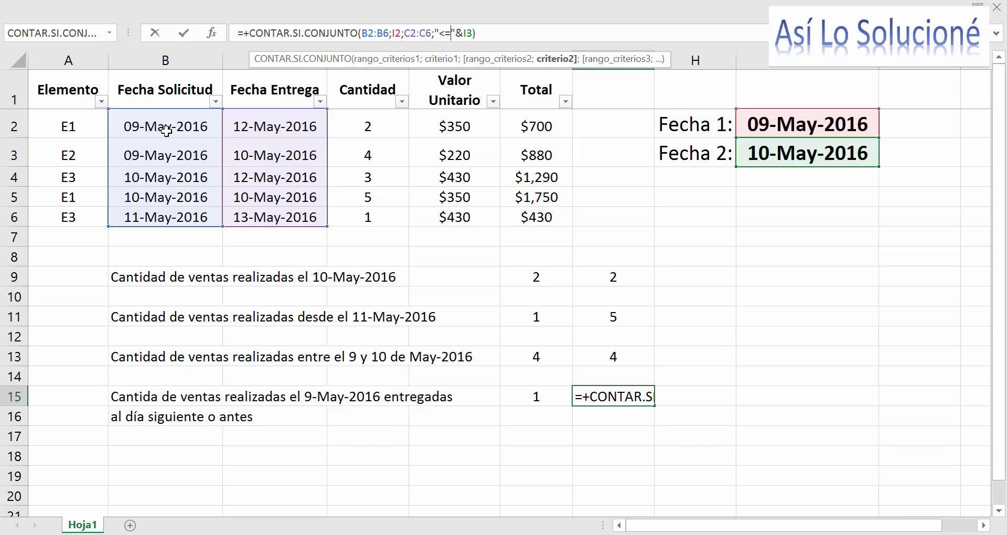
key(ctrl+Return)
drag(166, 130, 166, 152)
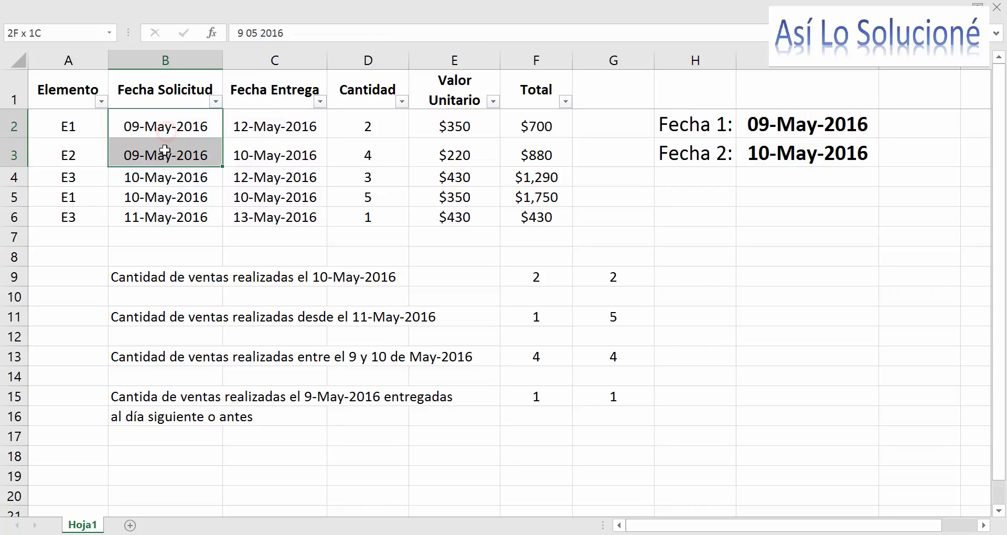
ctrl+click(275, 155)
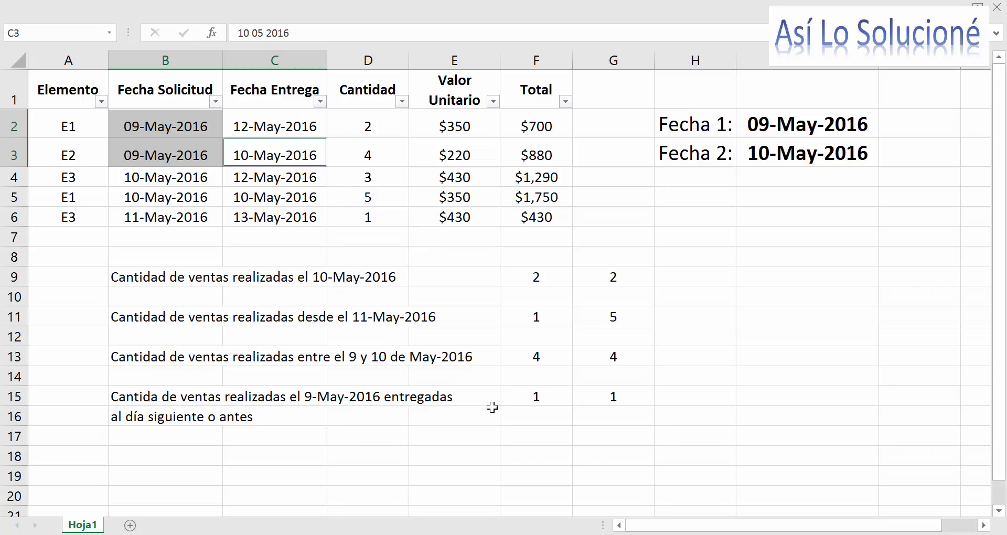
click(552, 461)
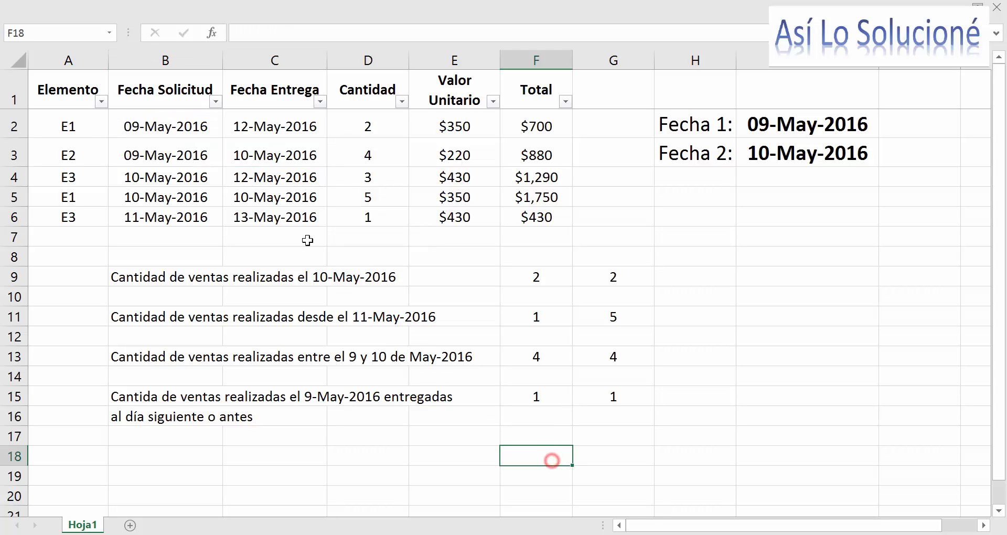
- Set the delivery date in cell C2 to 9-5 to test the counts in row 15
click(279, 134)
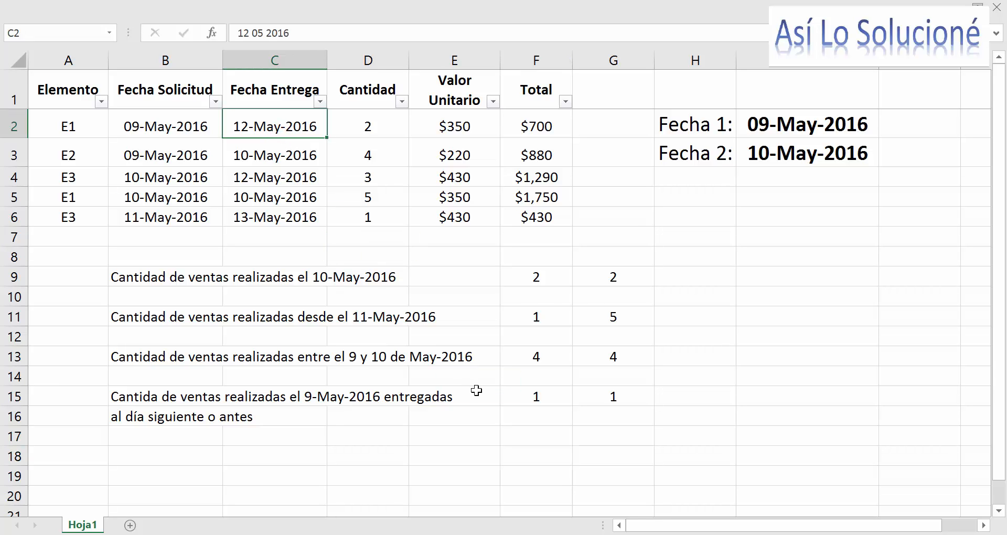
text(9)
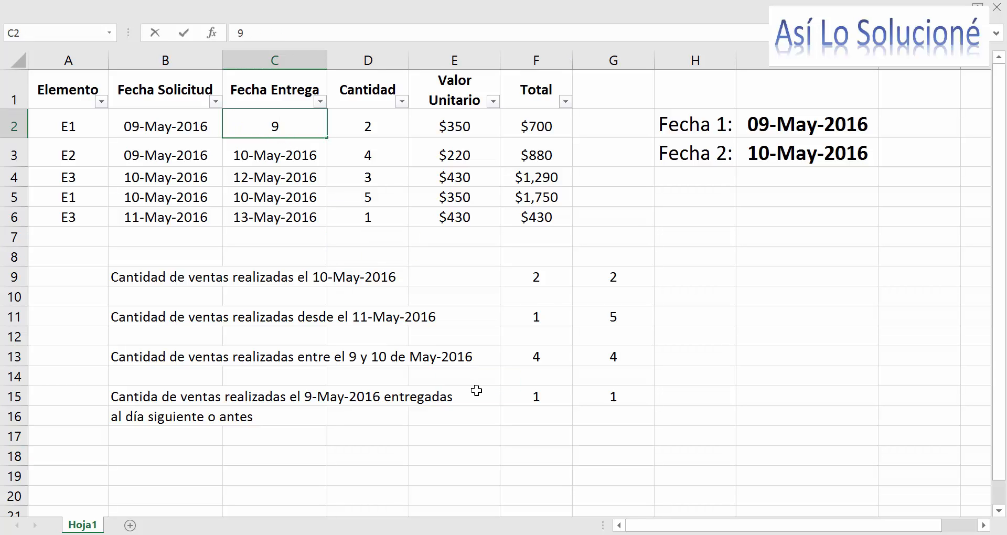
text(-5)
key(Return)
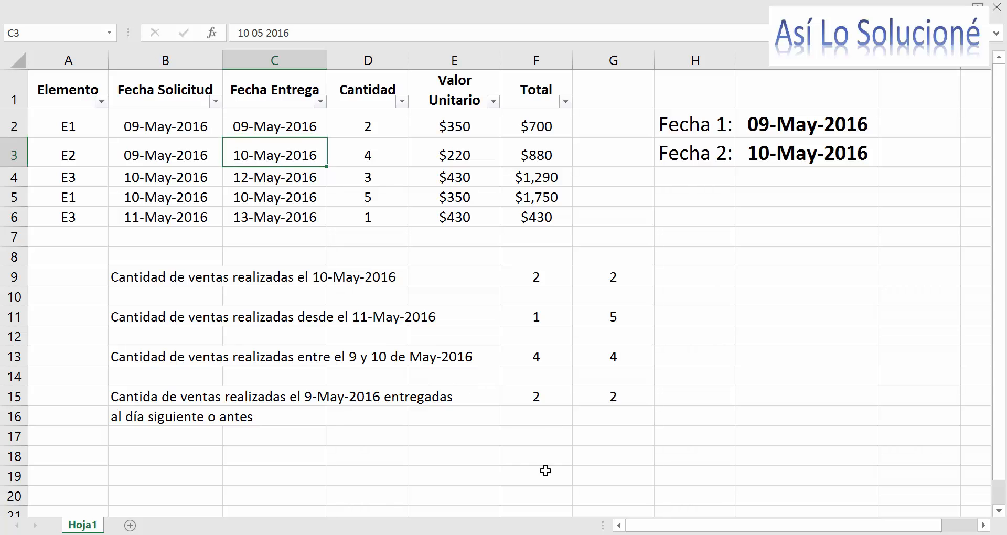
- Compare the cell-referenced formula in G15 with the typed-date formula in F15, and review the Fecha cells I2 and I3
click(596, 397)
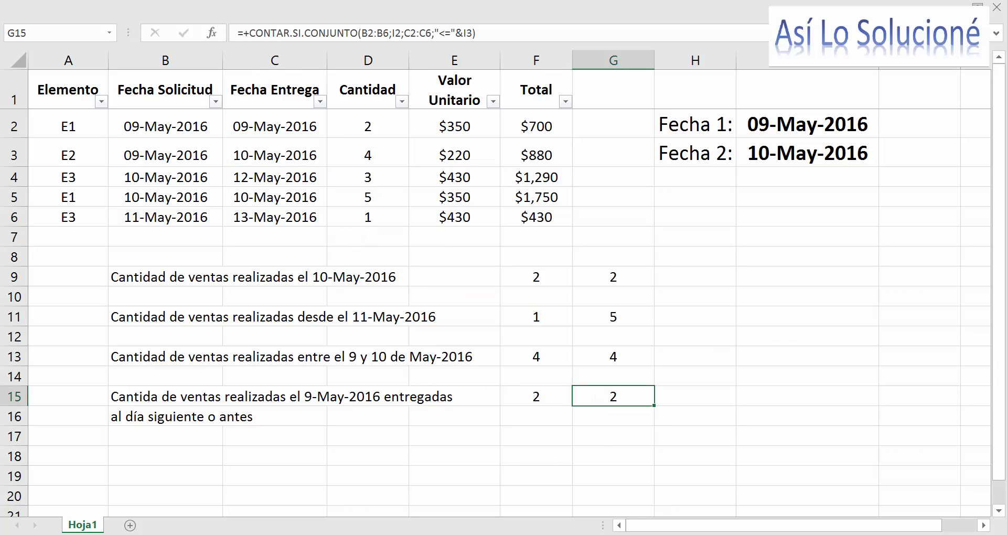
click(540, 400)
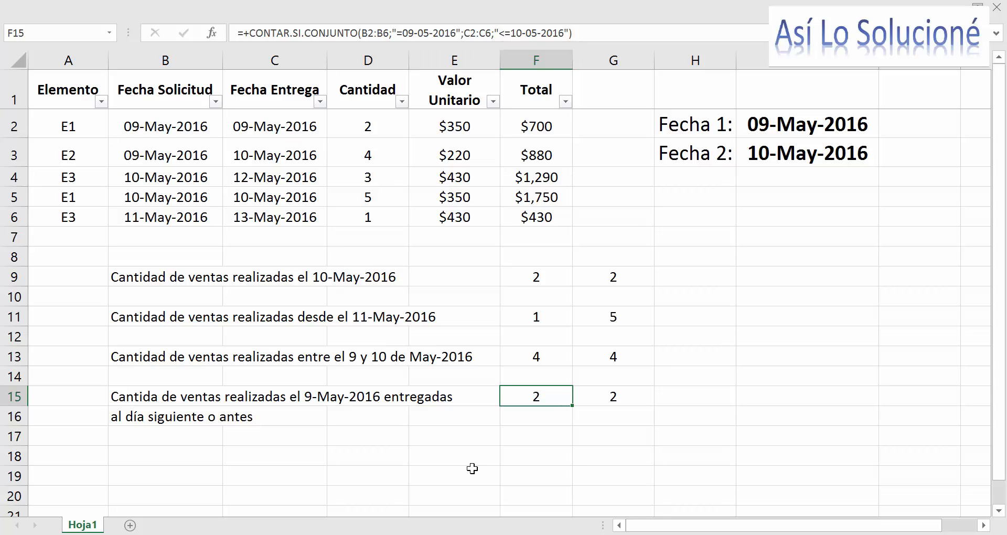
click(596, 397)
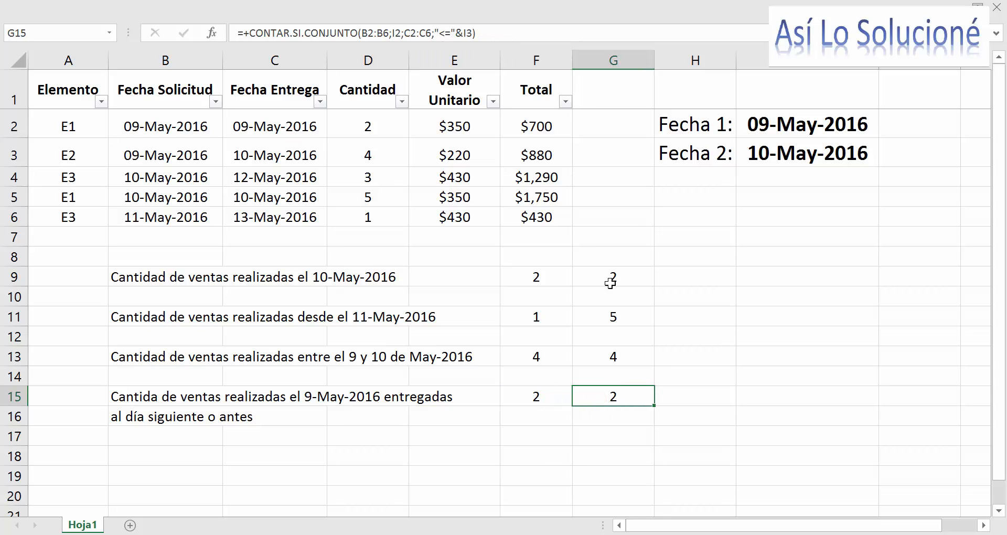
click(771, 122)
drag(775, 137, 776, 152)
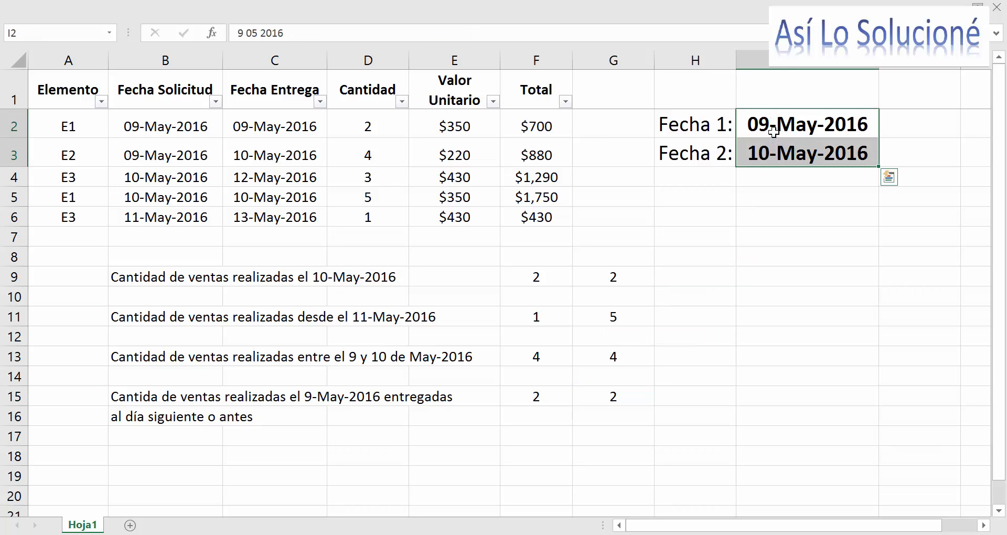
click(774, 132)
click(769, 150)
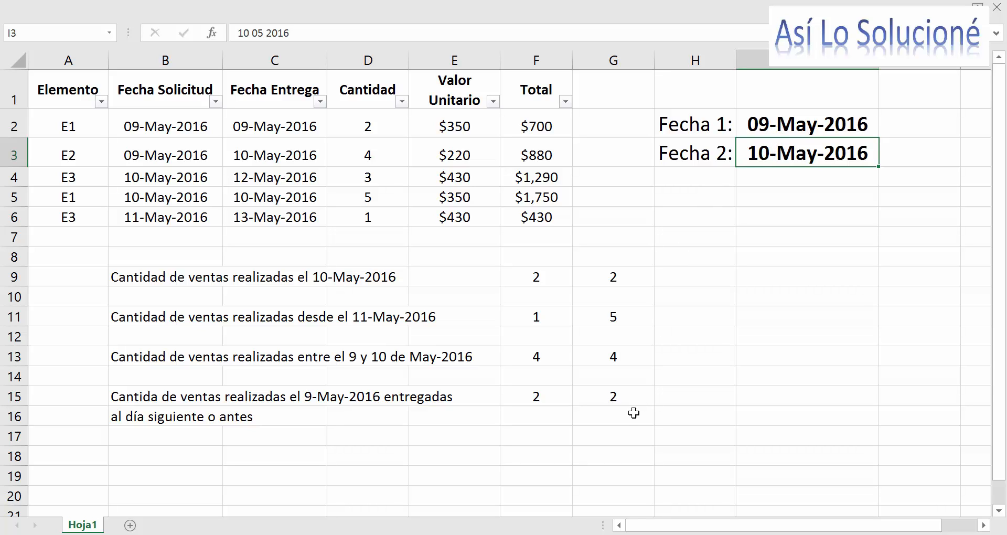
click(619, 401)
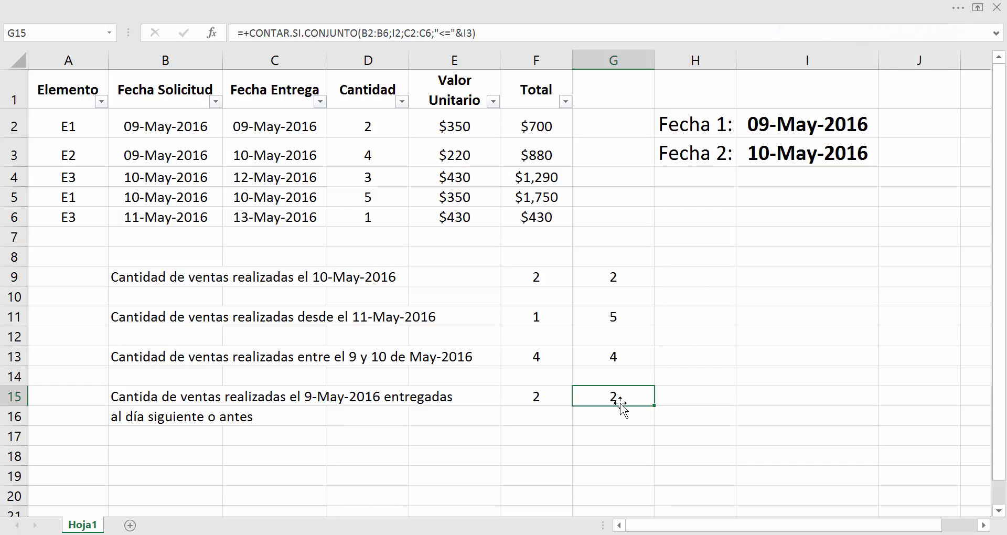
- Set the ribbon display to show tabs and commands at all times
click(978, 8)
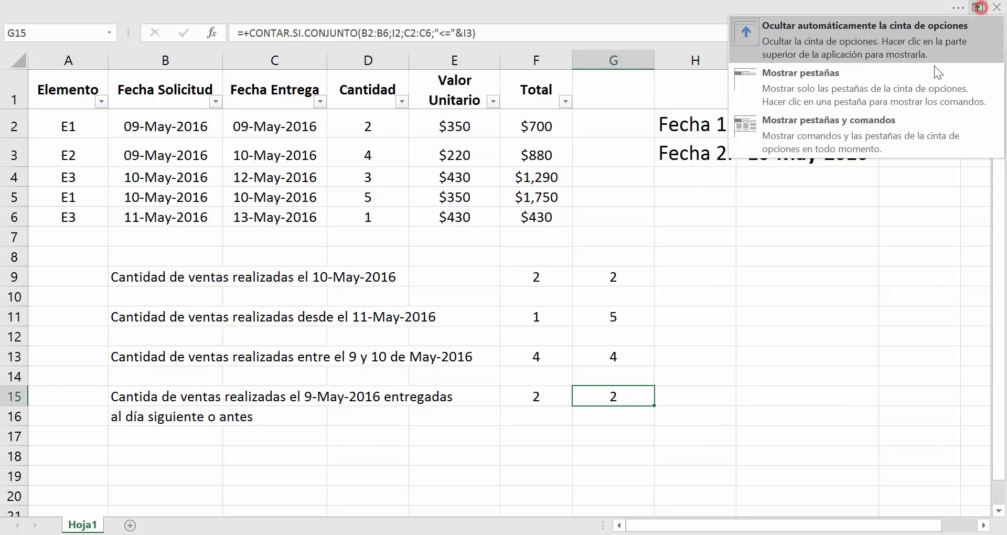
click(882, 134)
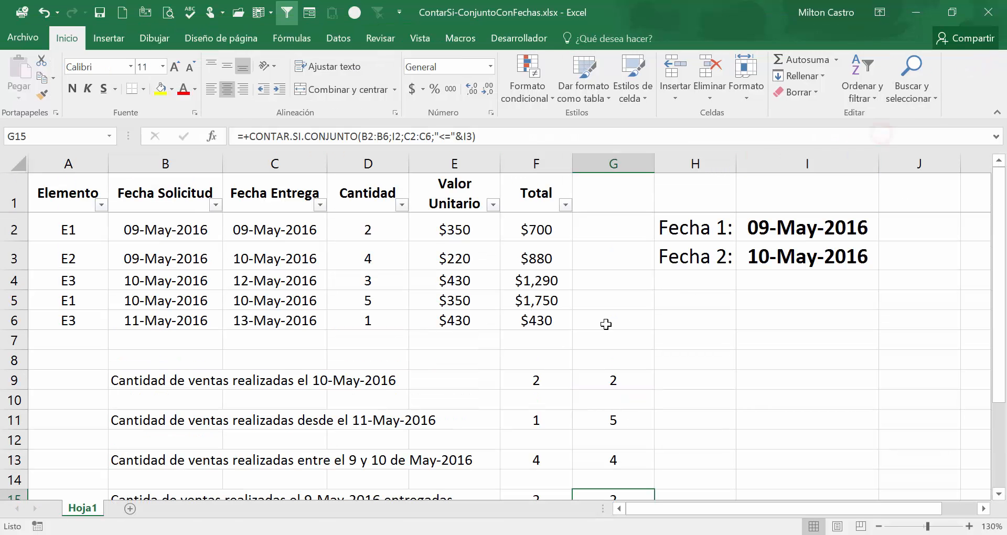